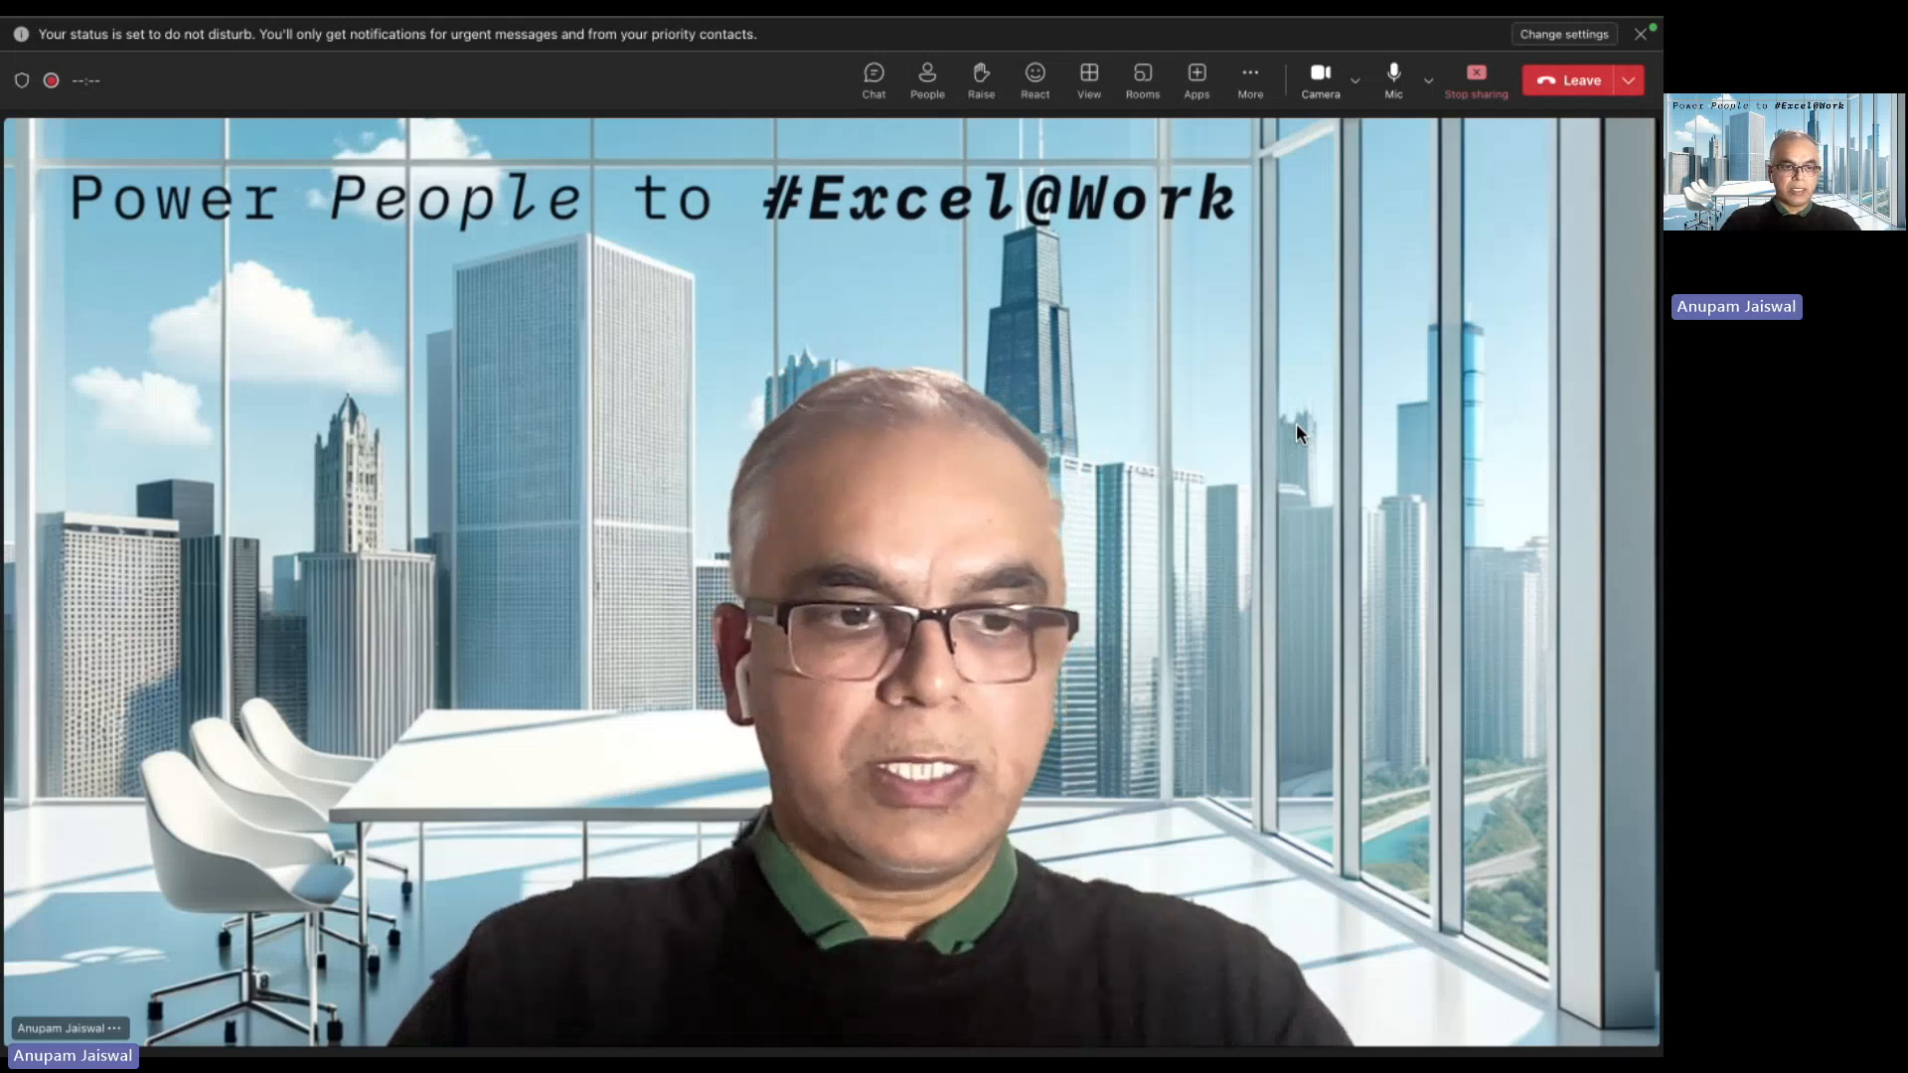
- Switch to the SAP-ECC data browser, rerun the unfiltered T001W selection and examine the plant and name columns
{"action": "key", "text": "super+Tab"}
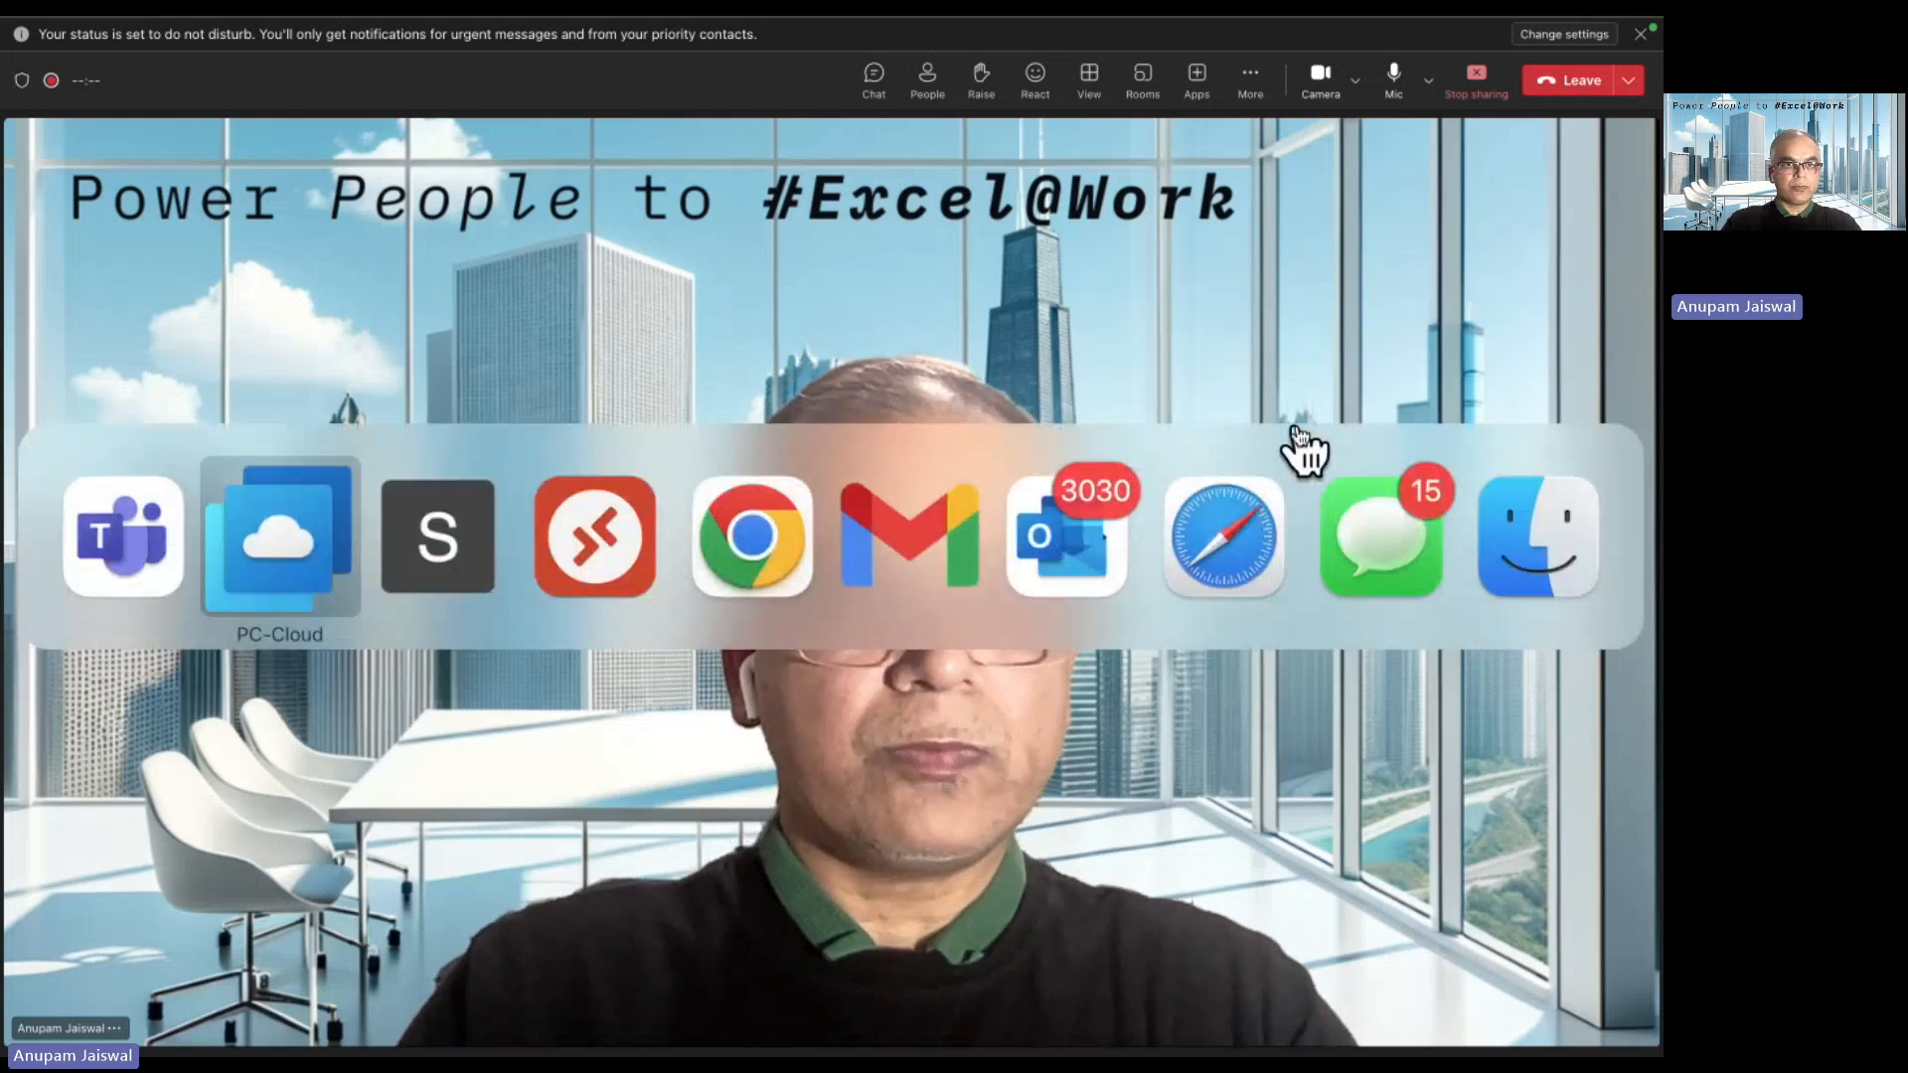
{"action": "key", "text": "super+Tab"}
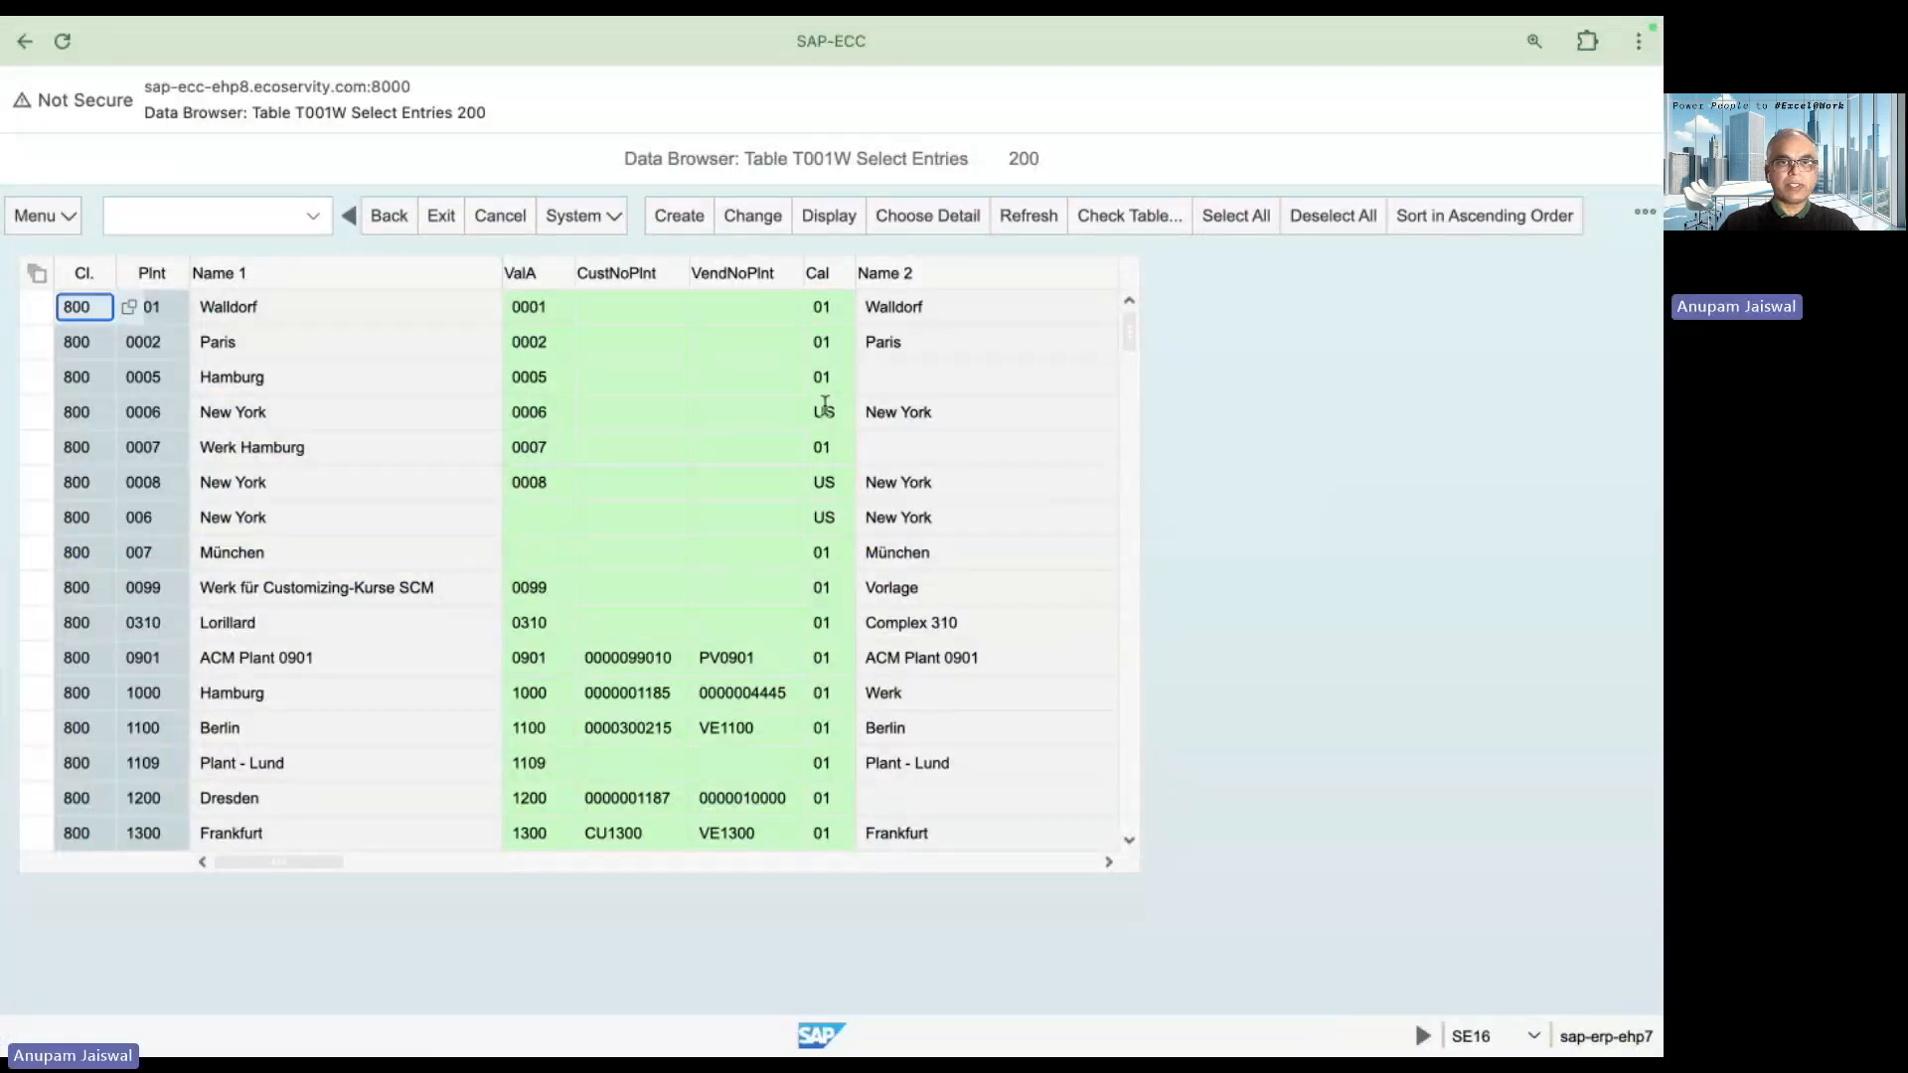
{"action": "left_click", "coordinate": [765, 409]}
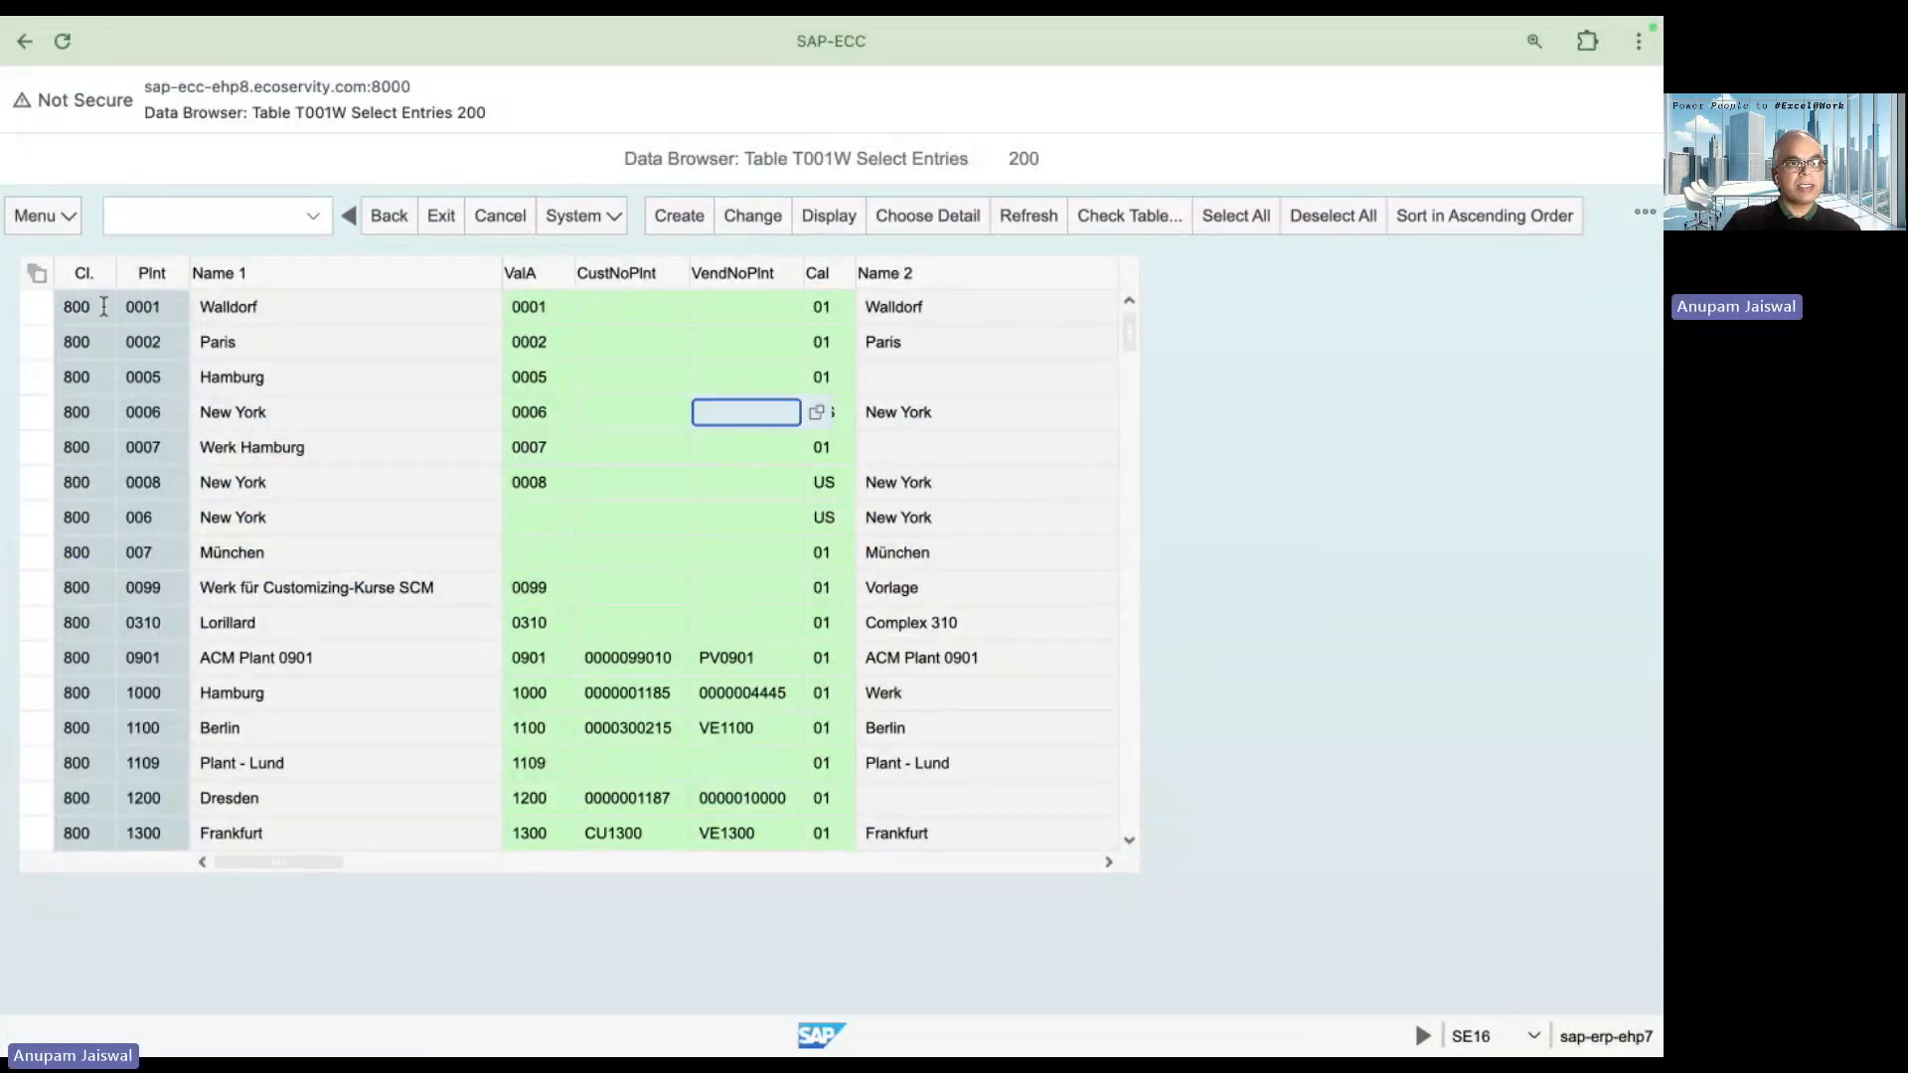
{"action": "left_click", "coordinate": [394, 221]}
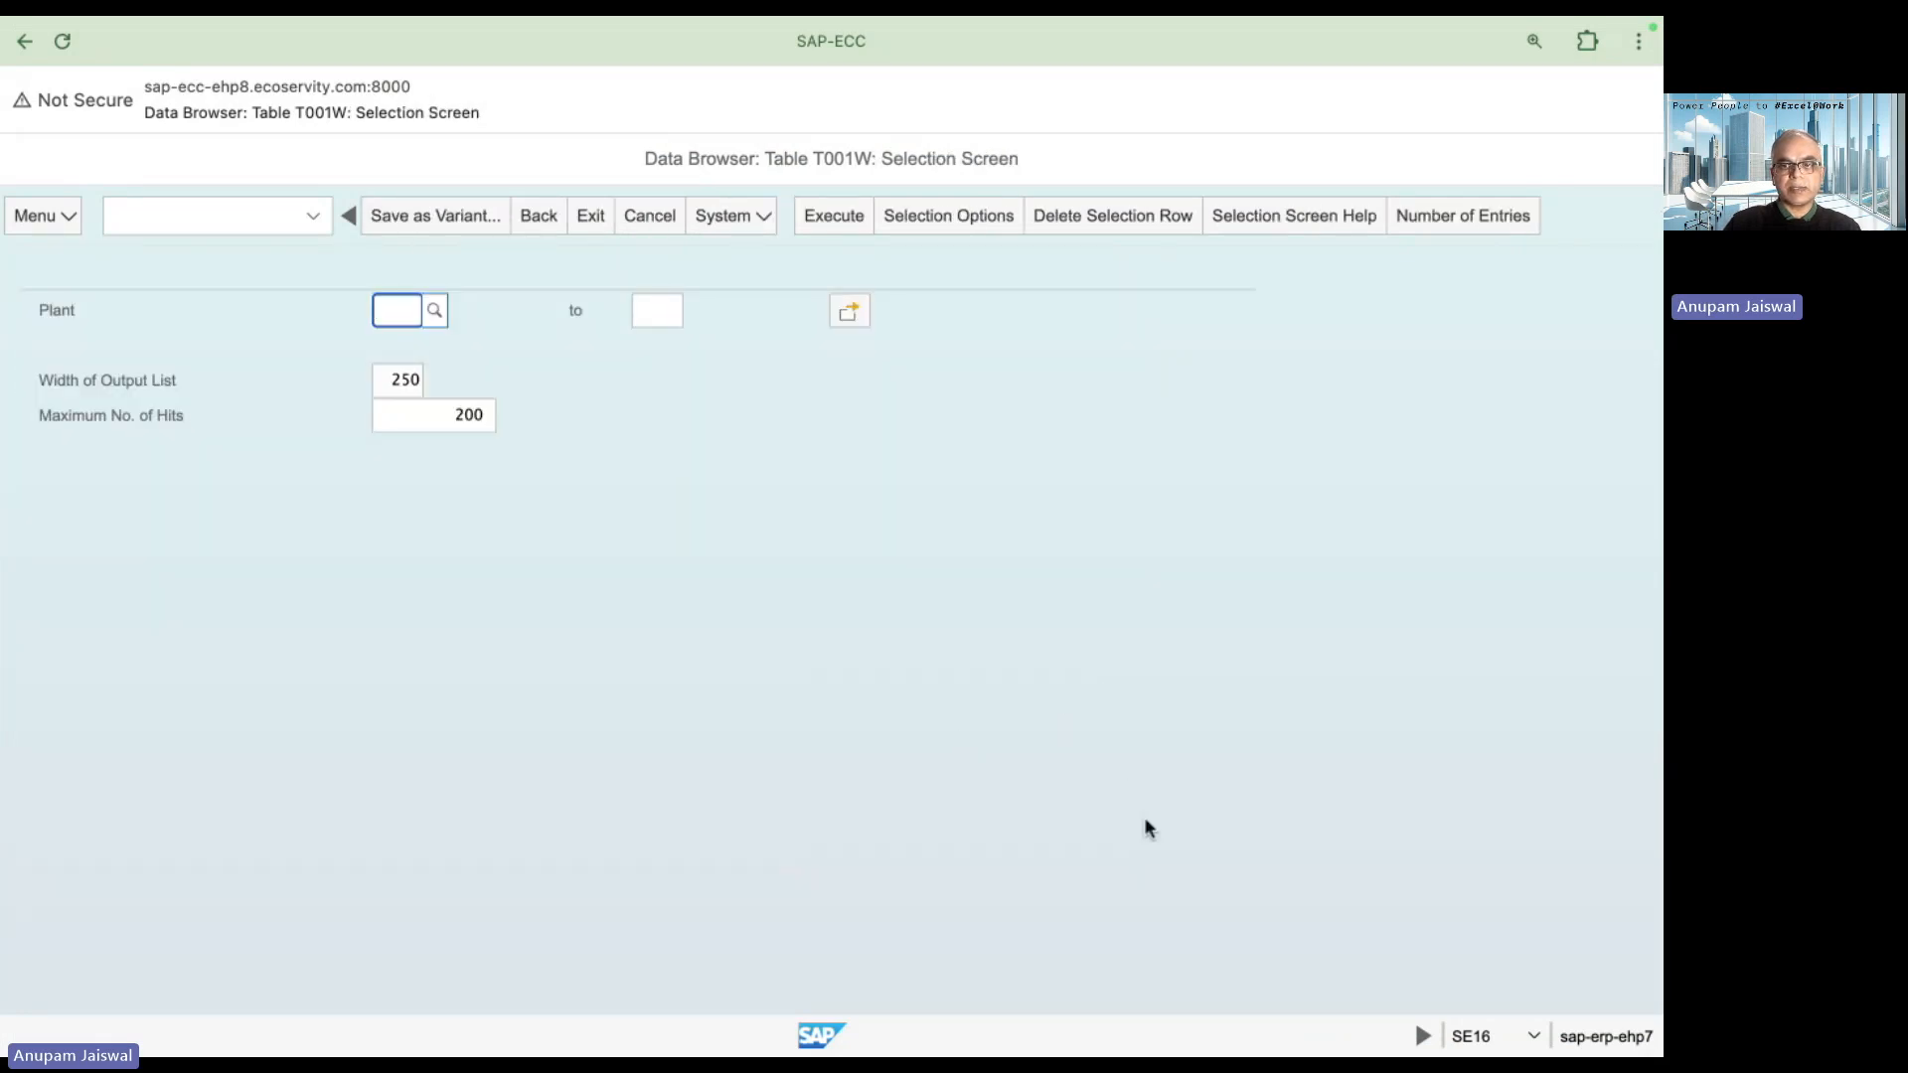
{"action": "left_click", "coordinate": [840, 226]}
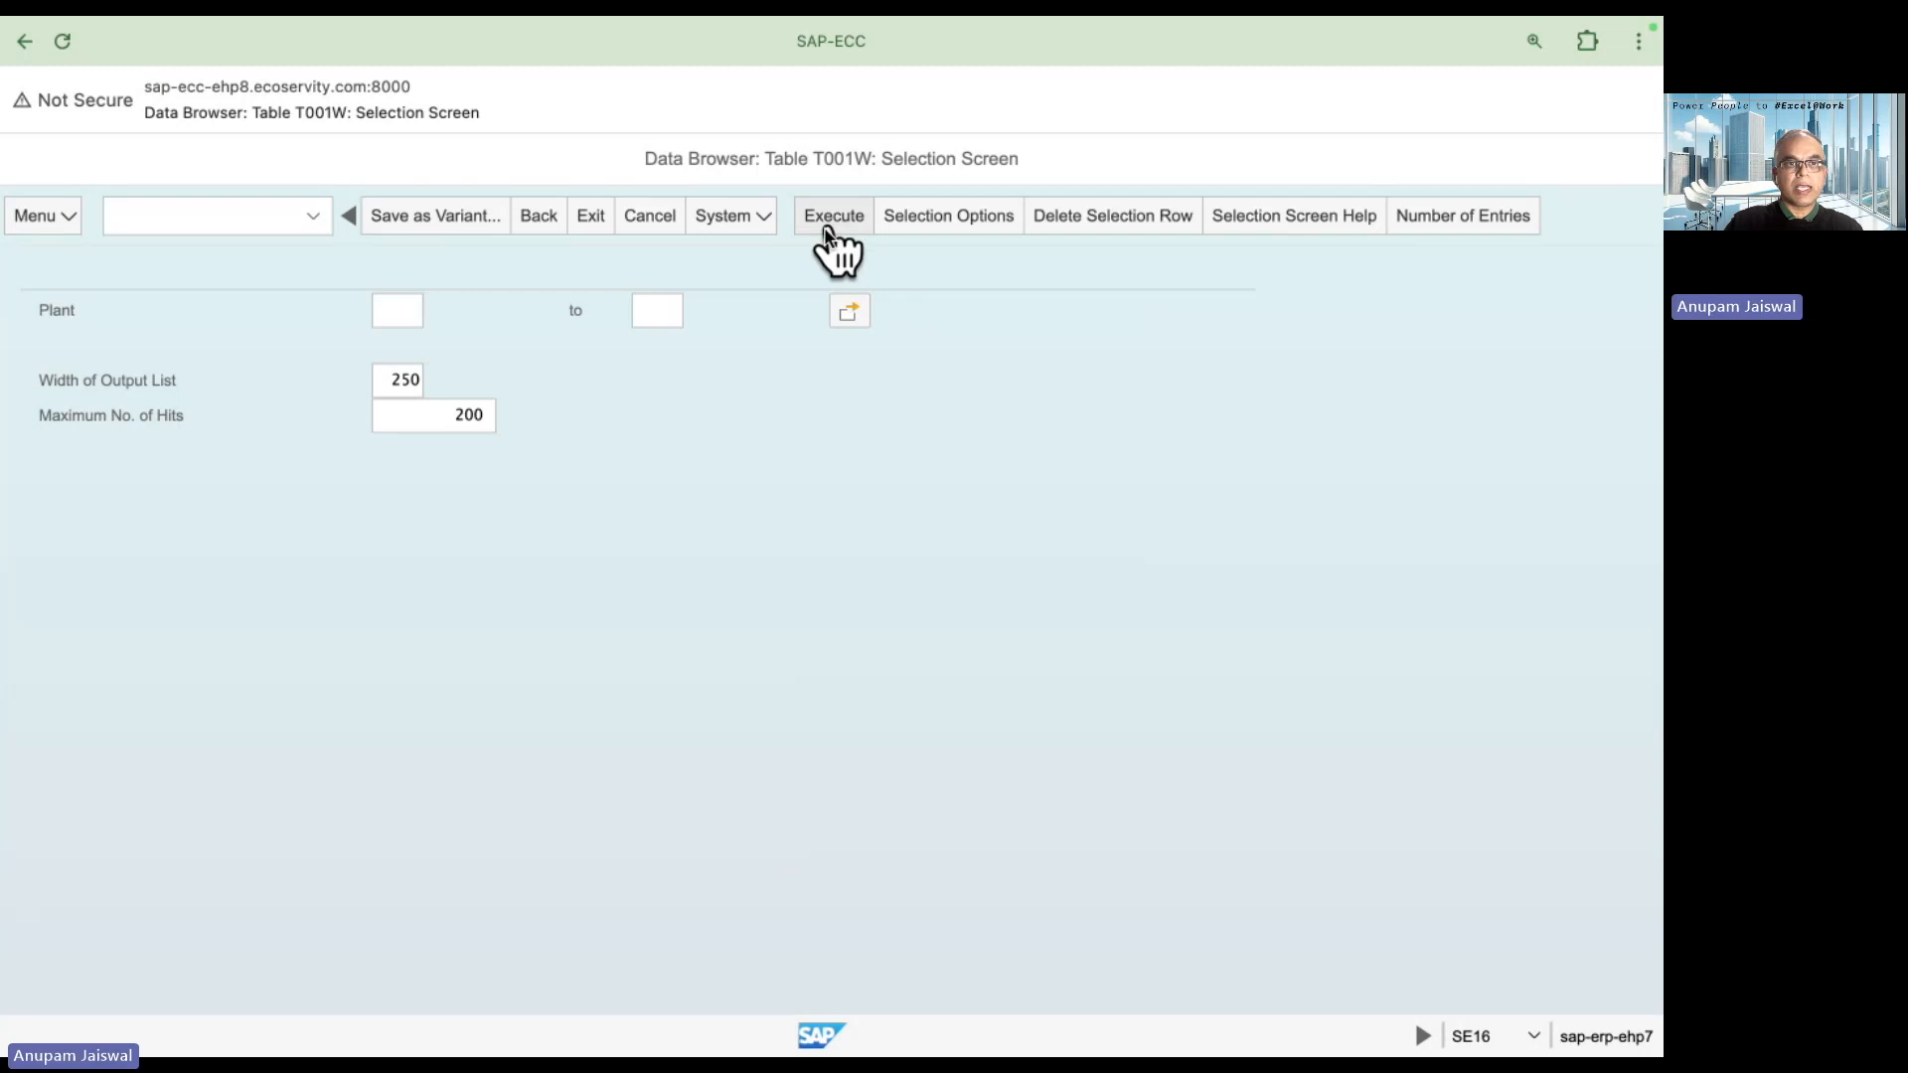
{"action": "left_click", "coordinate": [308, 375]}
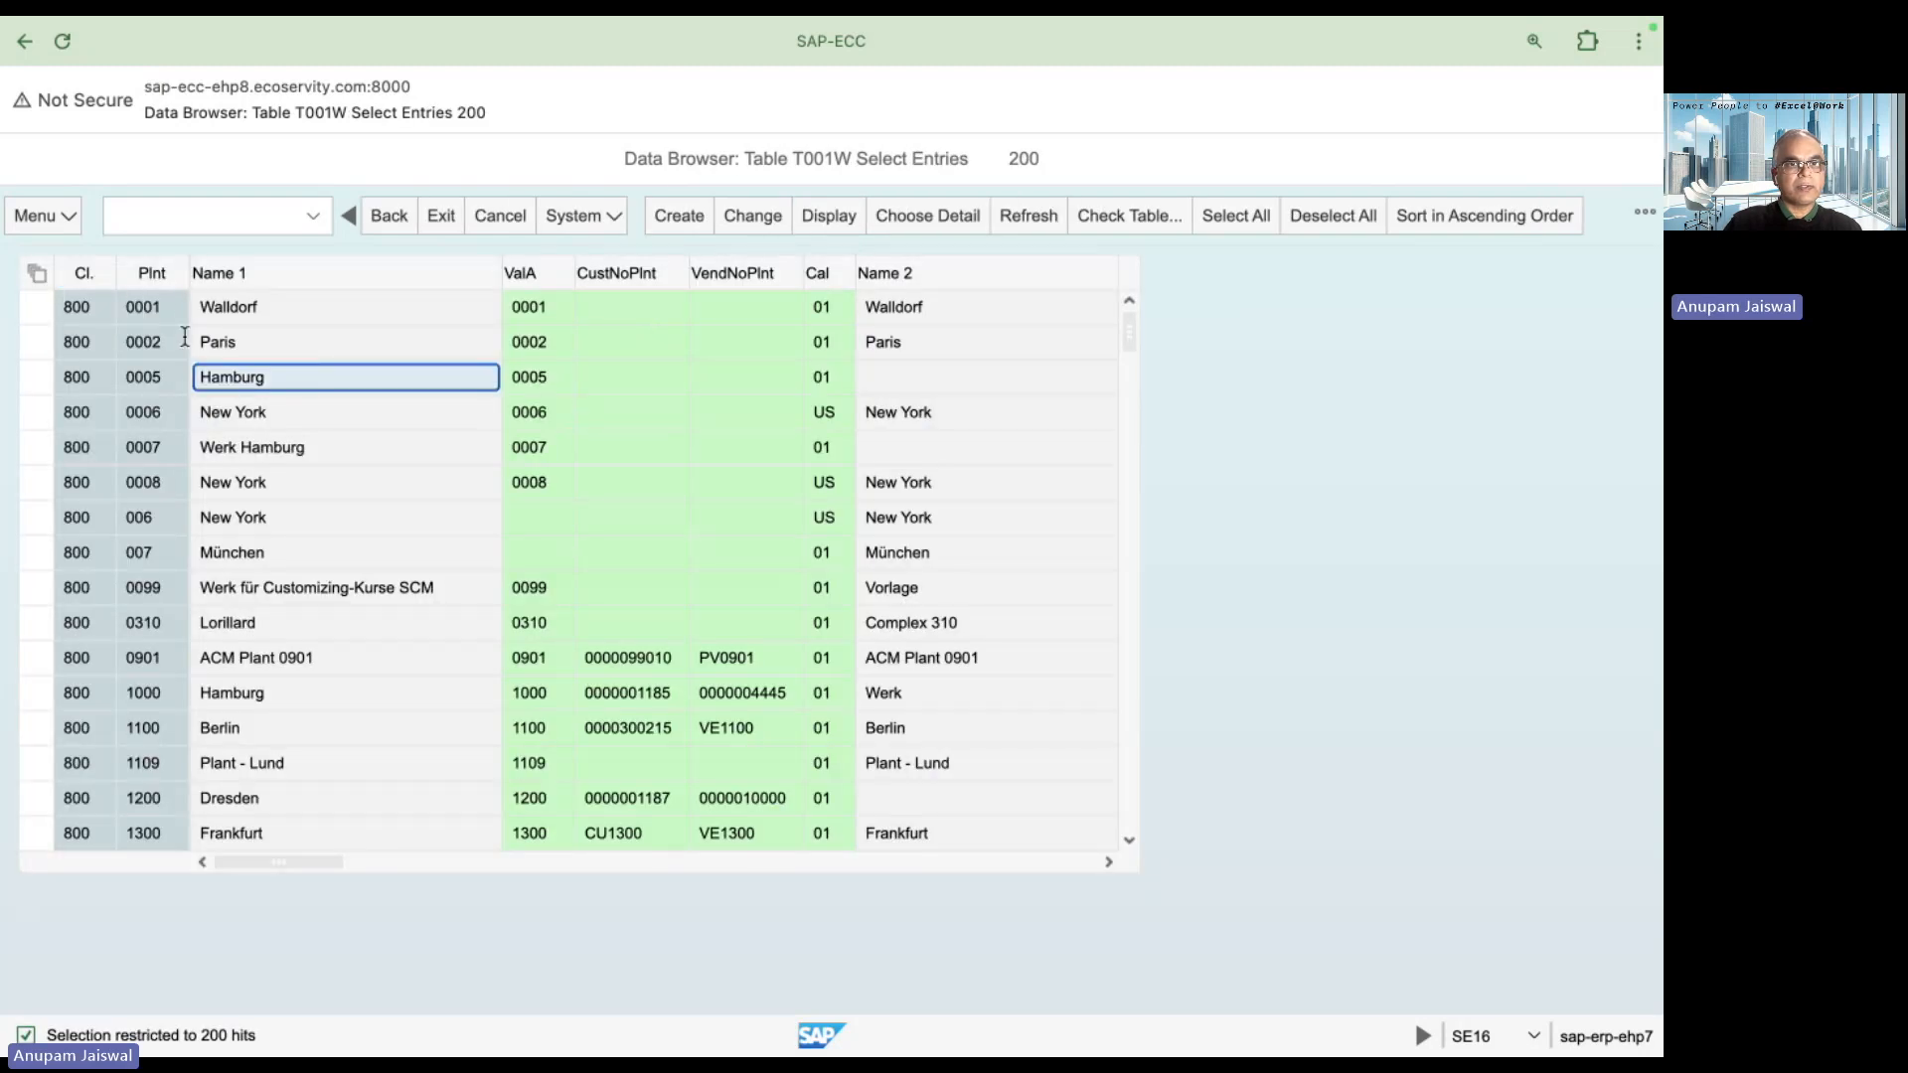
{"action": "left_click", "coordinate": [162, 281]}
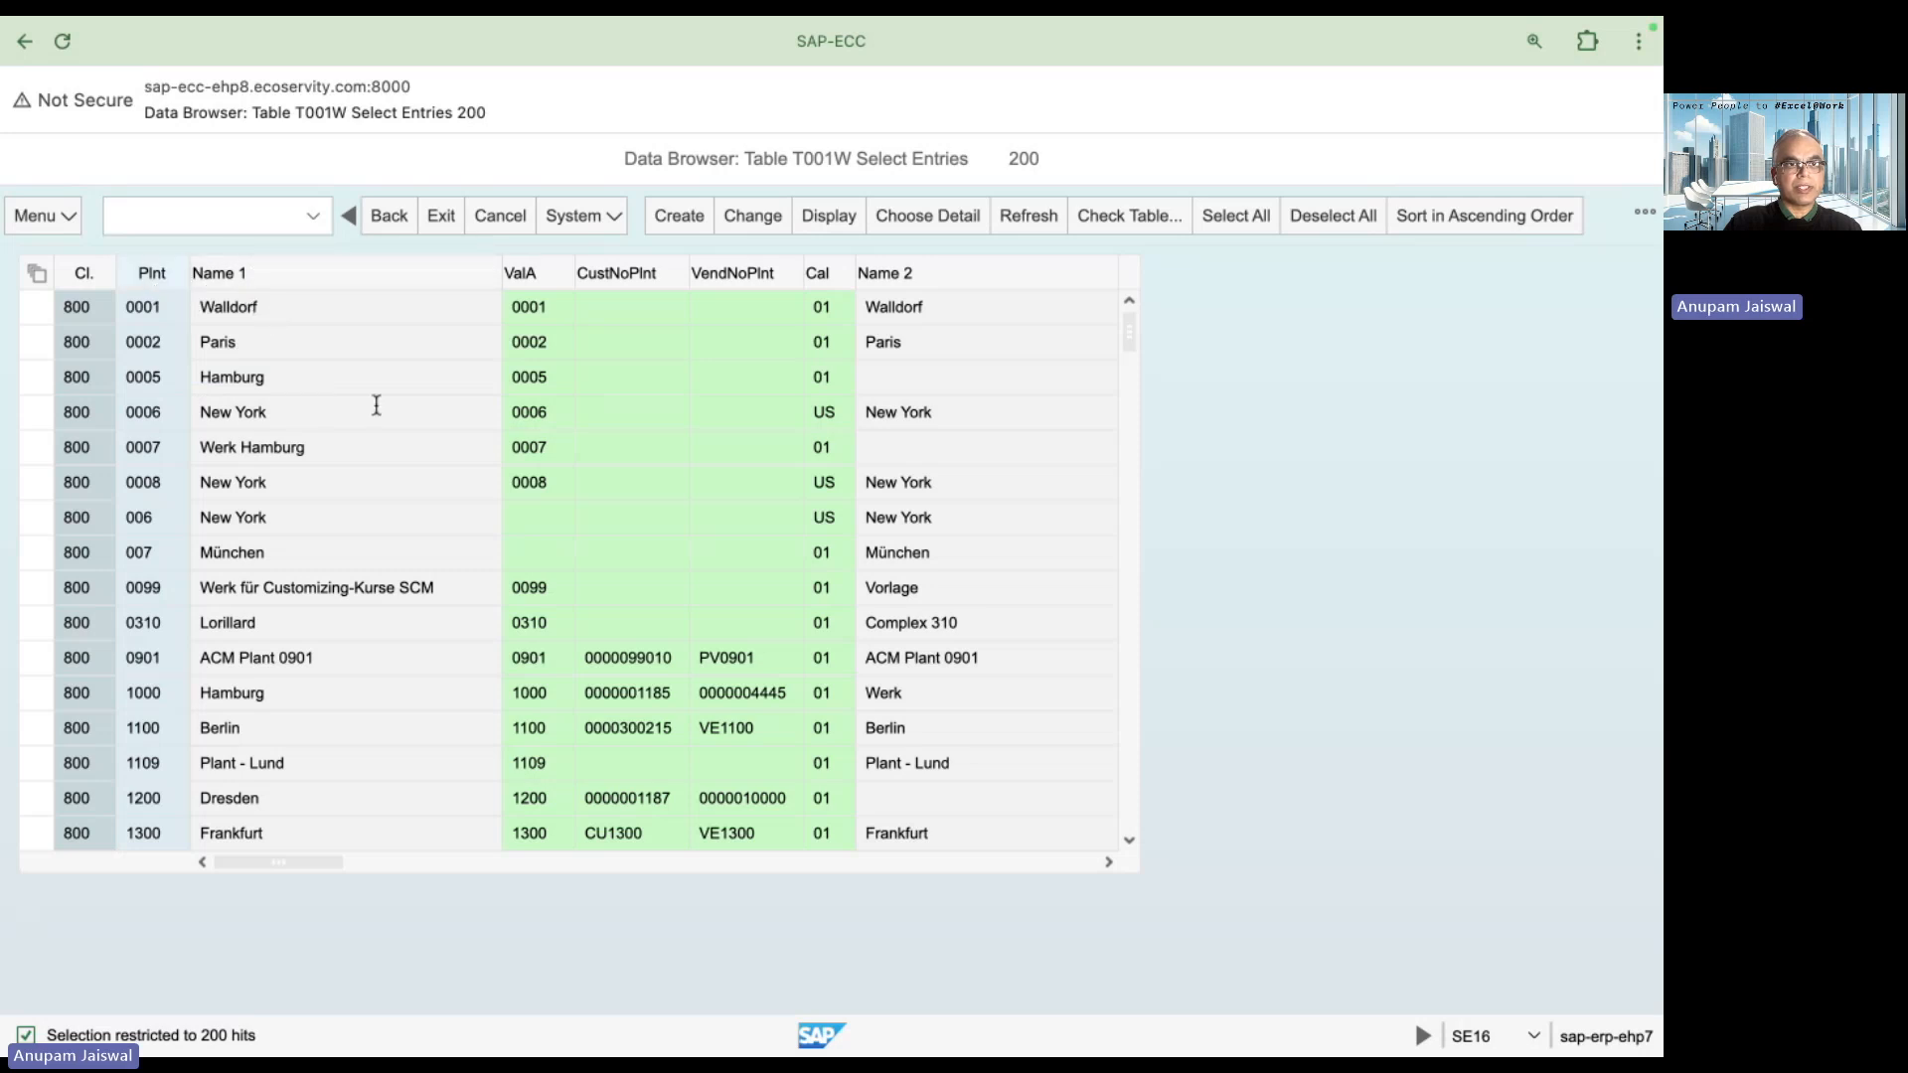
{"action": "left_click", "coordinate": [388, 275]}
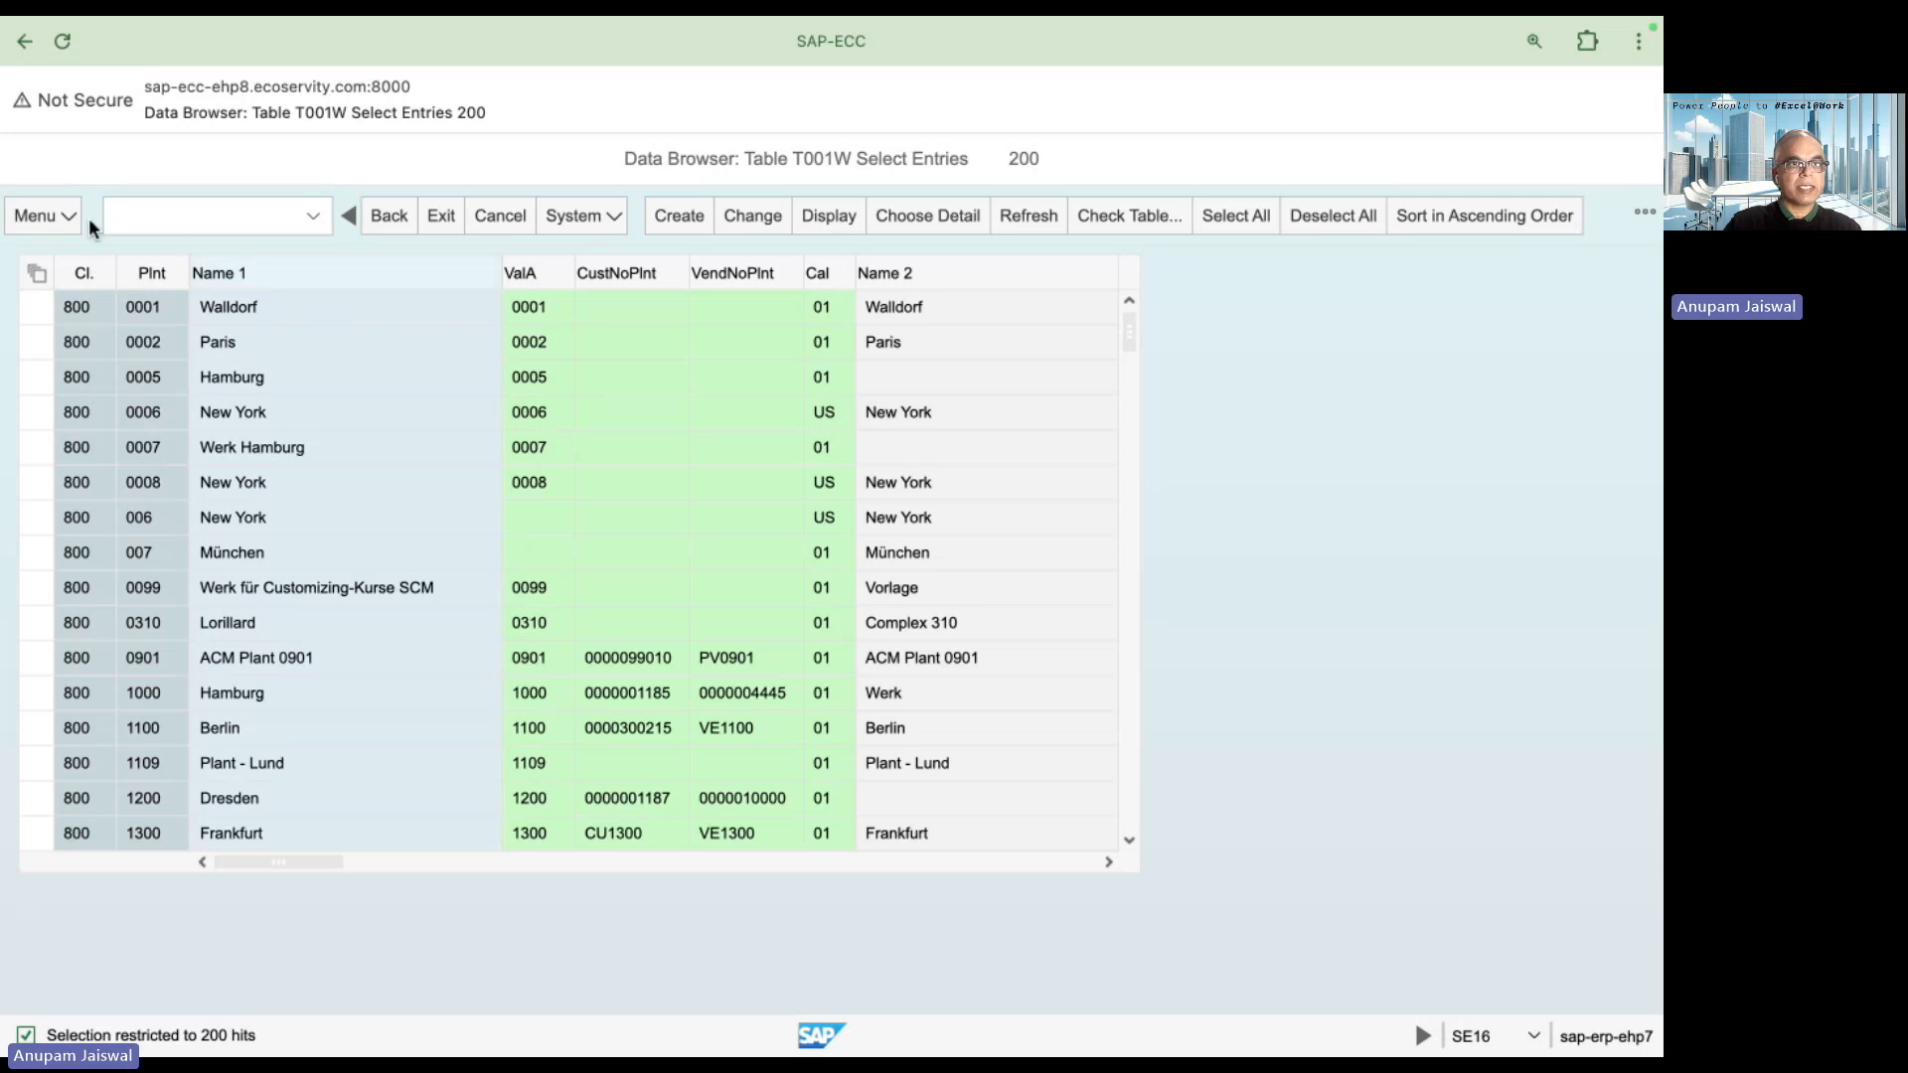
- Set the data browser's user-specific keyword option to Field Name for the T001W listing
{"action": "left_click", "coordinate": [60, 216]}
{"action": "mouse_move", "coordinate": [118, 363]}
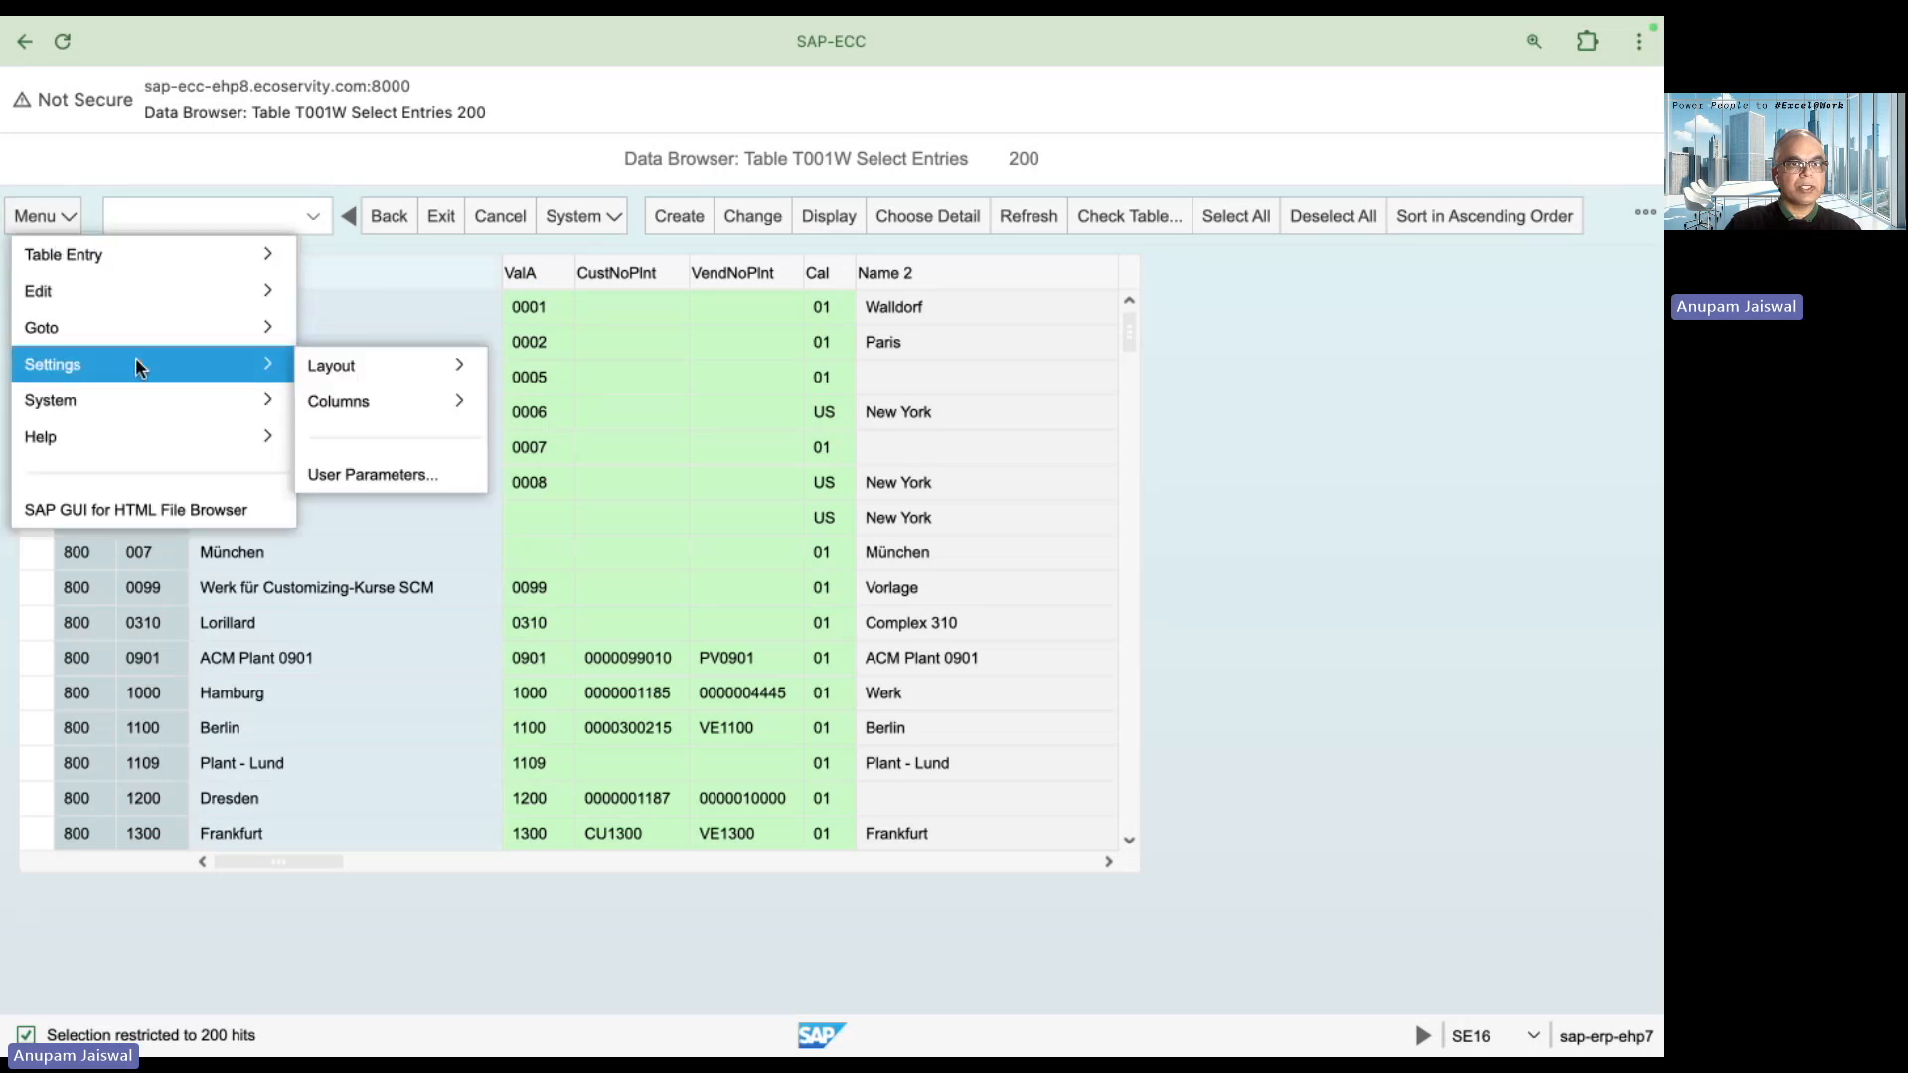
{"action": "left_click", "coordinate": [372, 465]}
{"action": "left_click", "coordinate": [453, 585]}
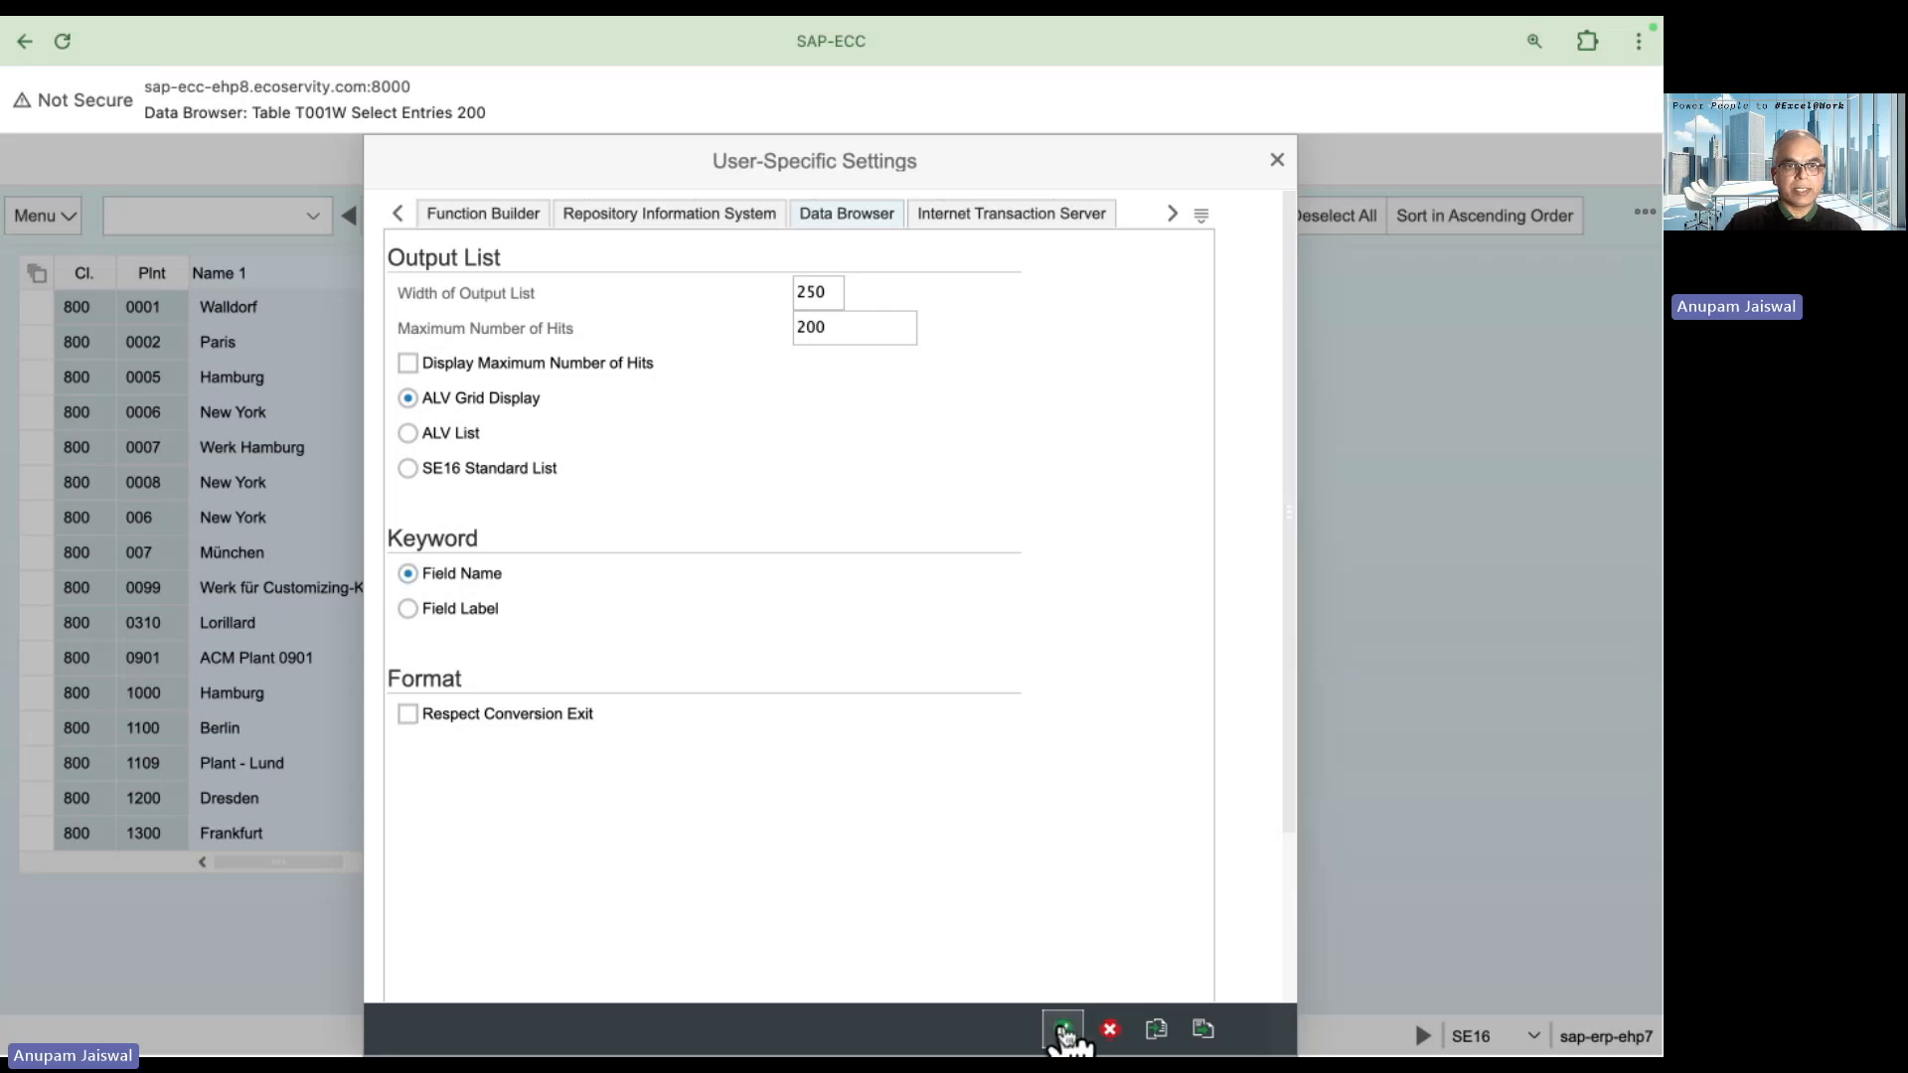
{"action": "left_click", "coordinate": [1062, 1029]}
{"action": "left_click", "coordinate": [541, 386]}
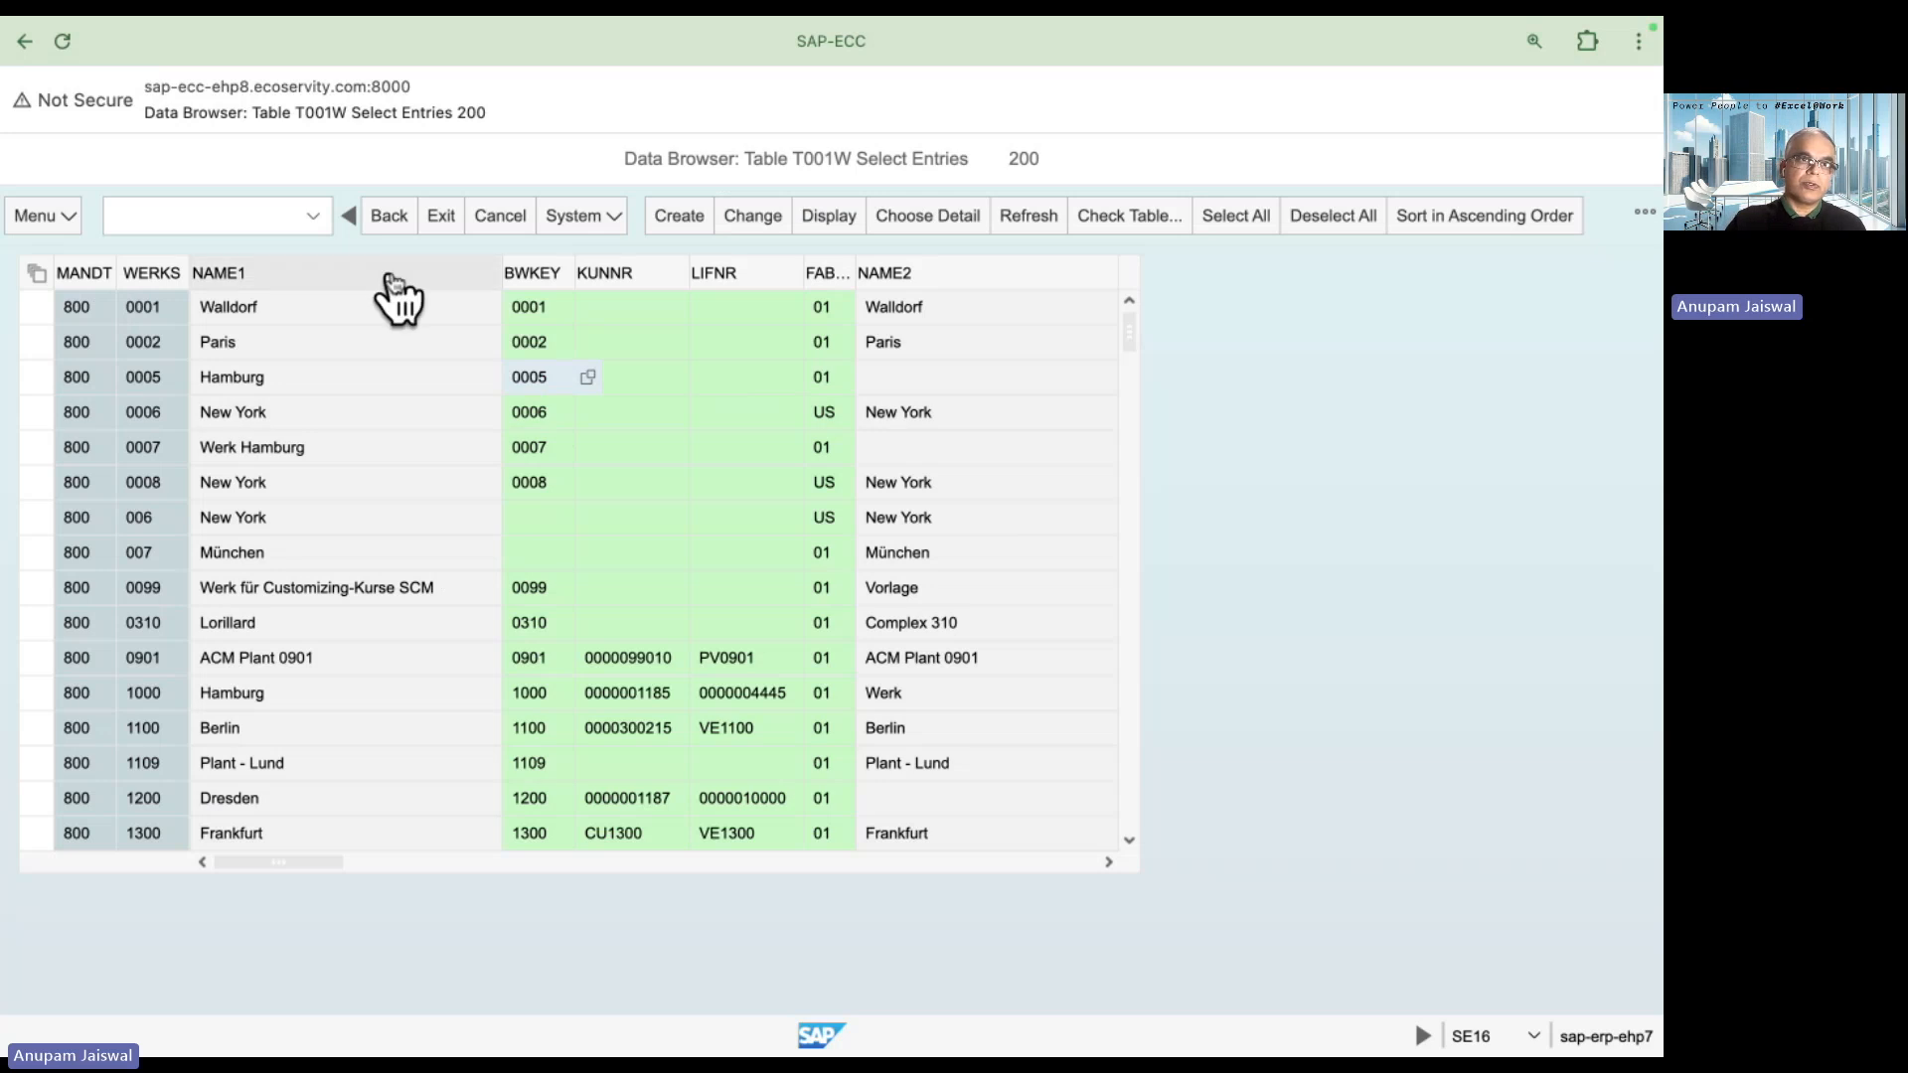
{"action": "left_click", "coordinate": [376, 342]}
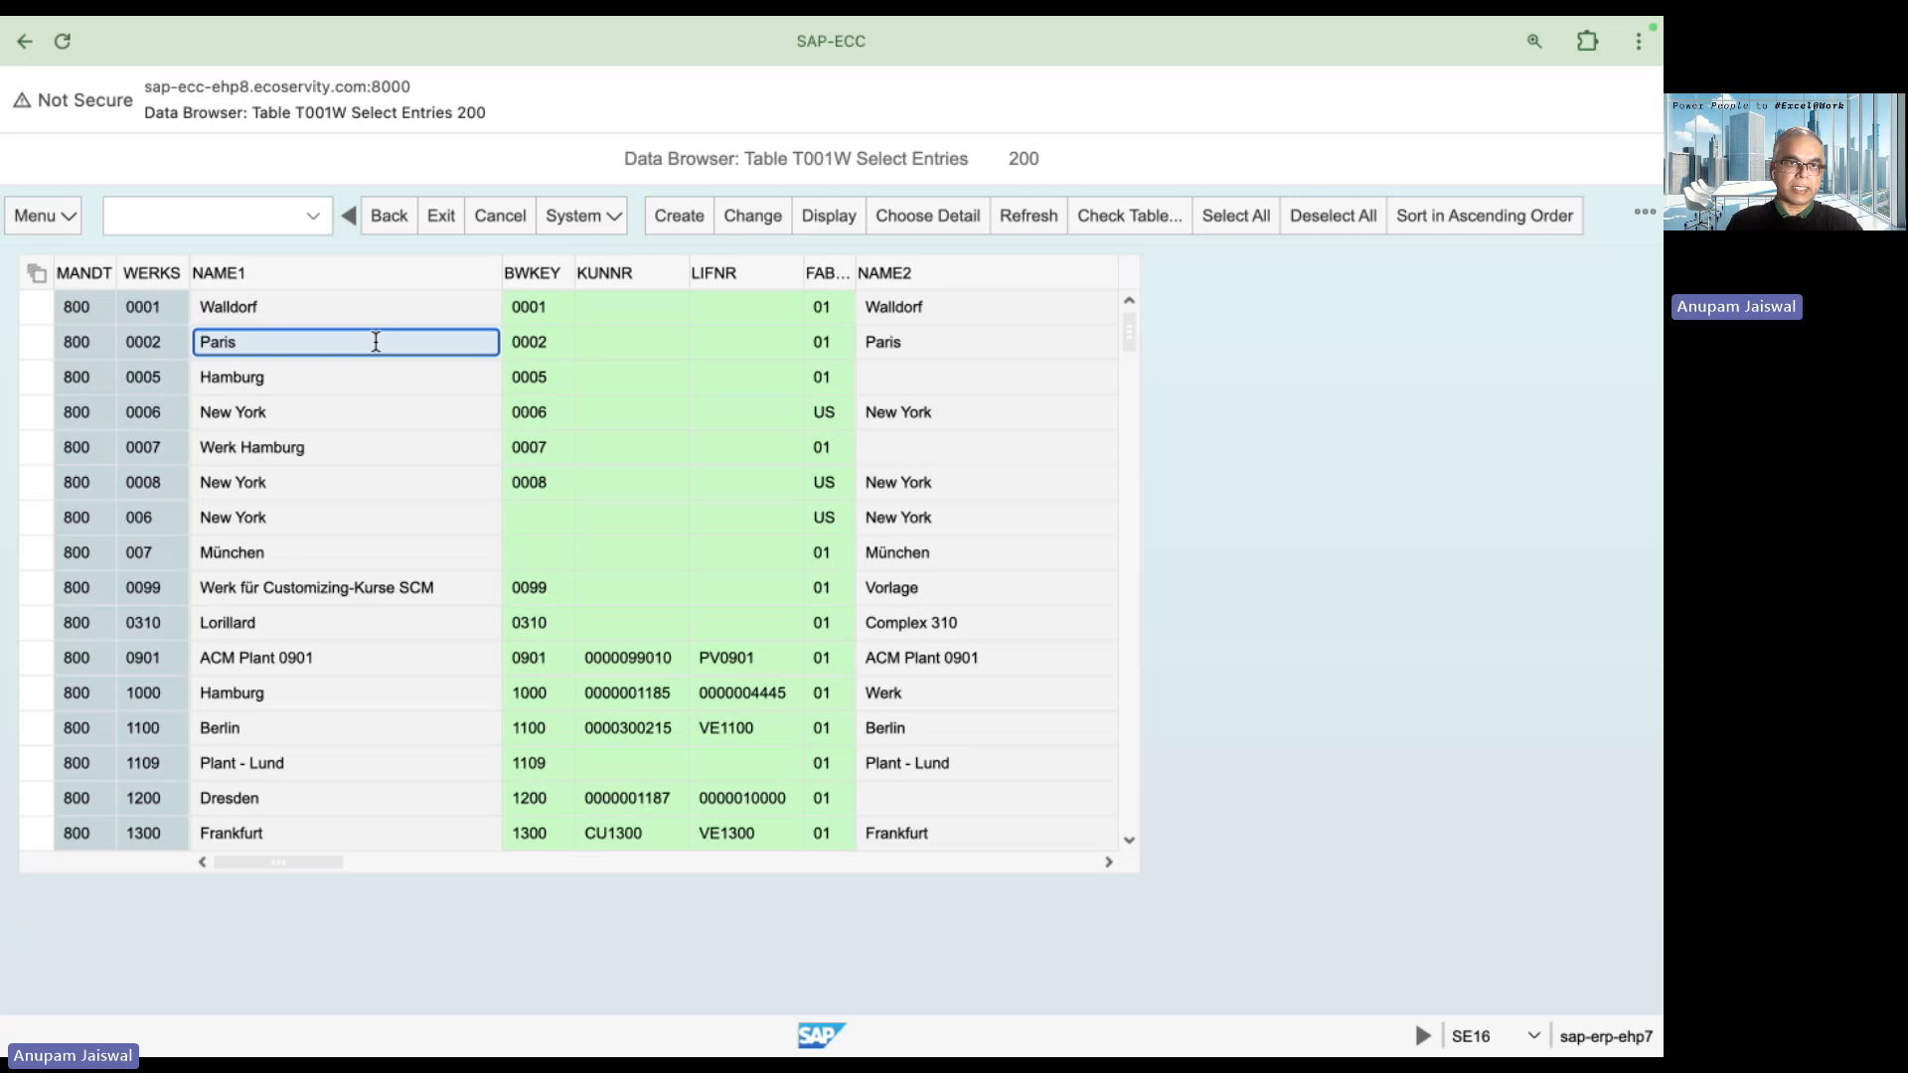
- Switch to the SAP-DF-Gen2-All-v1 dataflow in Power Query and show its queries list and the full-size commands
{"action": "key", "text": "super+Tab"}
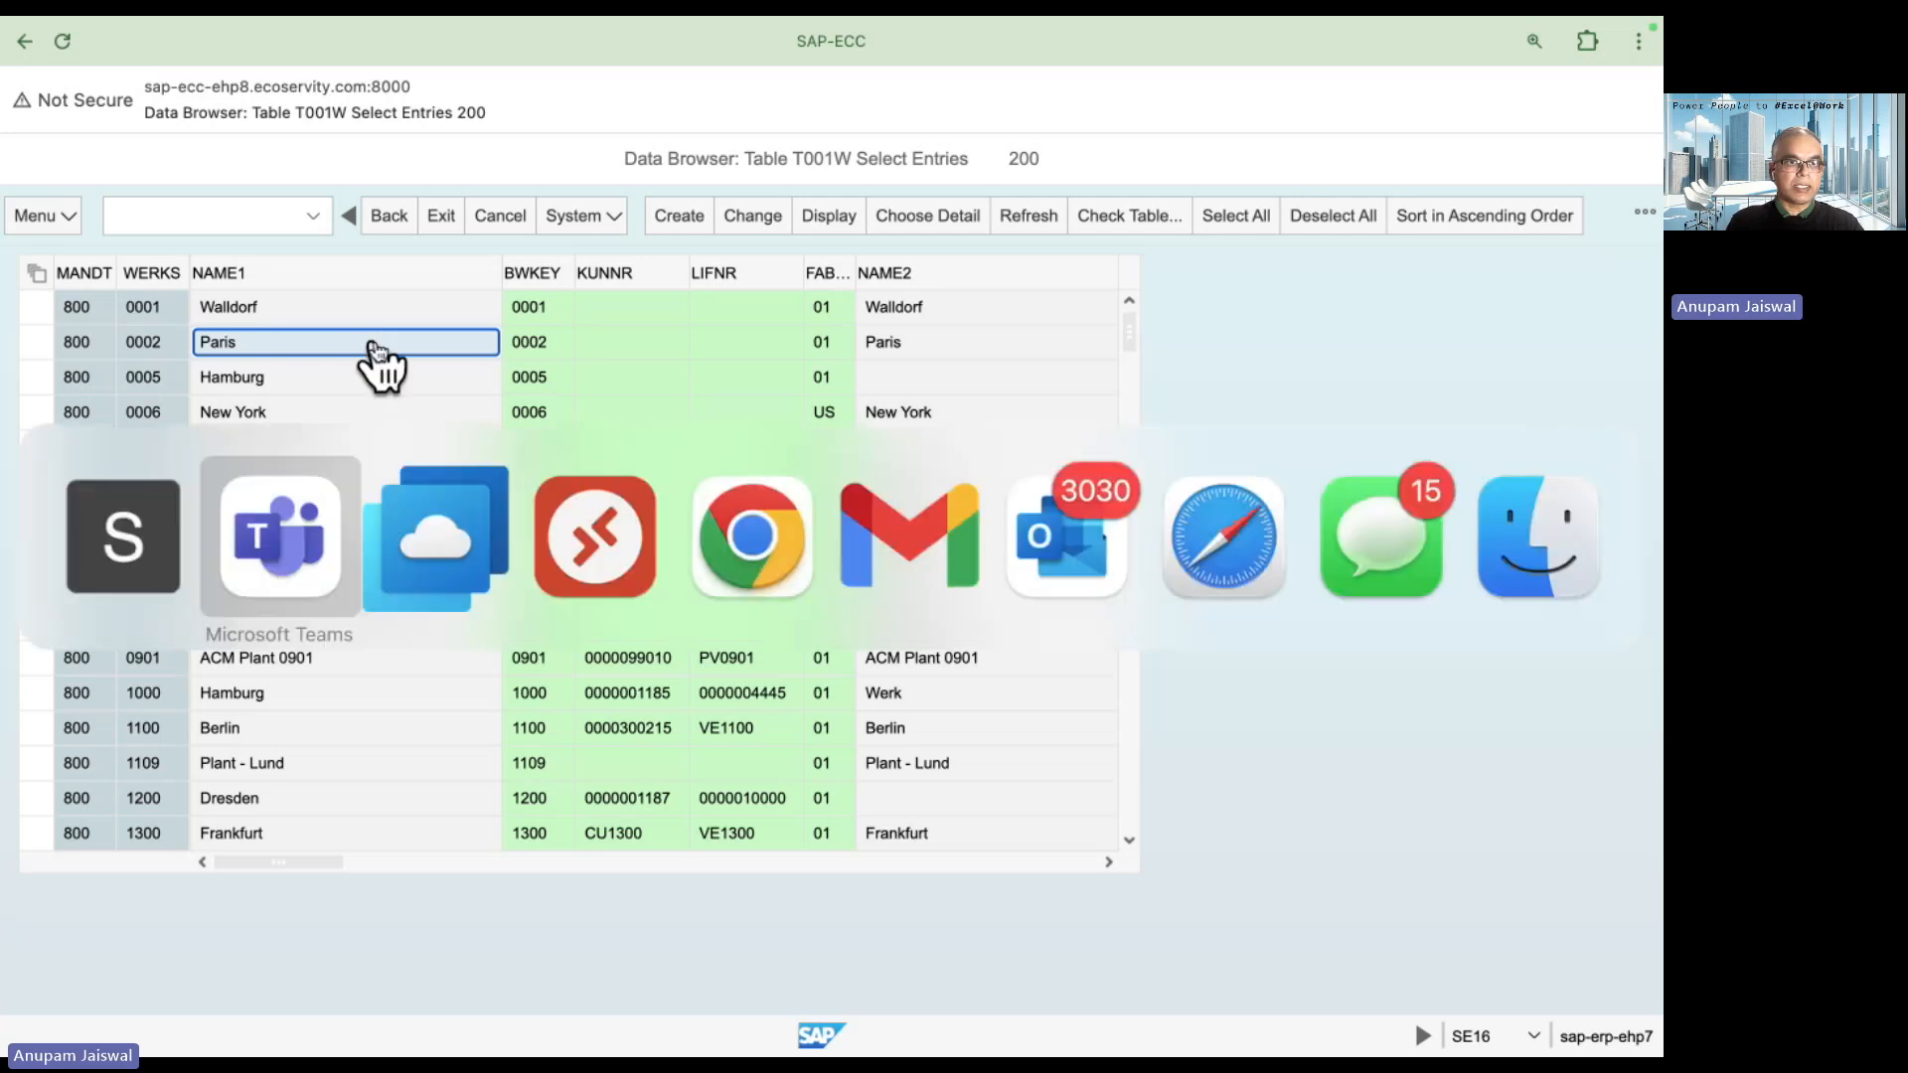
{"action": "key", "text": "super+Tab"}
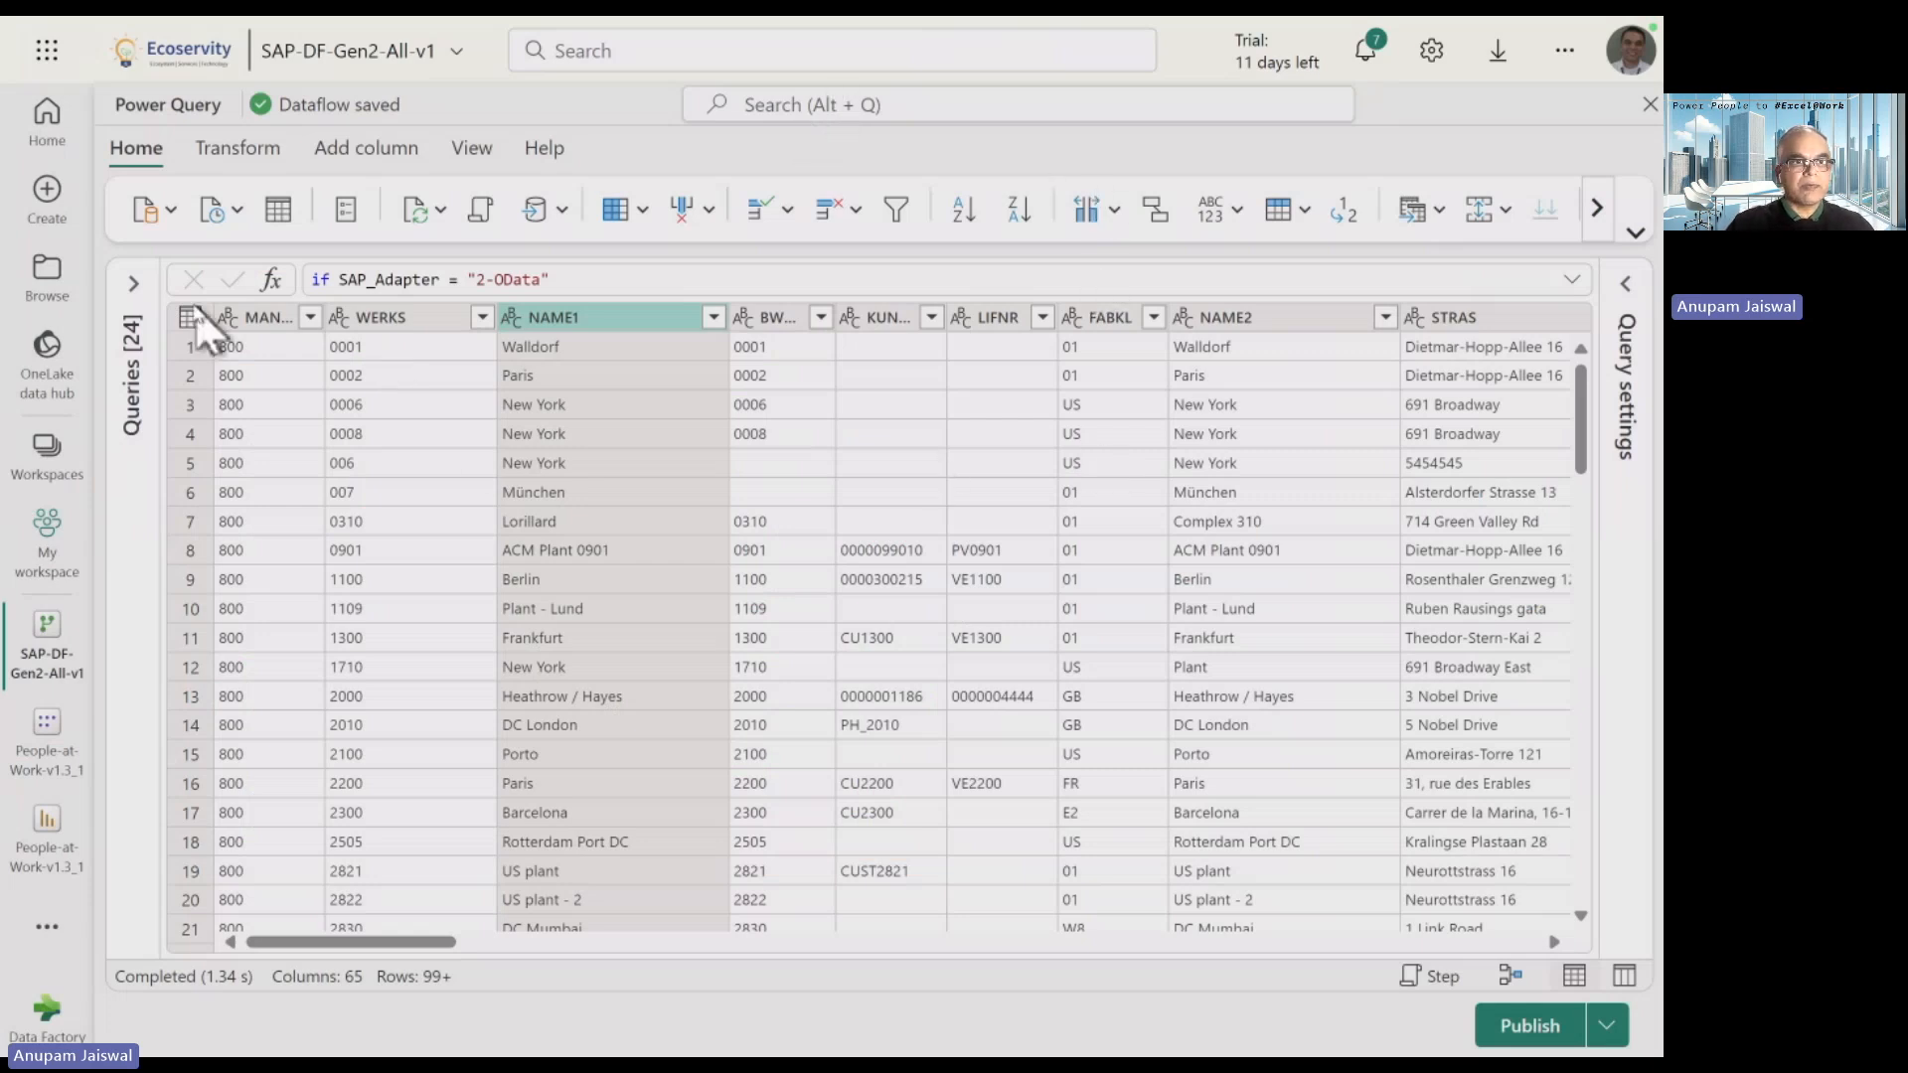
{"action": "left_click", "coordinate": [134, 283]}
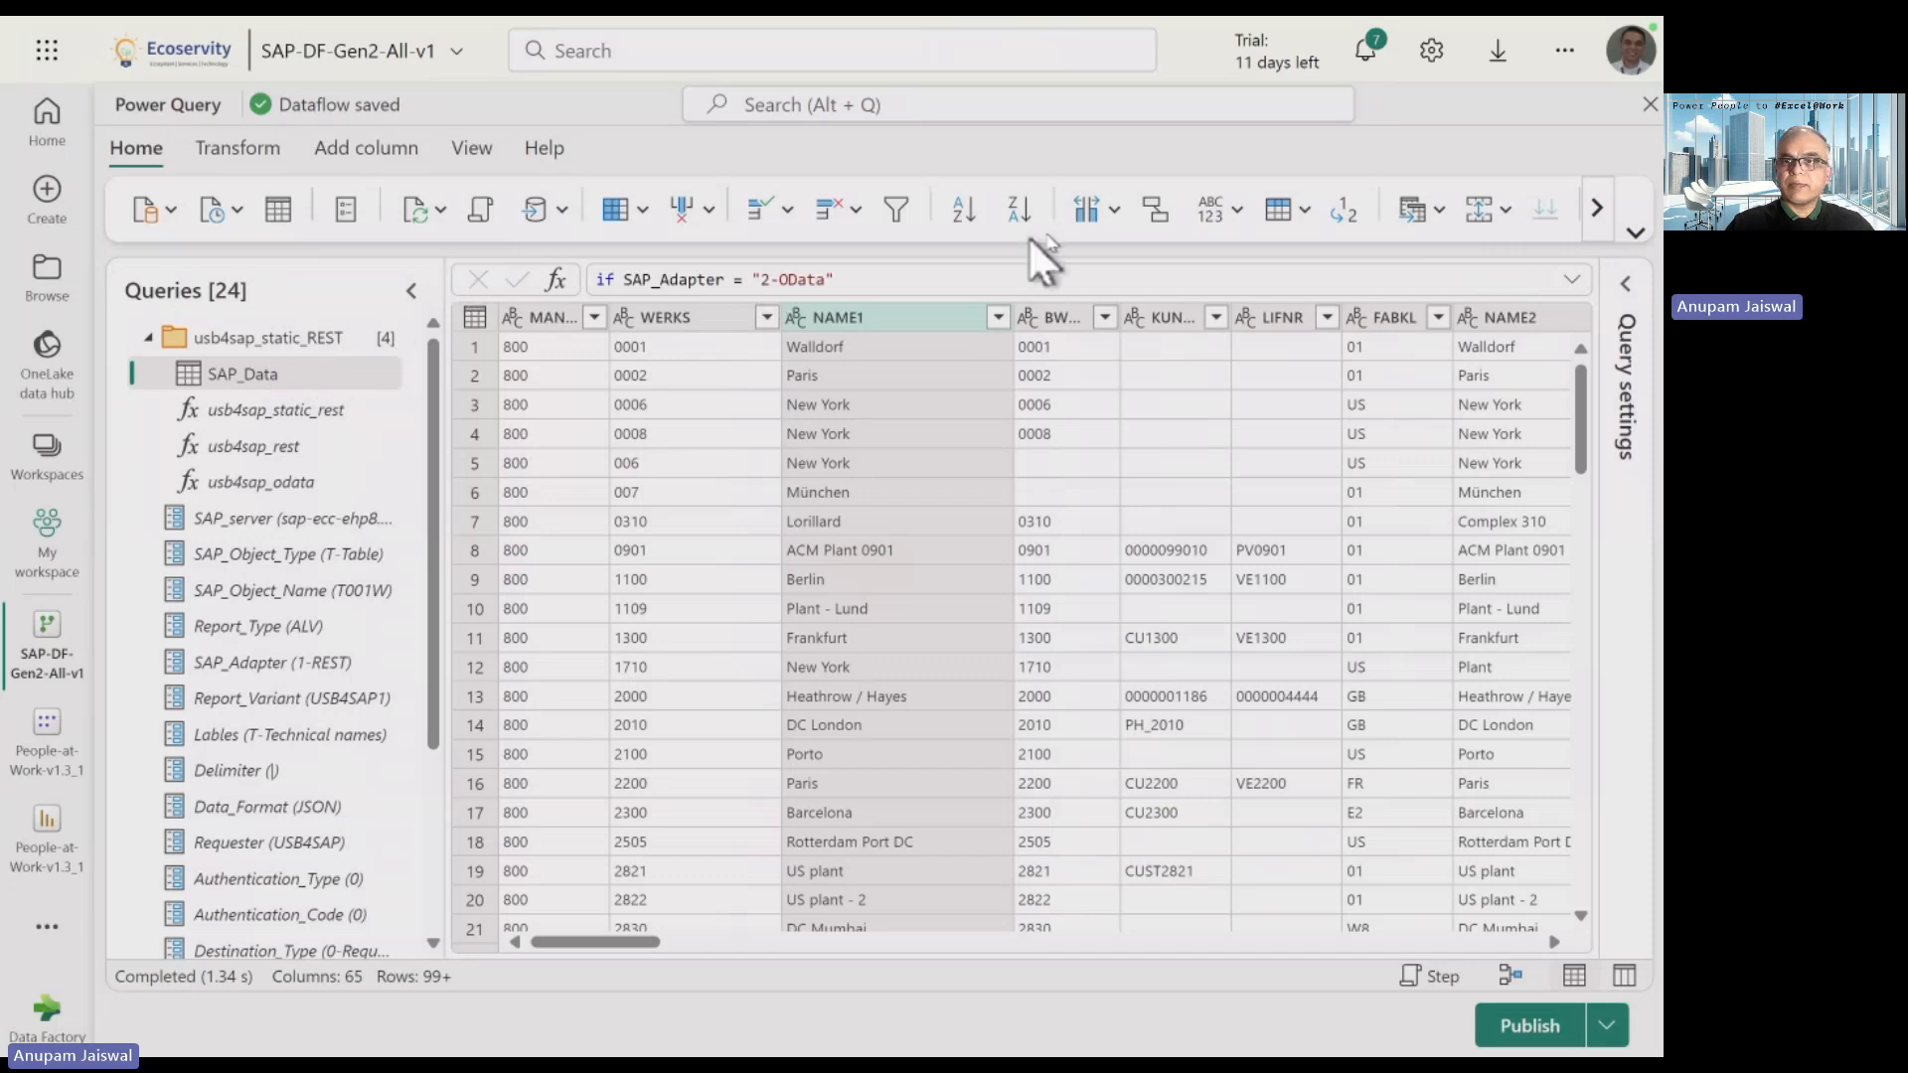
{"action": "left_click", "coordinate": [1635, 236]}
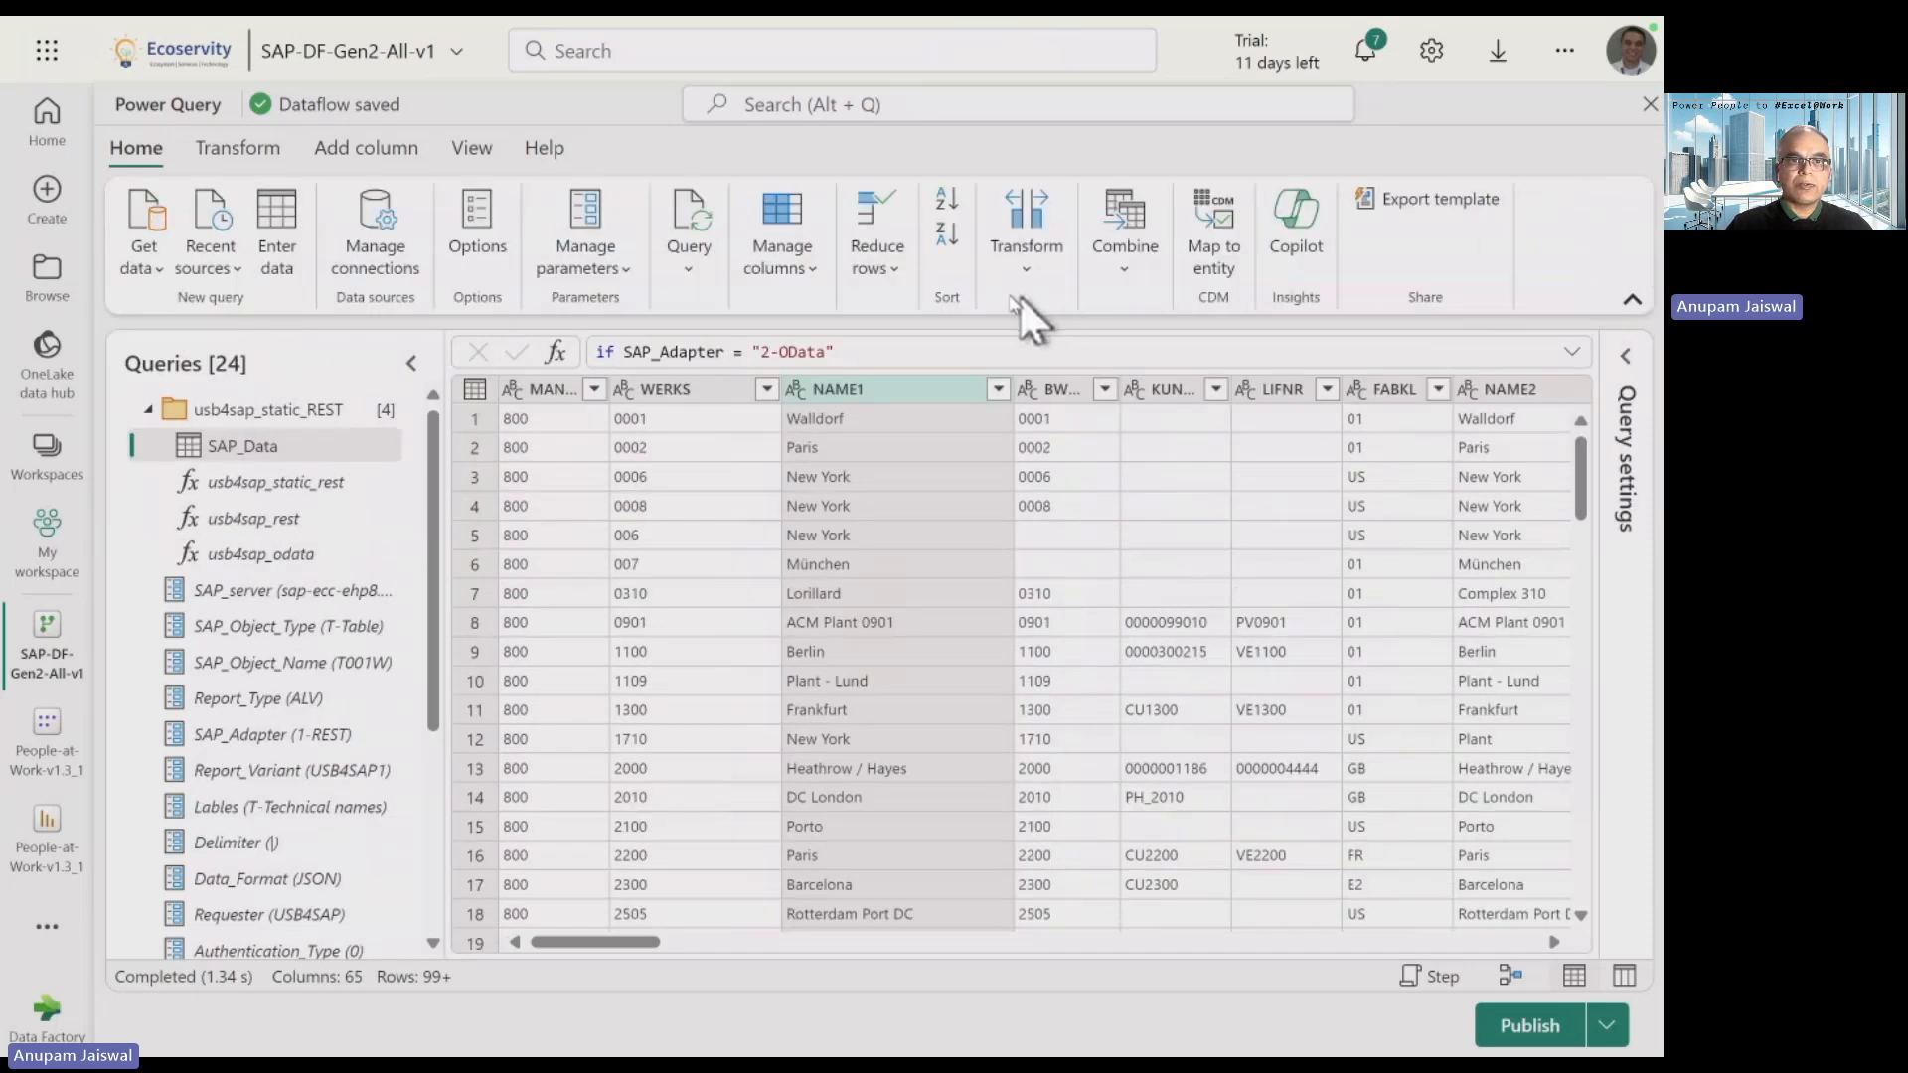
- Review the SAP_Object_Type, SAP_Object_Name and Lables parameters of the dataflow and confirm them as they are
{"action": "left_click", "coordinate": [588, 224]}
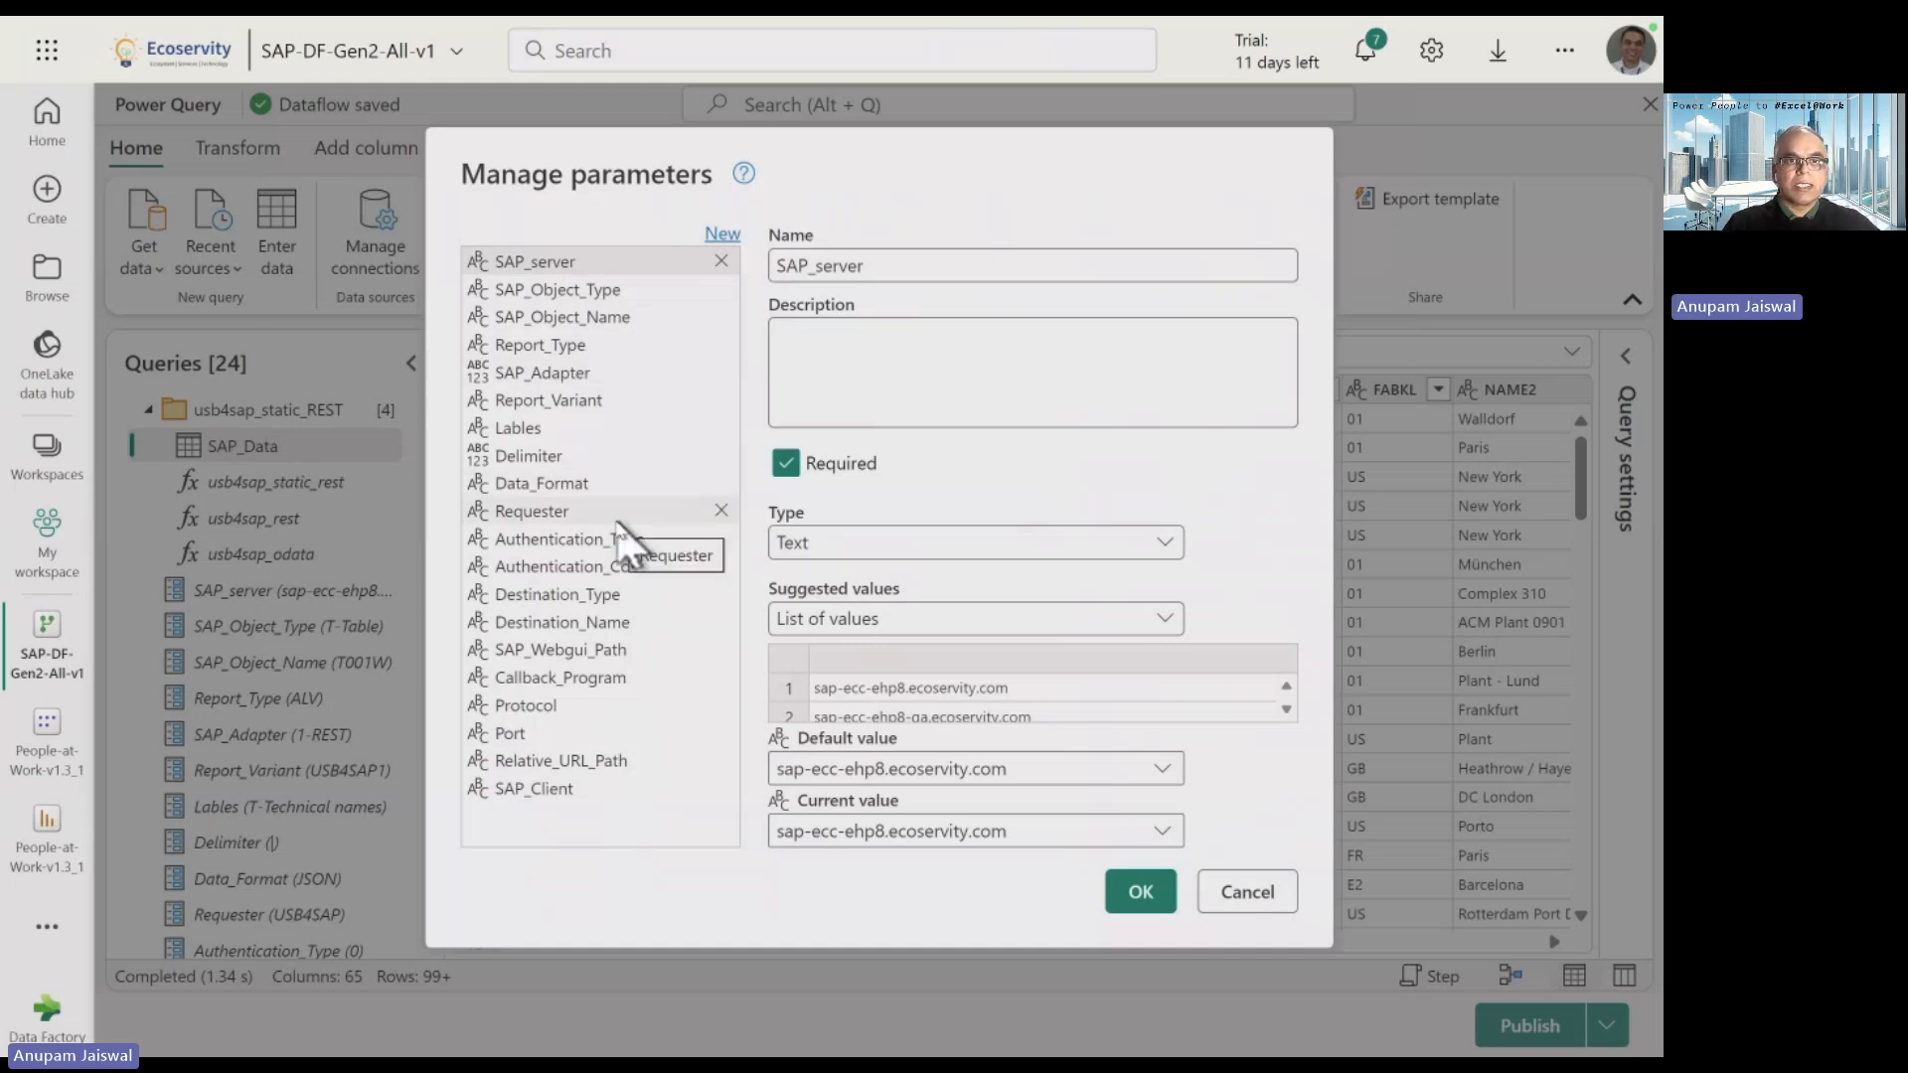
{"action": "left_click", "coordinate": [618, 291]}
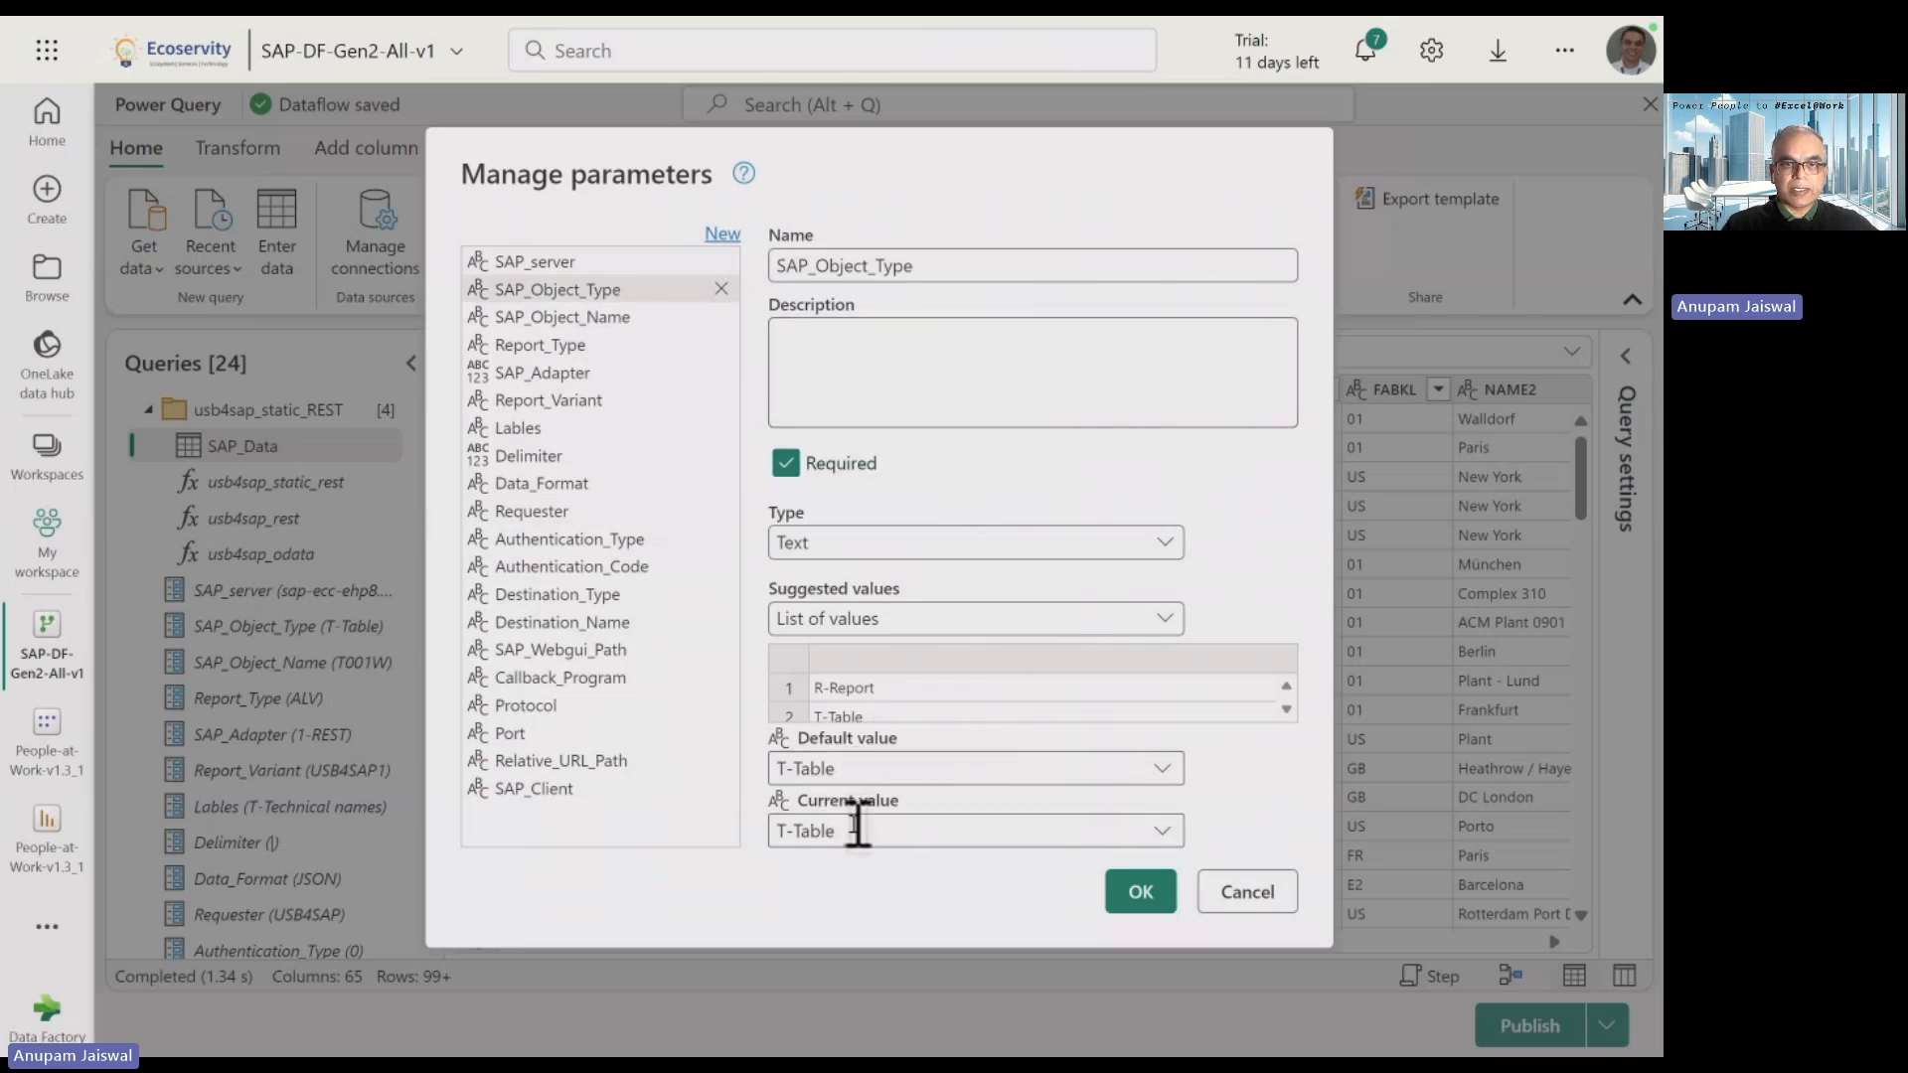
{"action": "left_click", "coordinate": [628, 318]}
{"action": "double_click", "coordinate": [807, 689]}
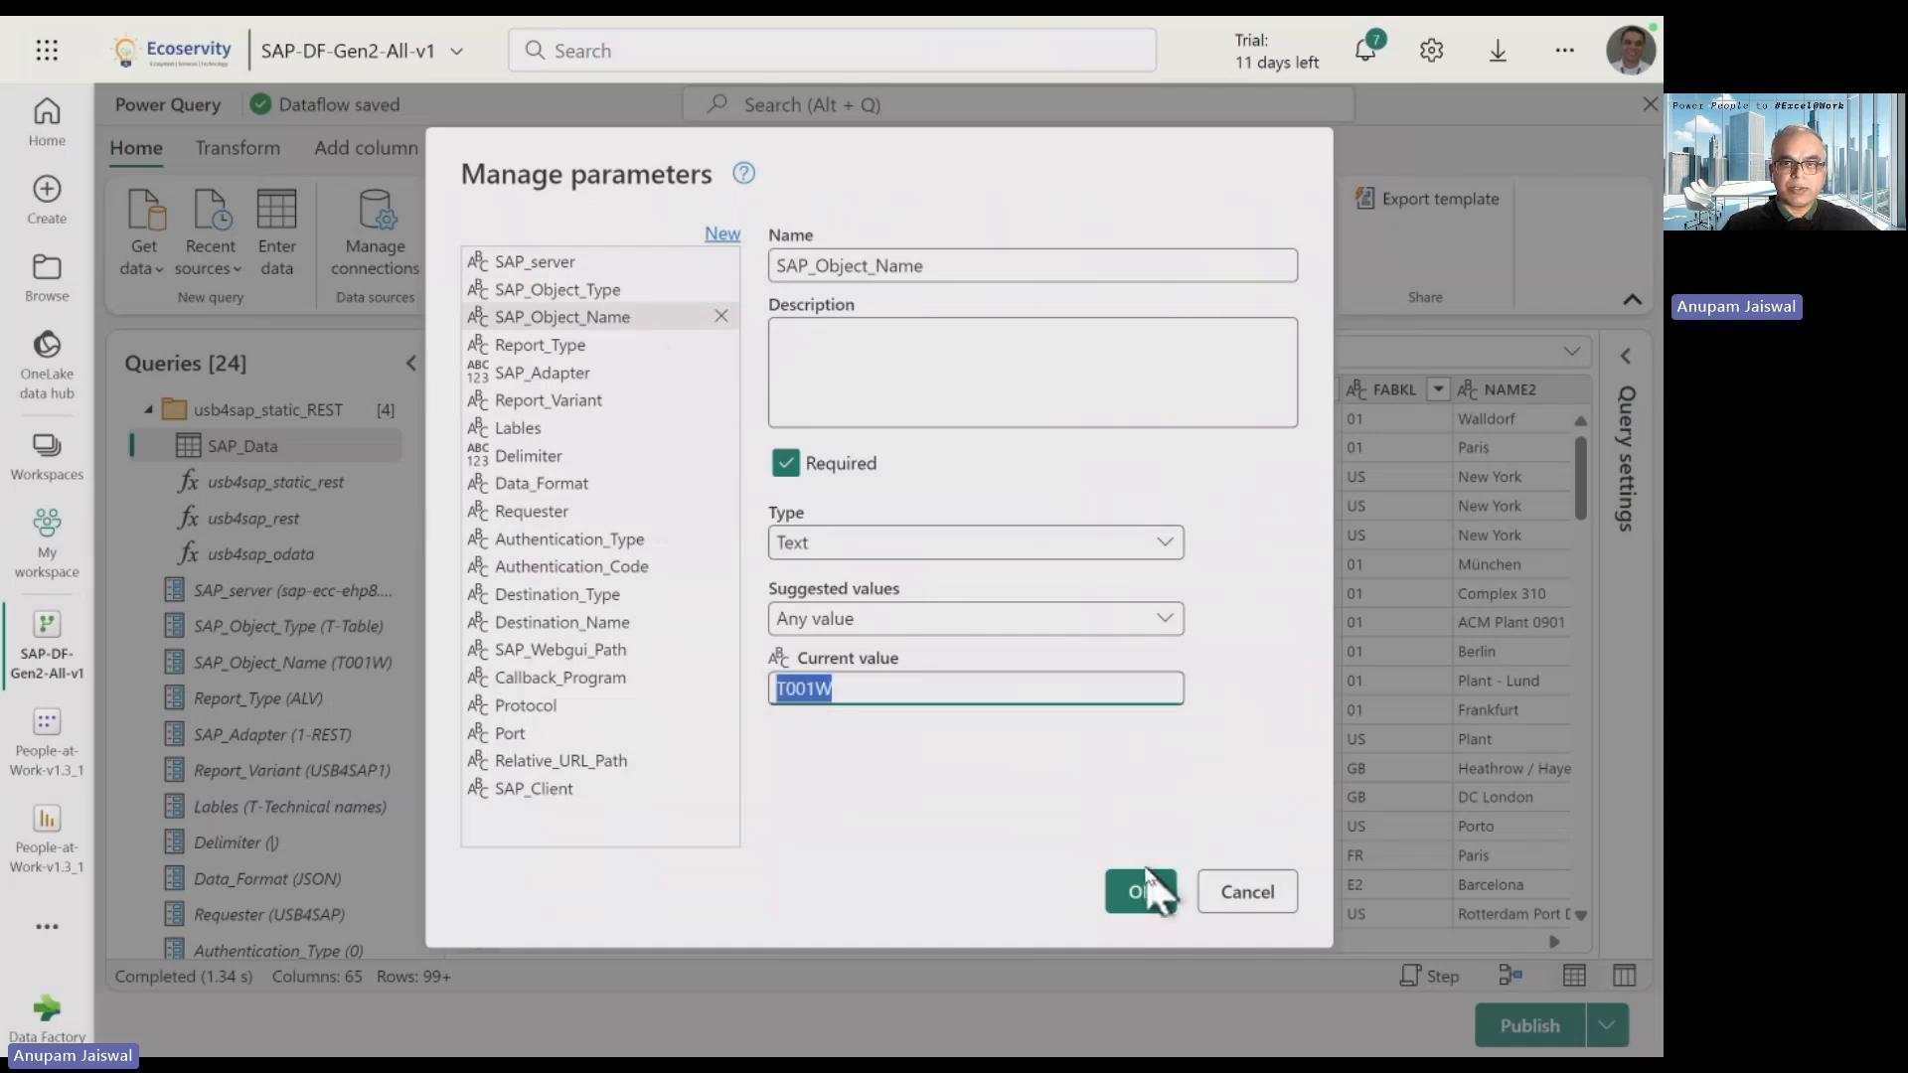
{"action": "left_click", "coordinate": [612, 428]}
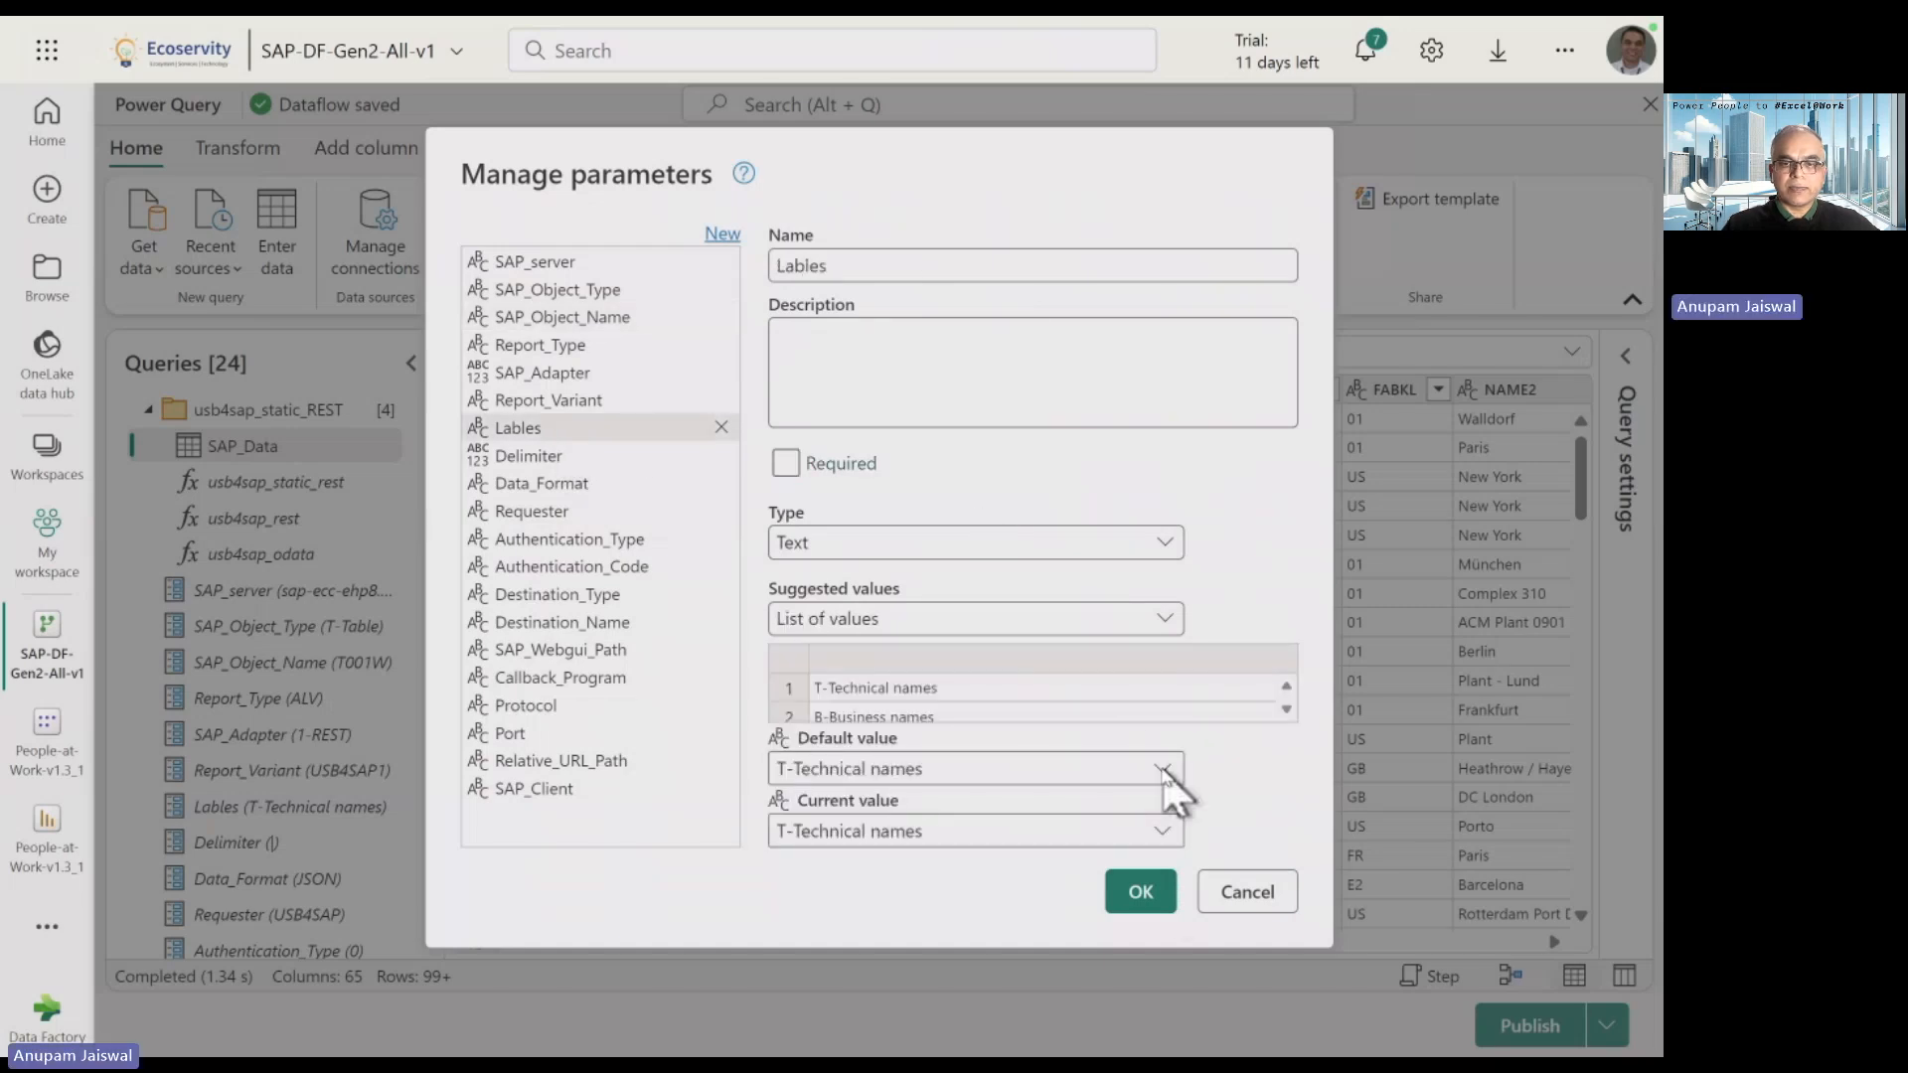
{"action": "left_click", "coordinate": [936, 835]}
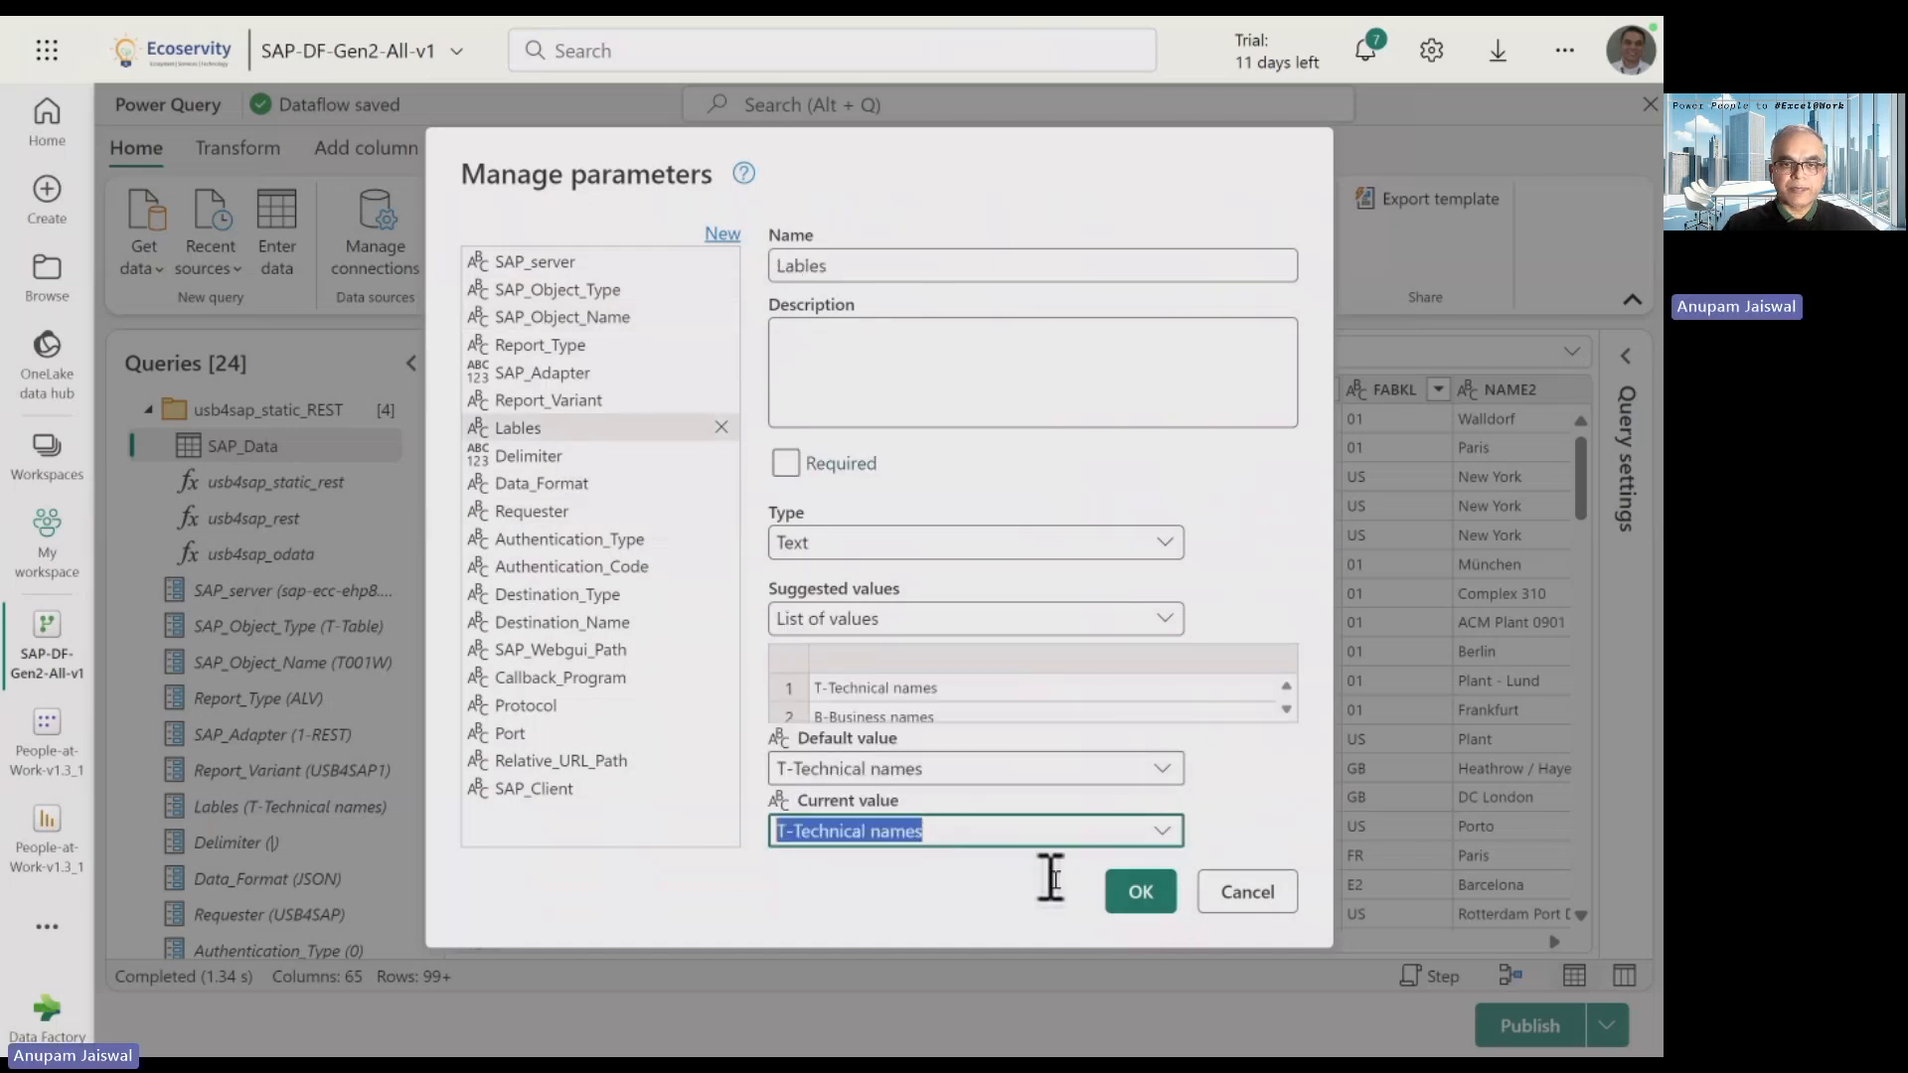
{"action": "left_click", "coordinate": [1139, 895]}
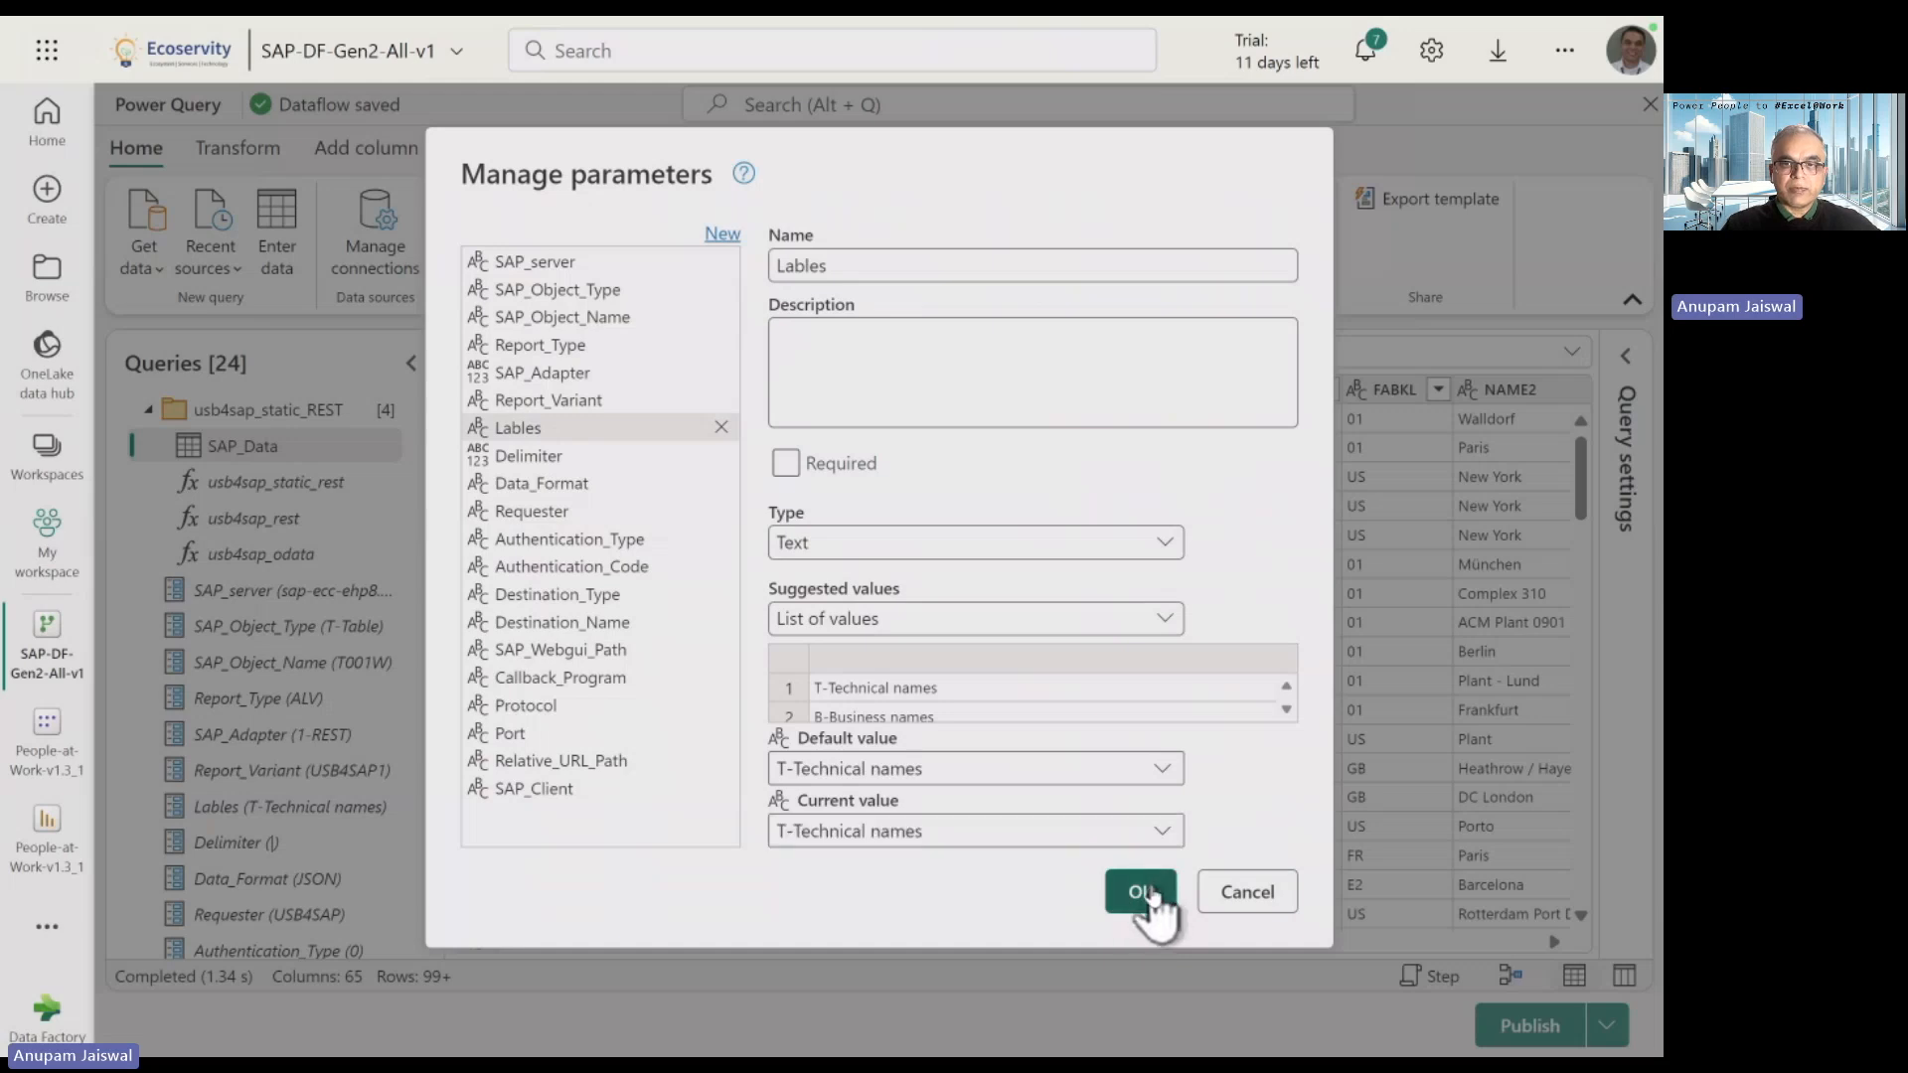
{"action": "left_click", "coordinate": [1129, 888]}
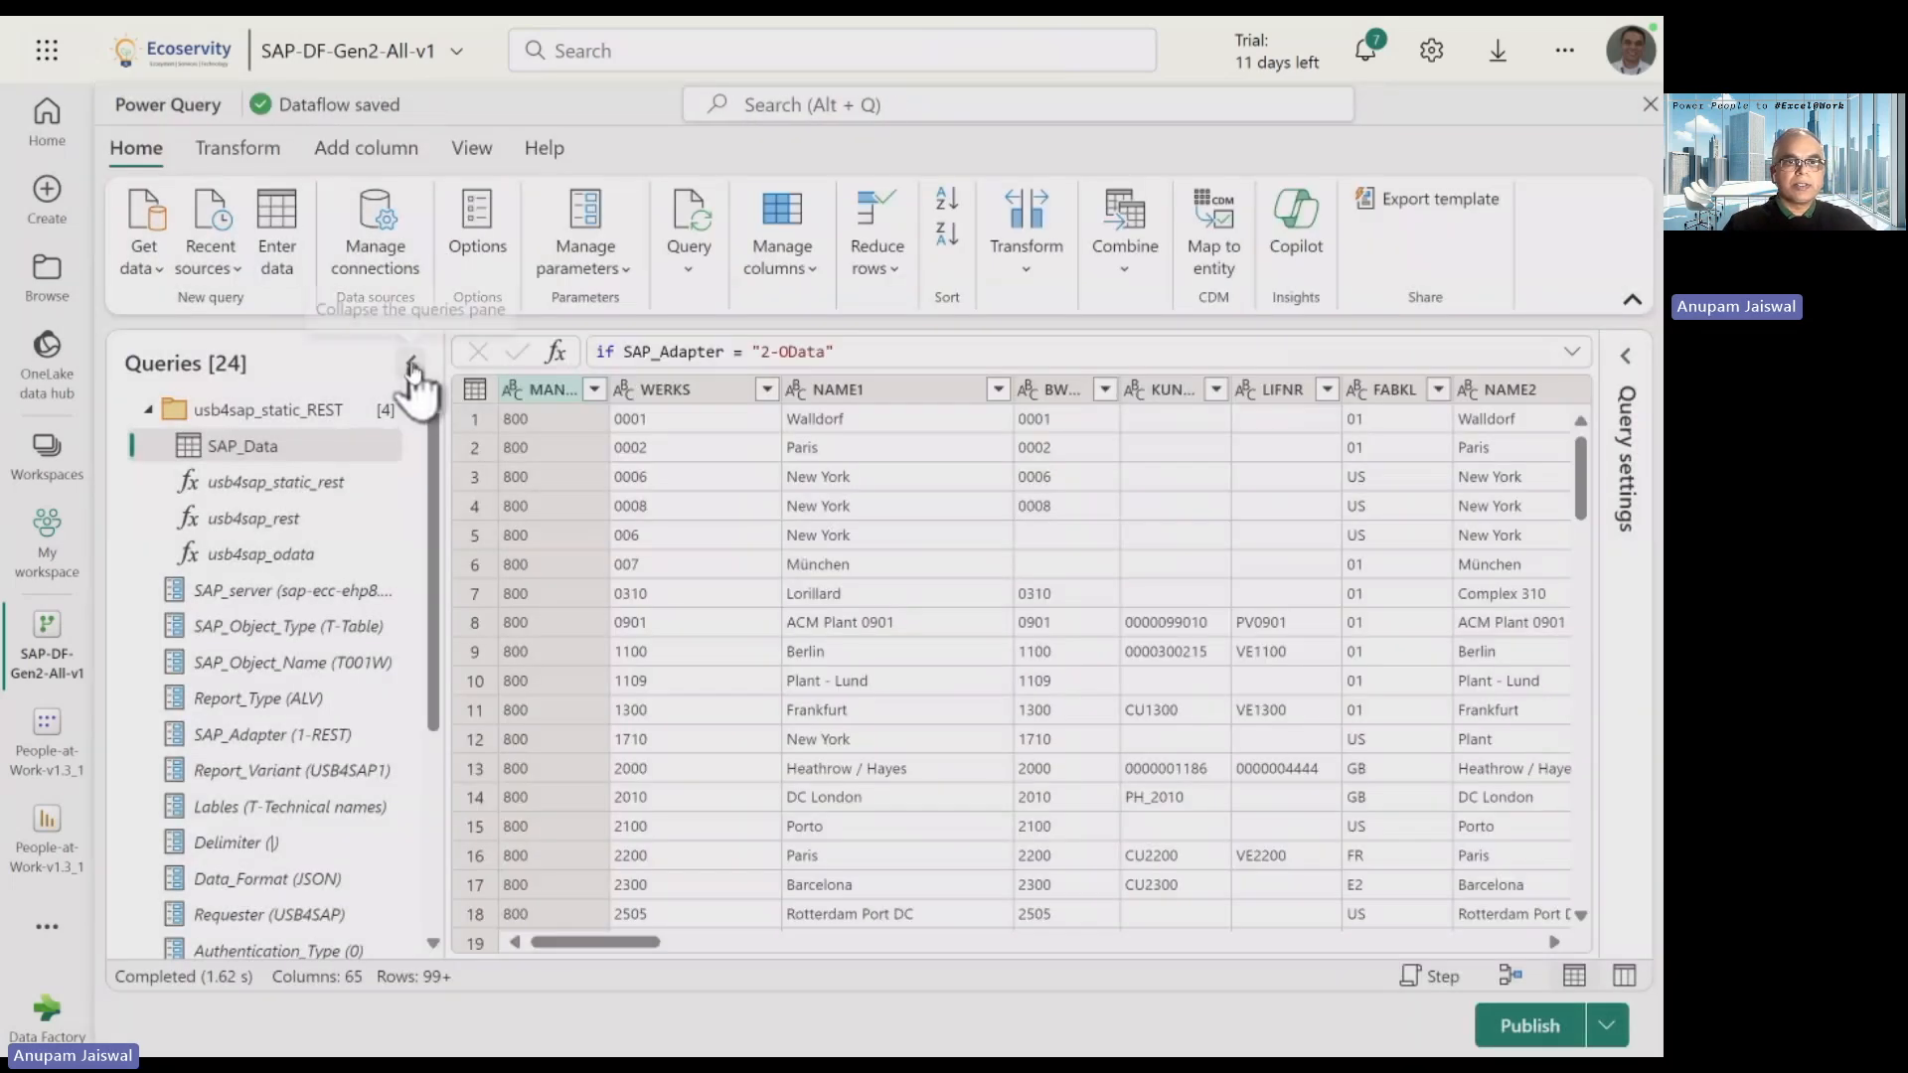
- Collapse the queries list and examine the WERKS, NAME1 and BWKEY columns of the SAP data
{"action": "left_click", "coordinate": [409, 364]}
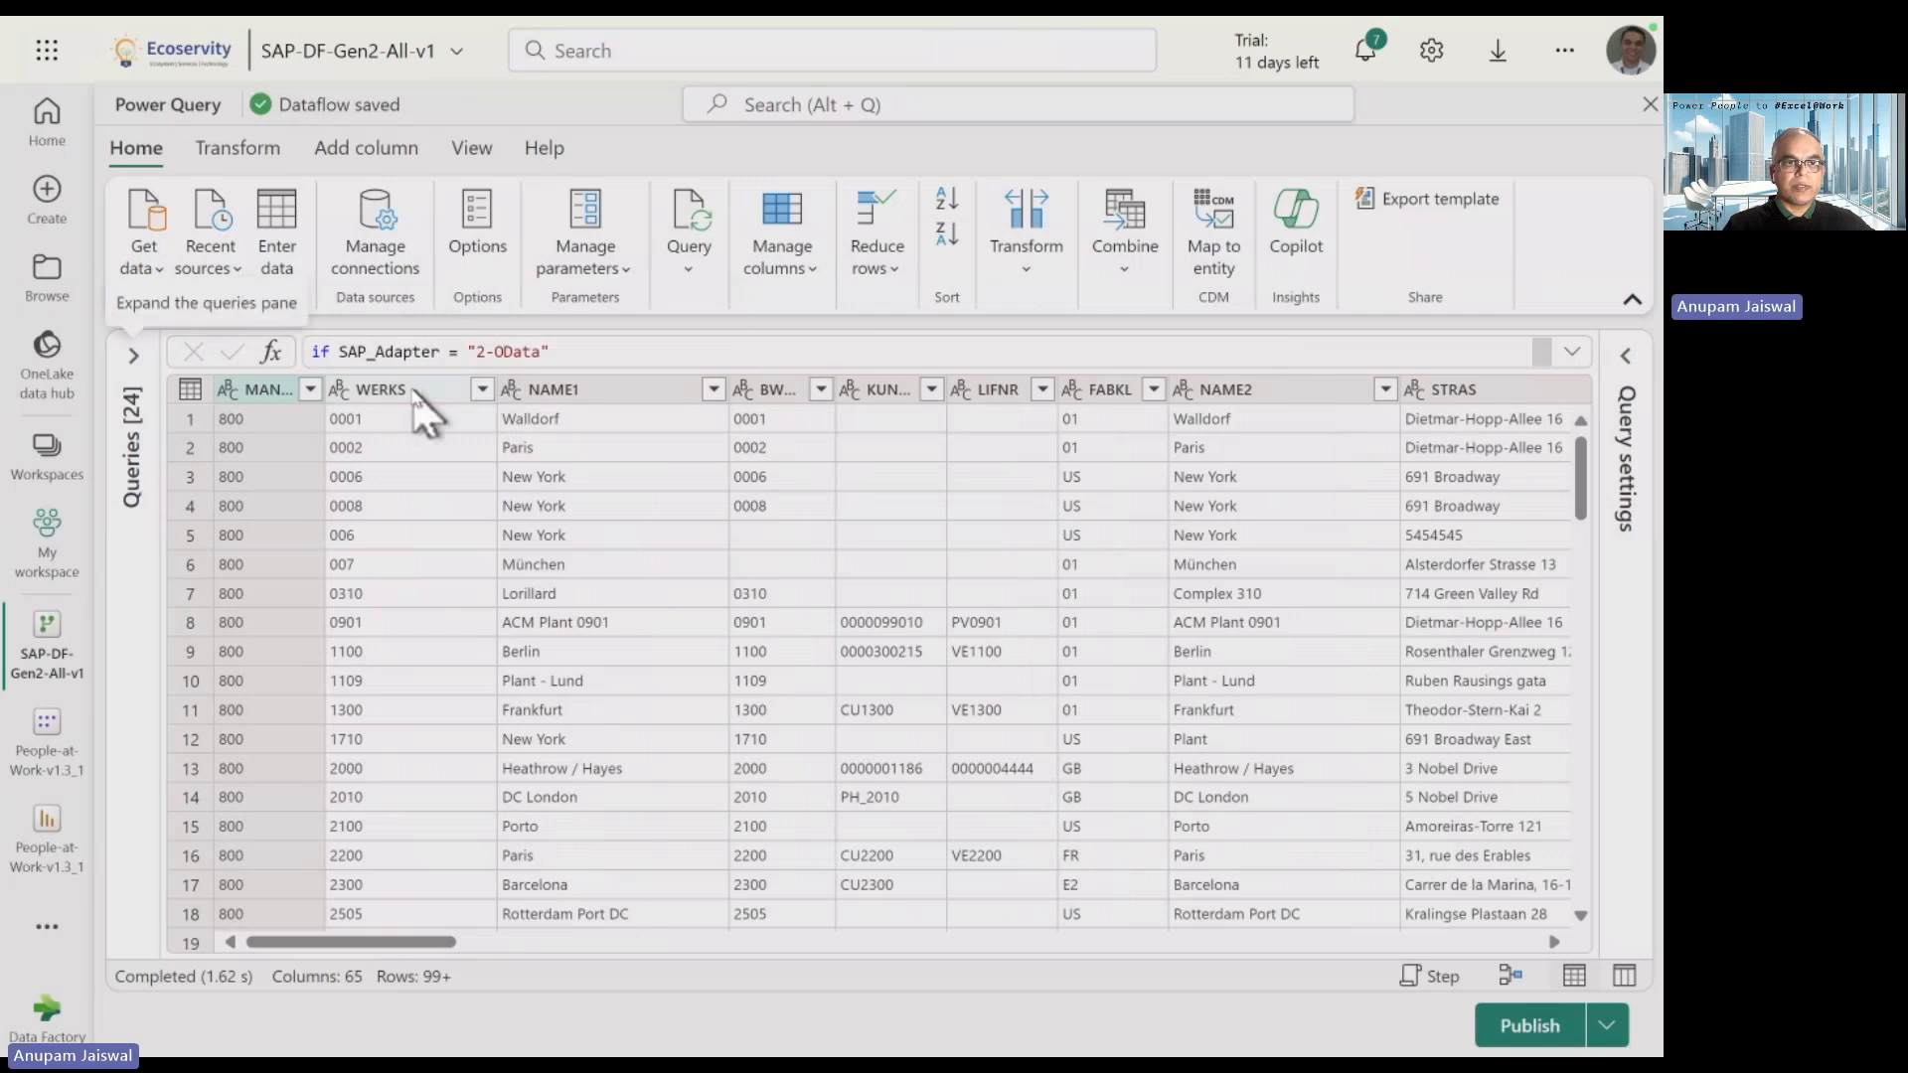
{"action": "left_click", "coordinate": [445, 392]}
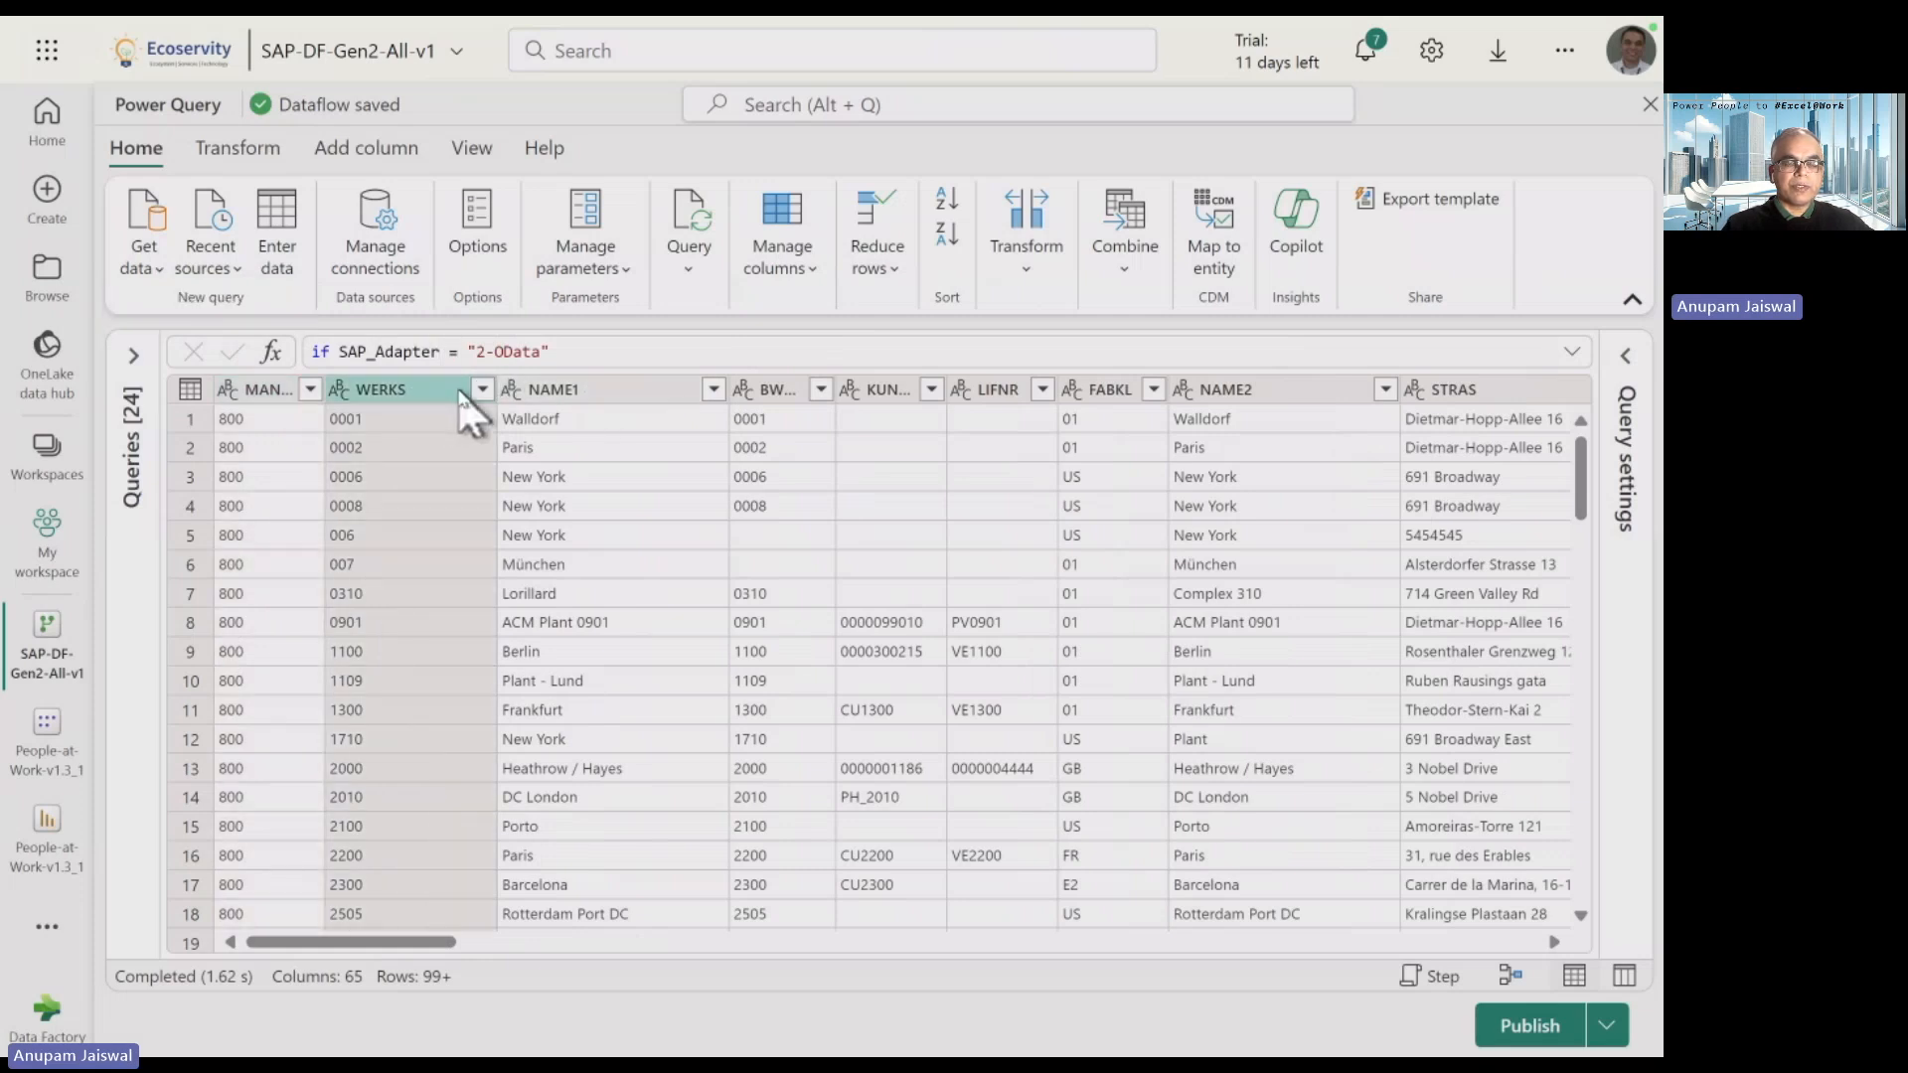
{"action": "left_click", "coordinate": [636, 391]}
{"action": "left_click", "coordinate": [788, 394]}
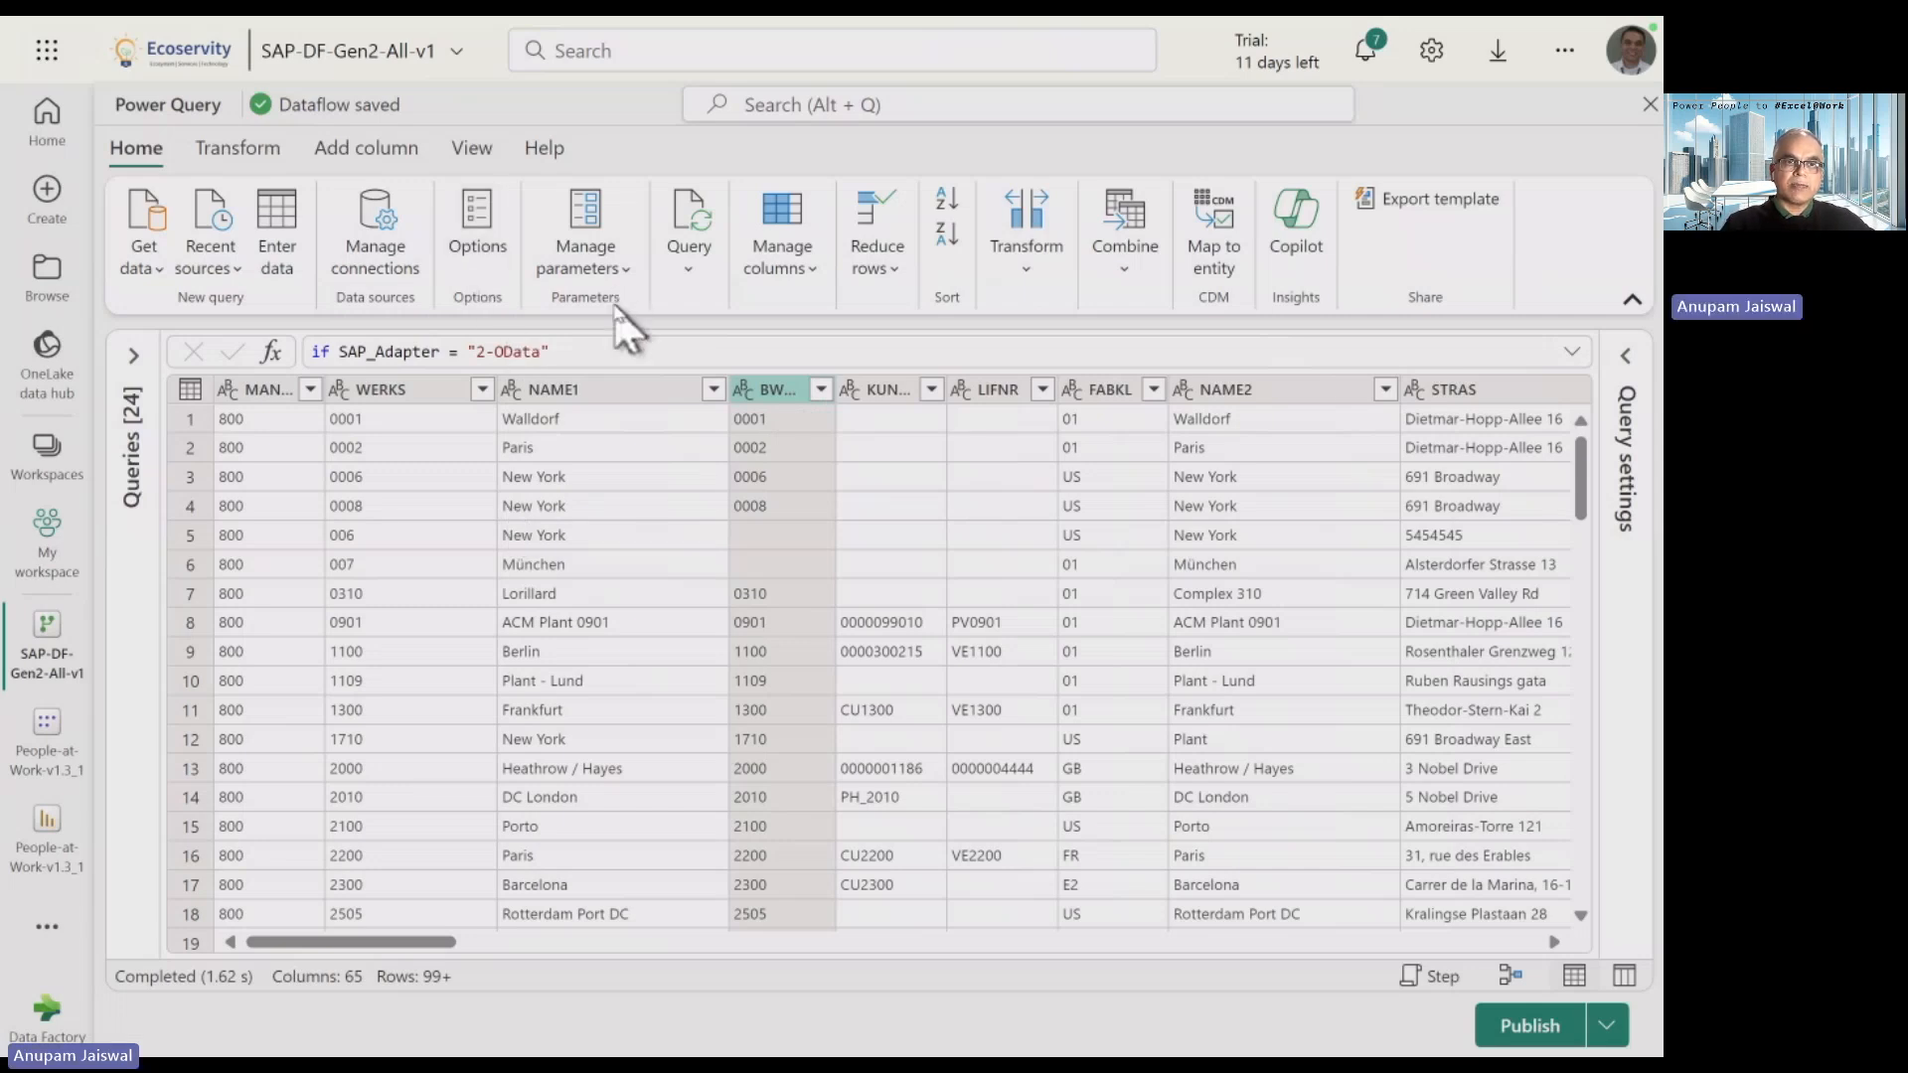
- Set the current value of the Lables parameter to A-All names [Business & Technical] and apply it
{"action": "left_click", "coordinate": [596, 224]}
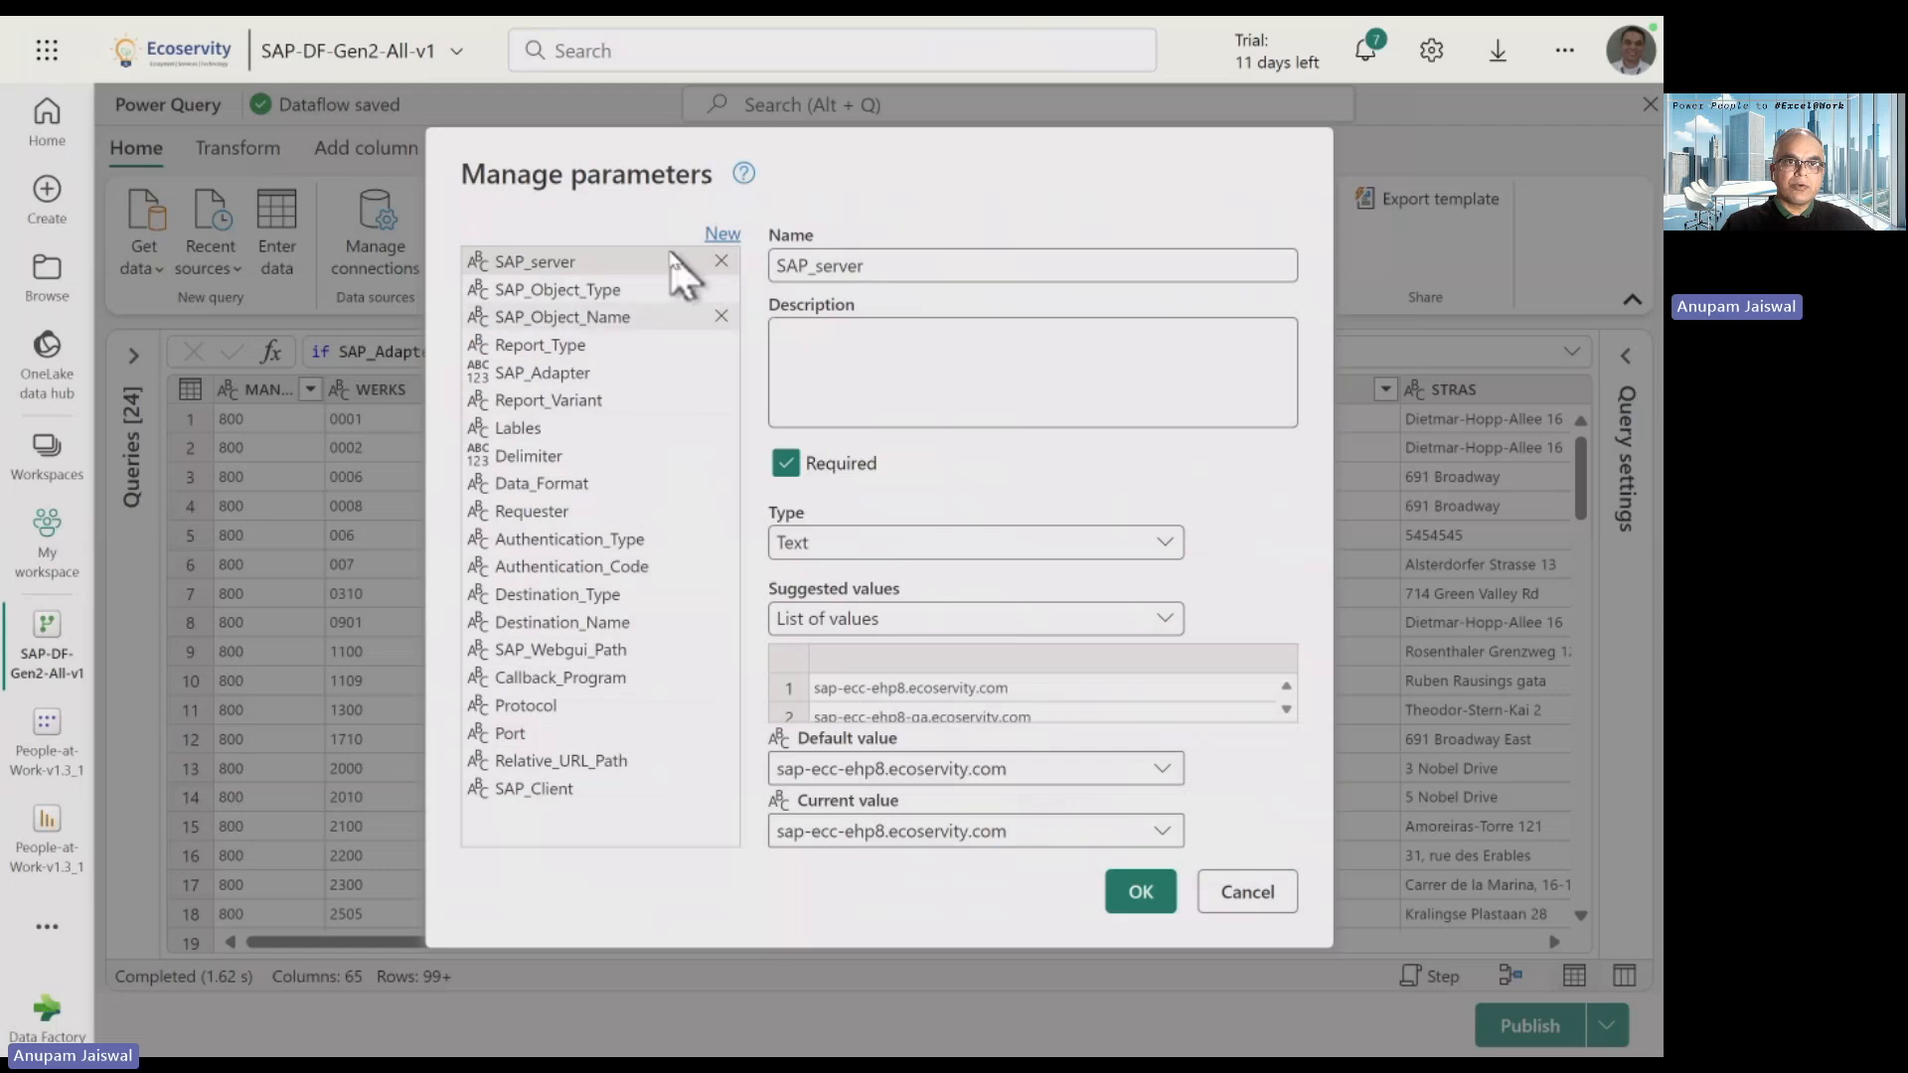
{"action": "left_click", "coordinate": [588, 428]}
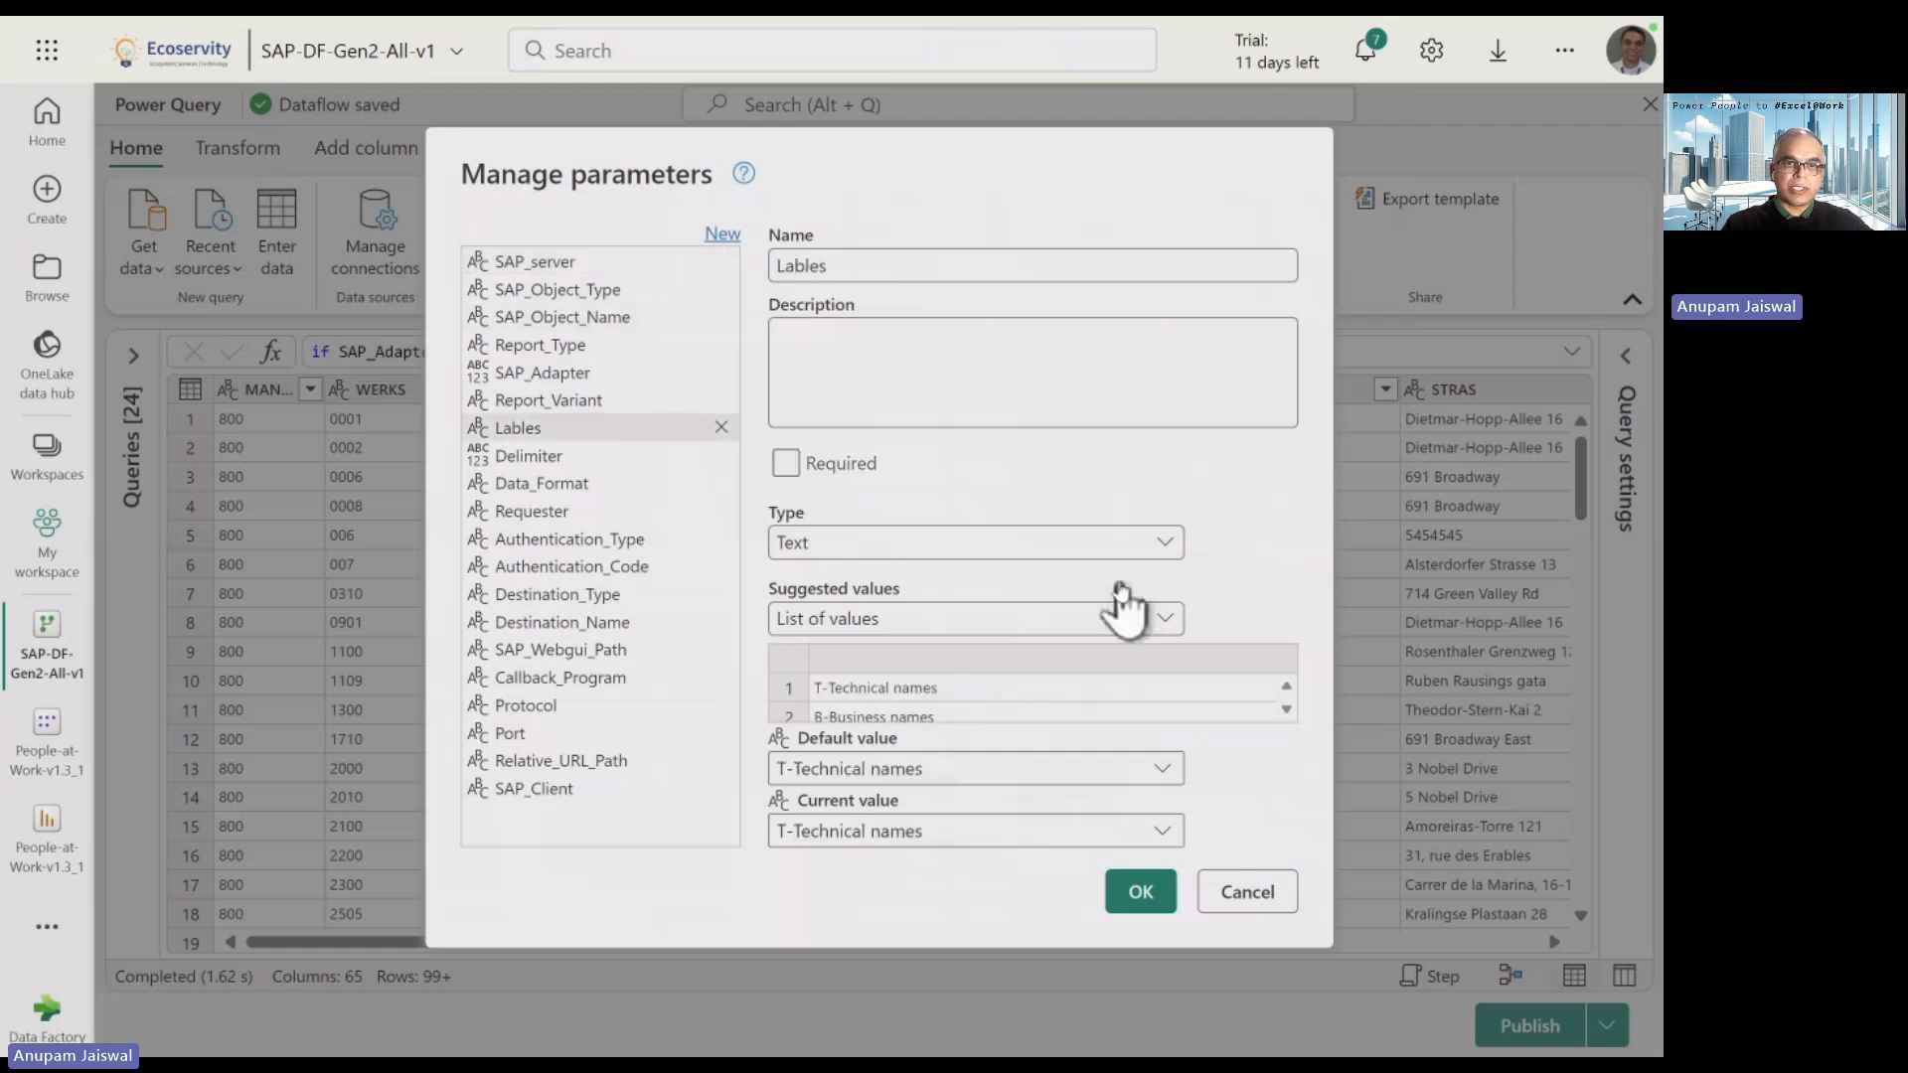
{"action": "left_click", "coordinate": [1161, 833]}
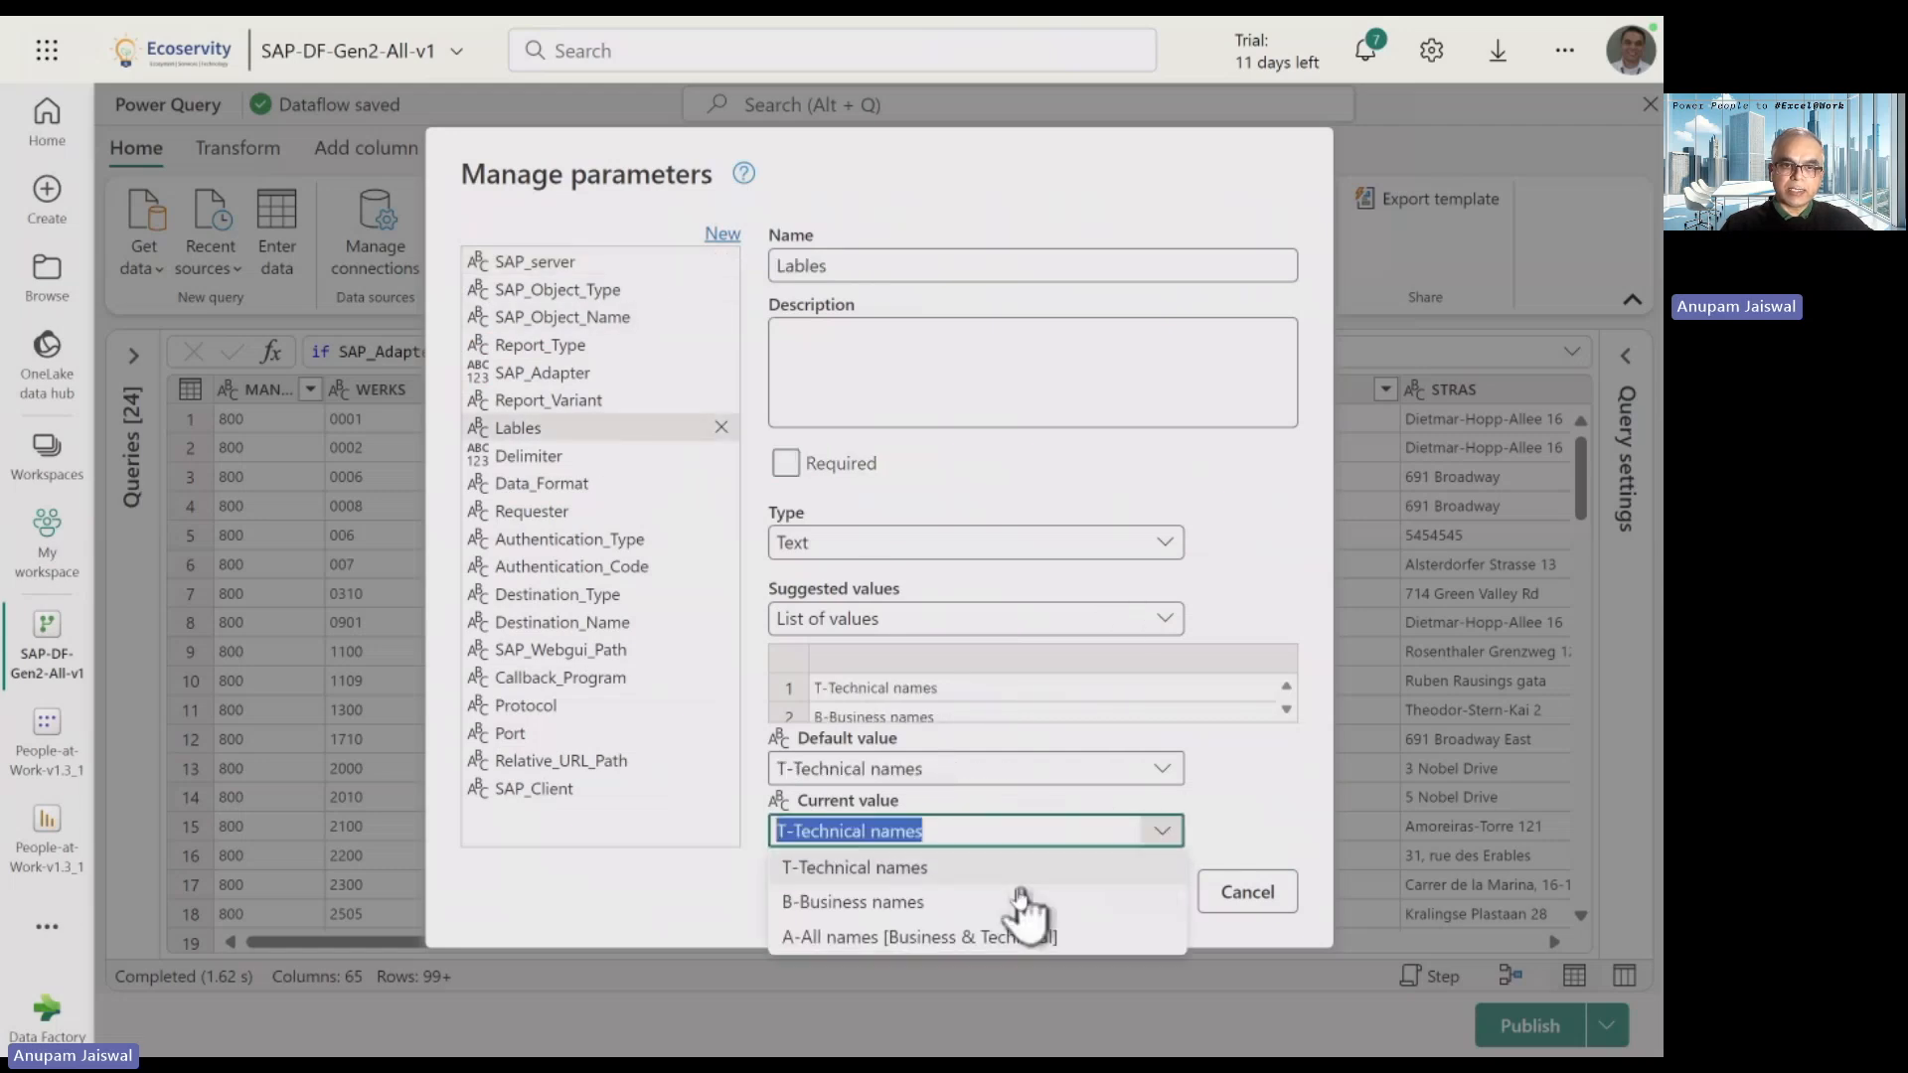
{"action": "left_click", "coordinate": [994, 937]}
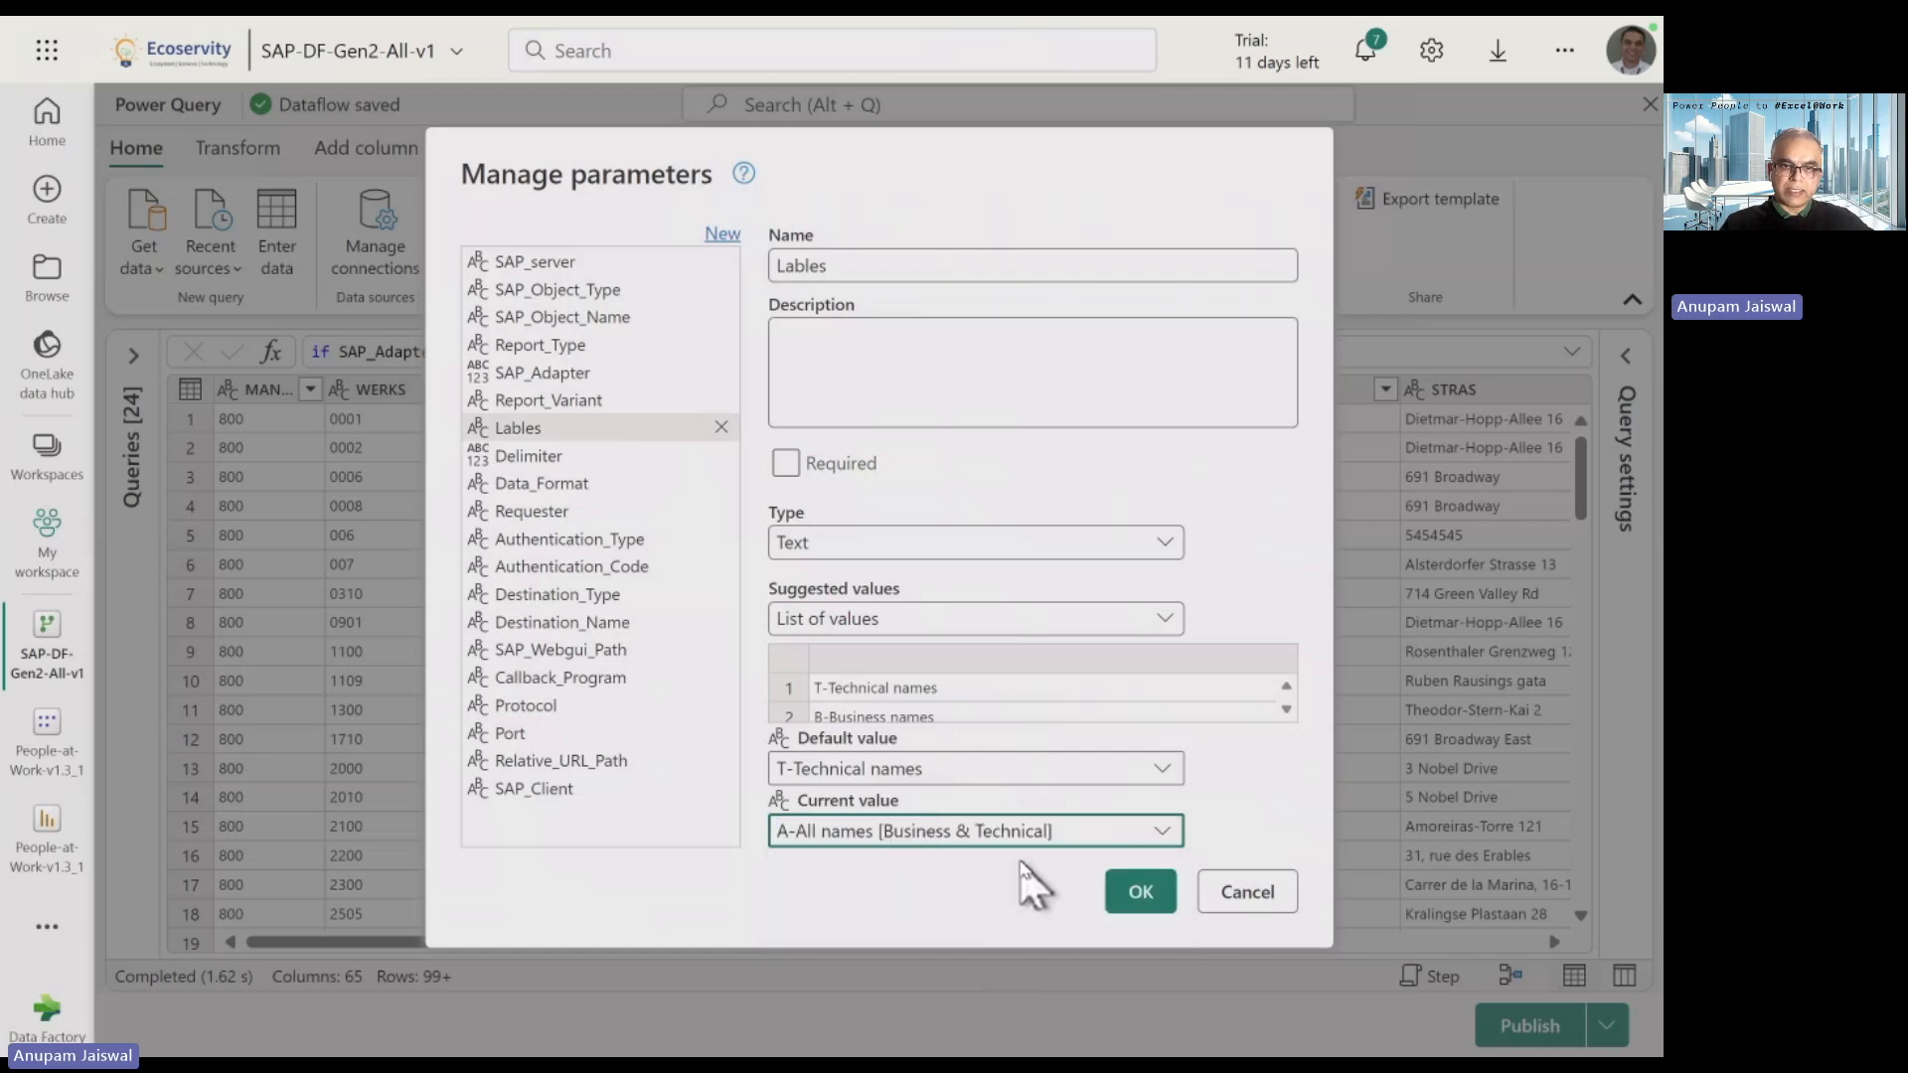
{"action": "left_click", "coordinate": [1140, 898]}
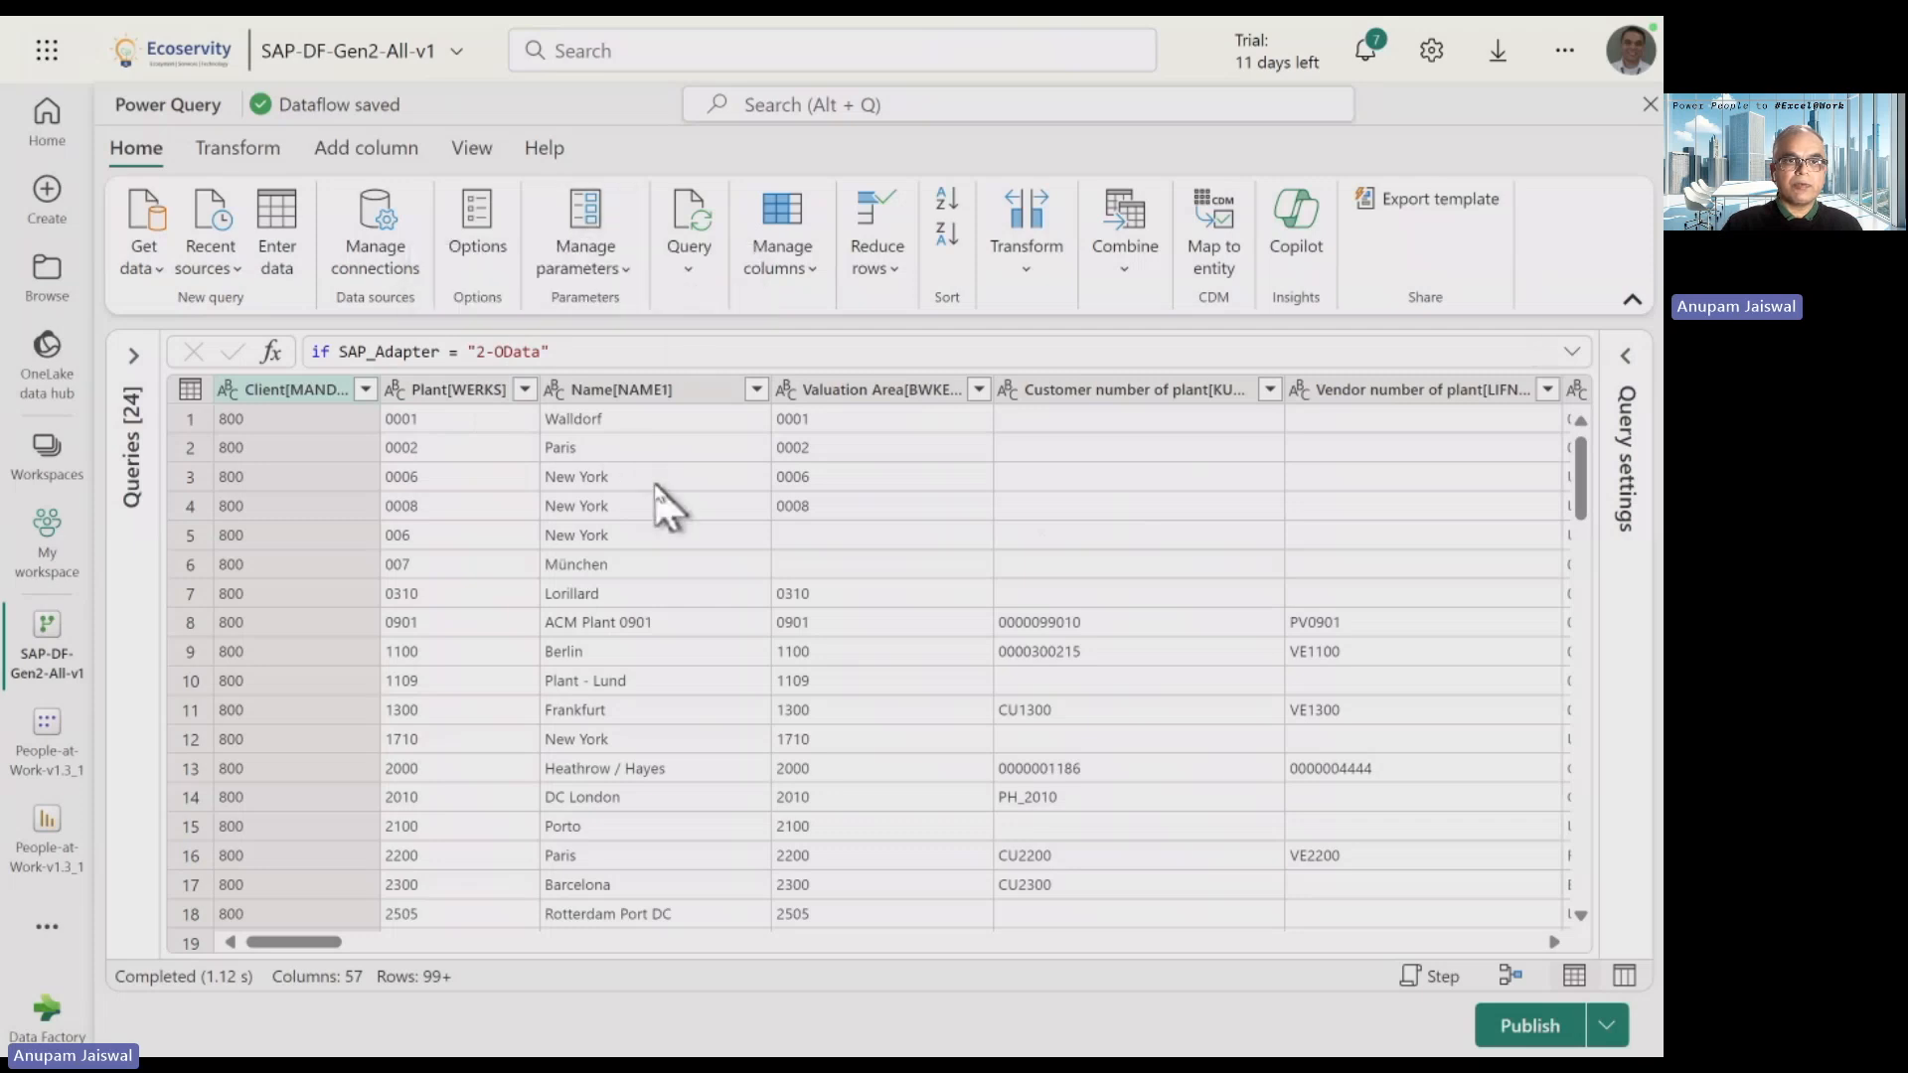
{"action": "left_click", "coordinate": [593, 237]}
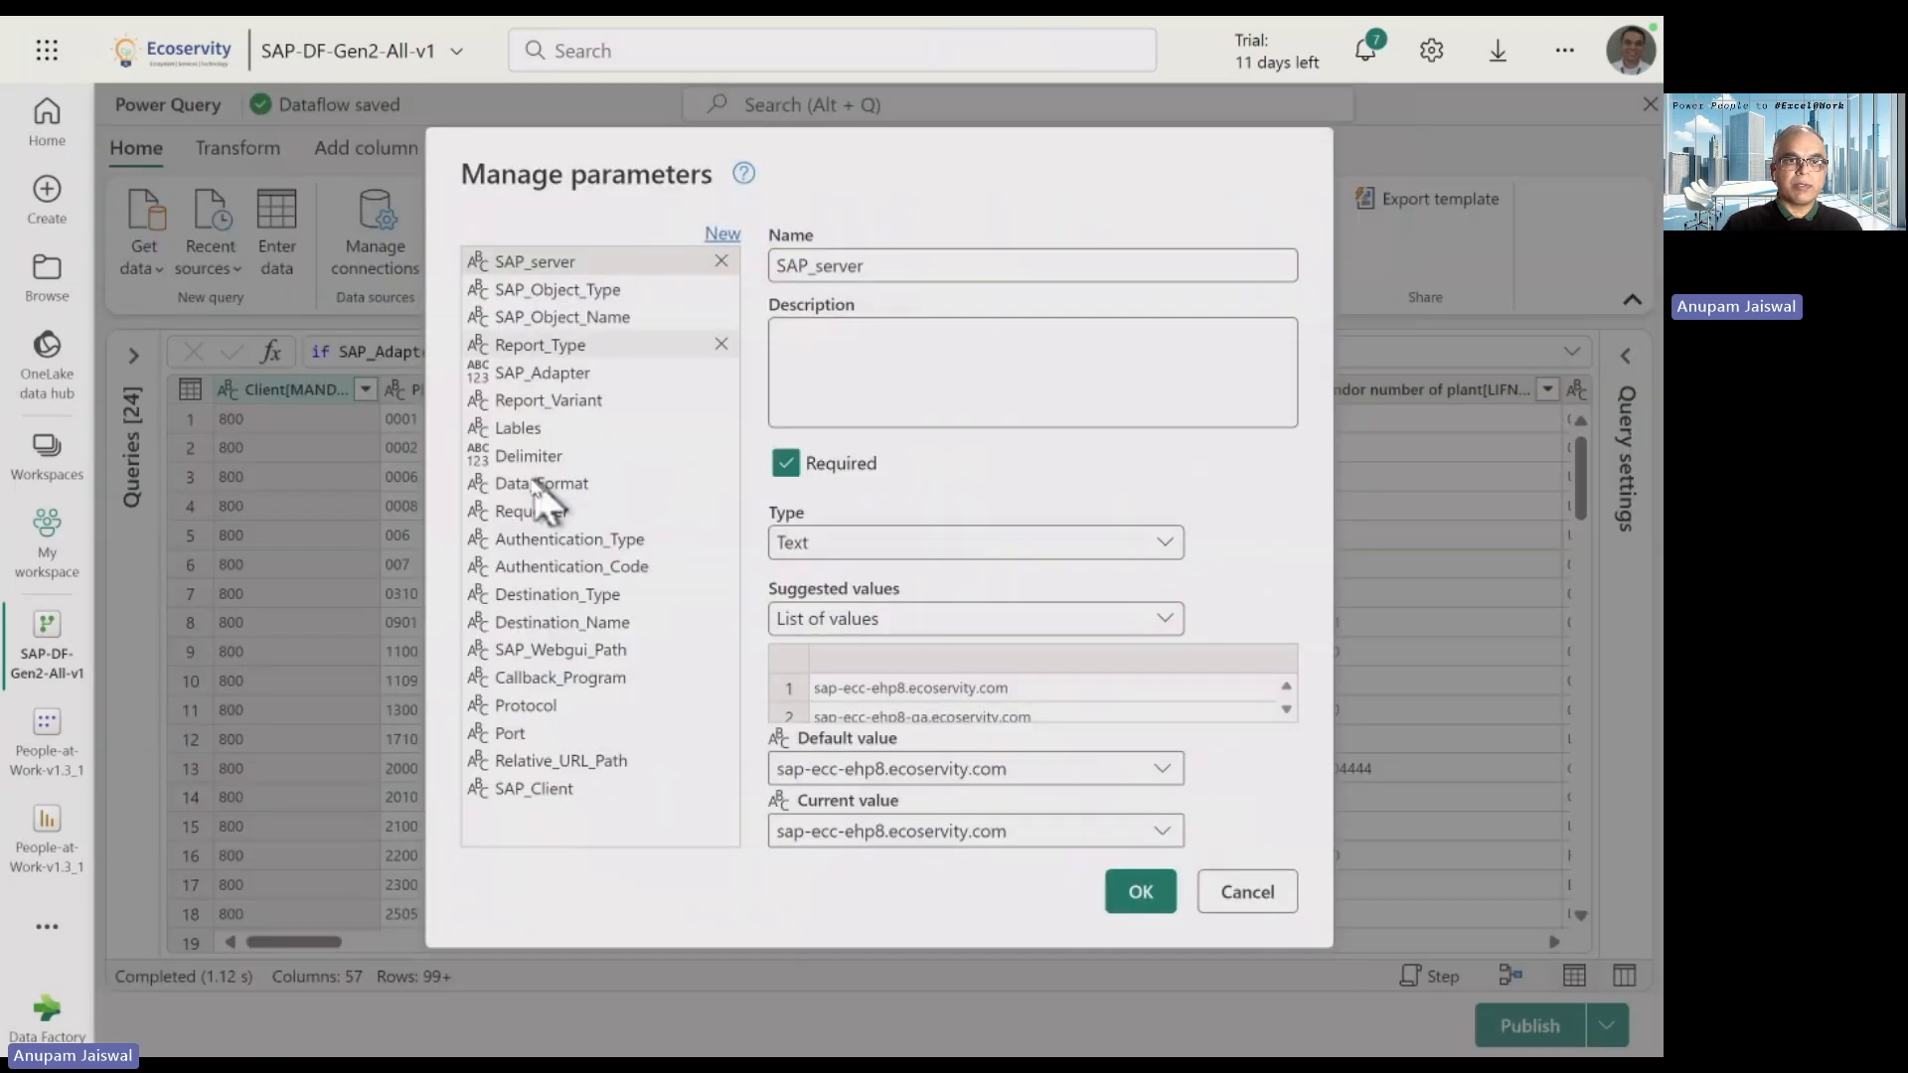
{"action": "left_click", "coordinate": [537, 430]}
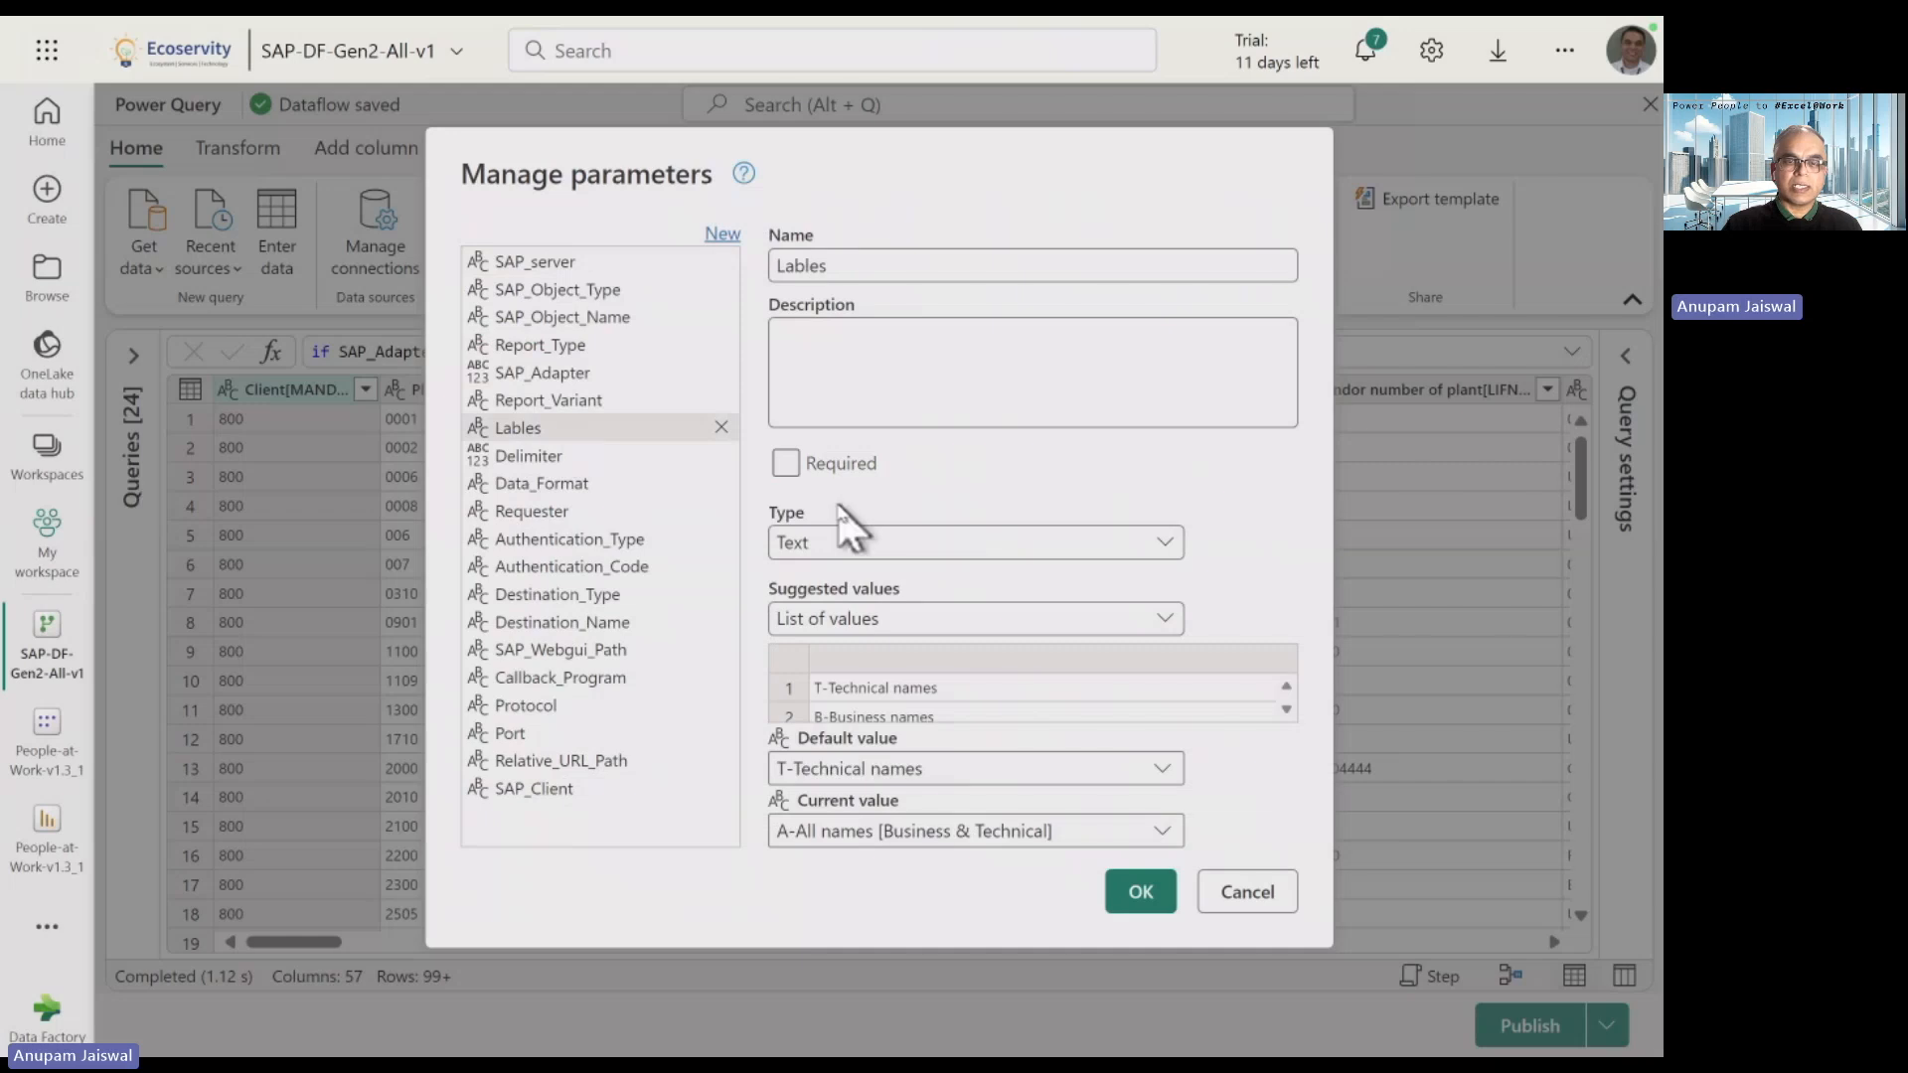
{"action": "left_click", "coordinate": [1159, 834]}
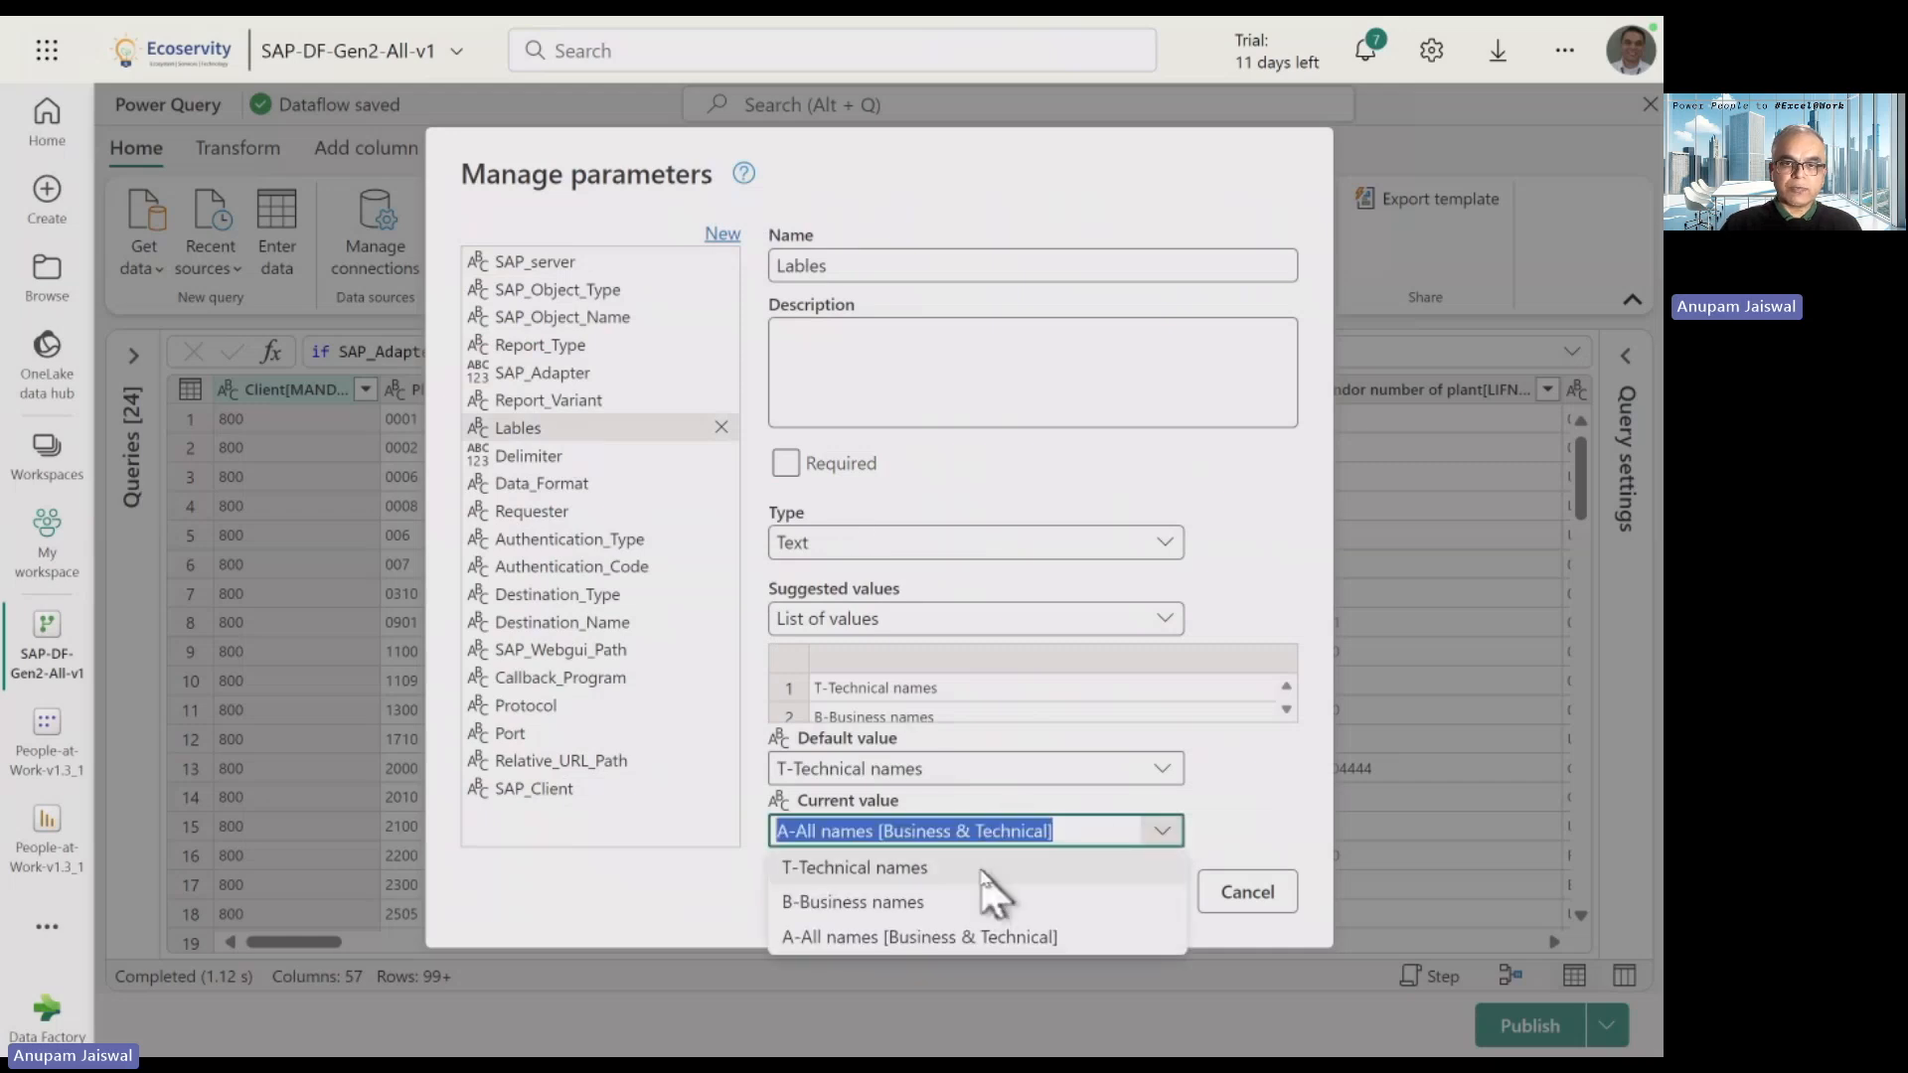
{"action": "left_click", "coordinate": [982, 870]}
{"action": "left_click", "coordinate": [1245, 894]}
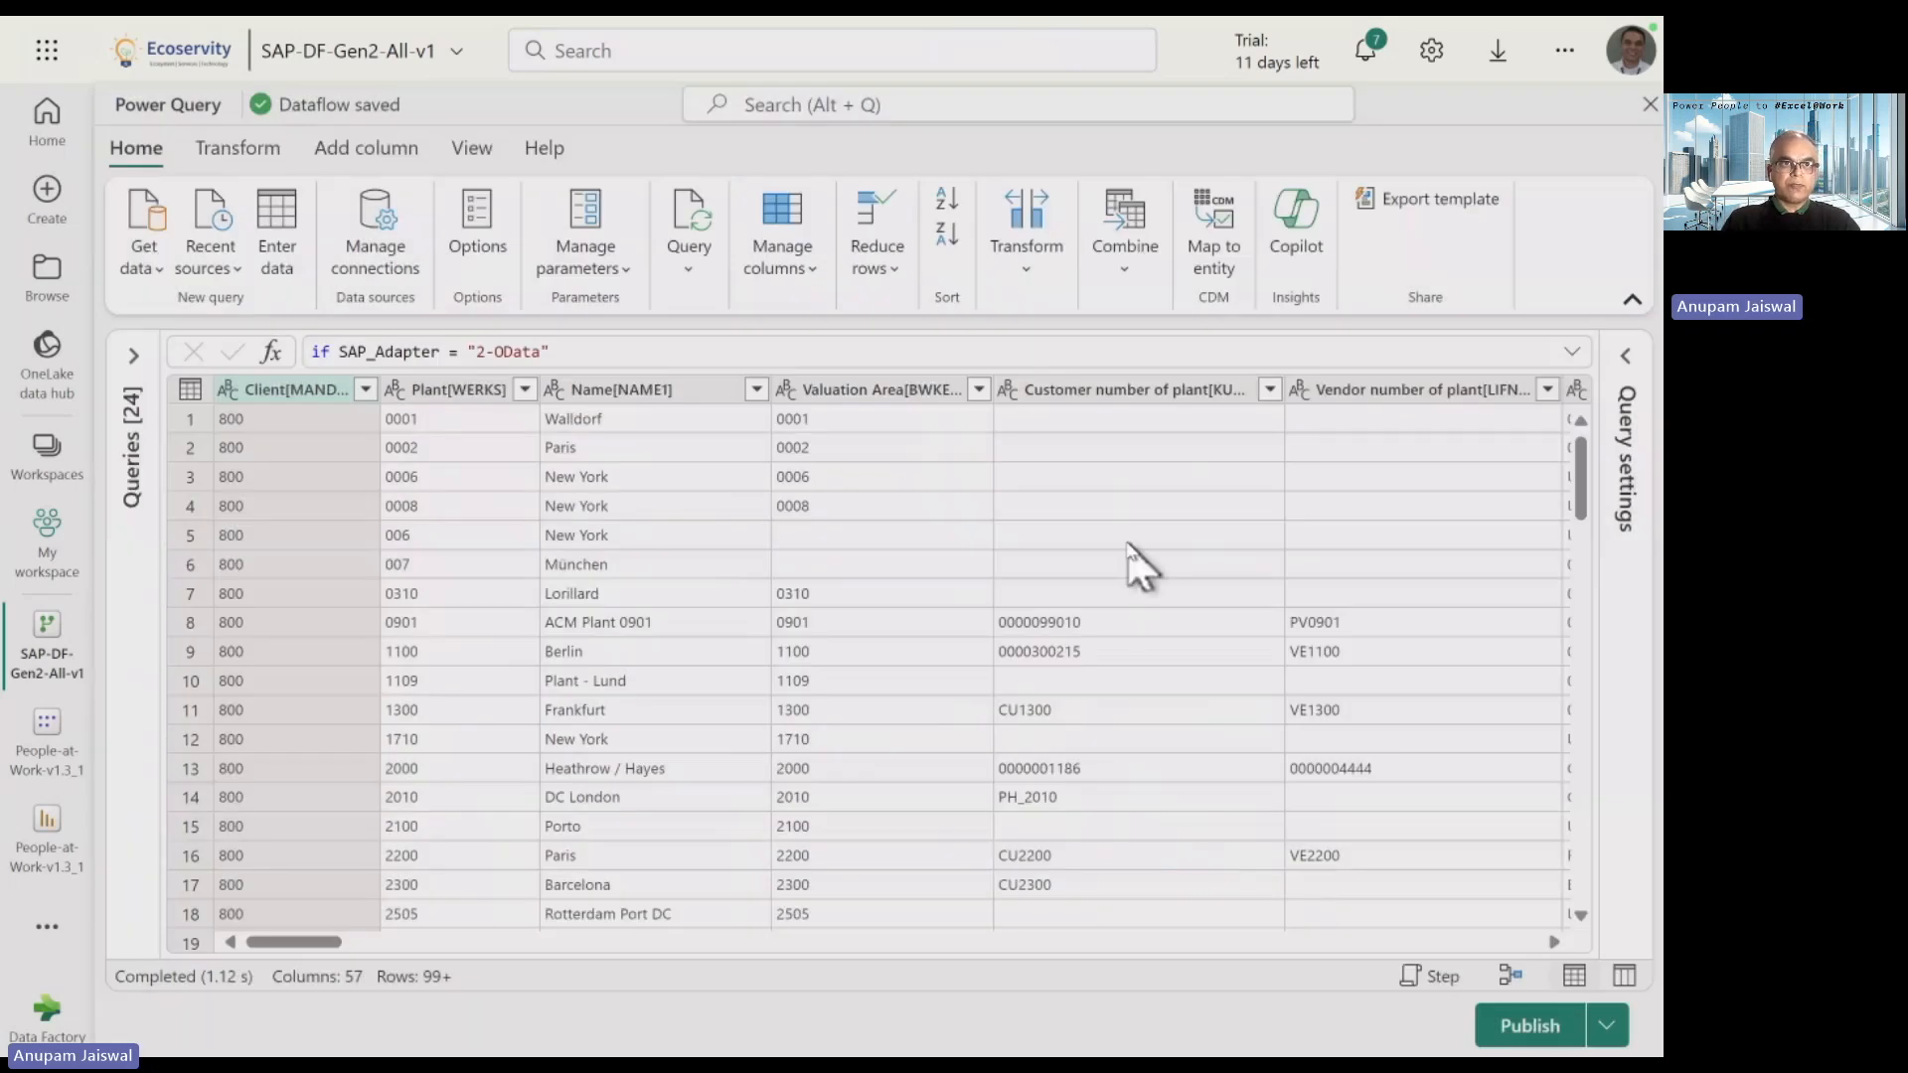
- Switch to the SAP-ECC ABAP Editor and execute the program RM07DOCS, the Material Document List
{"action": "key", "text": "alt+Tab"}
{"action": "left_click", "coordinate": [273, 217]}
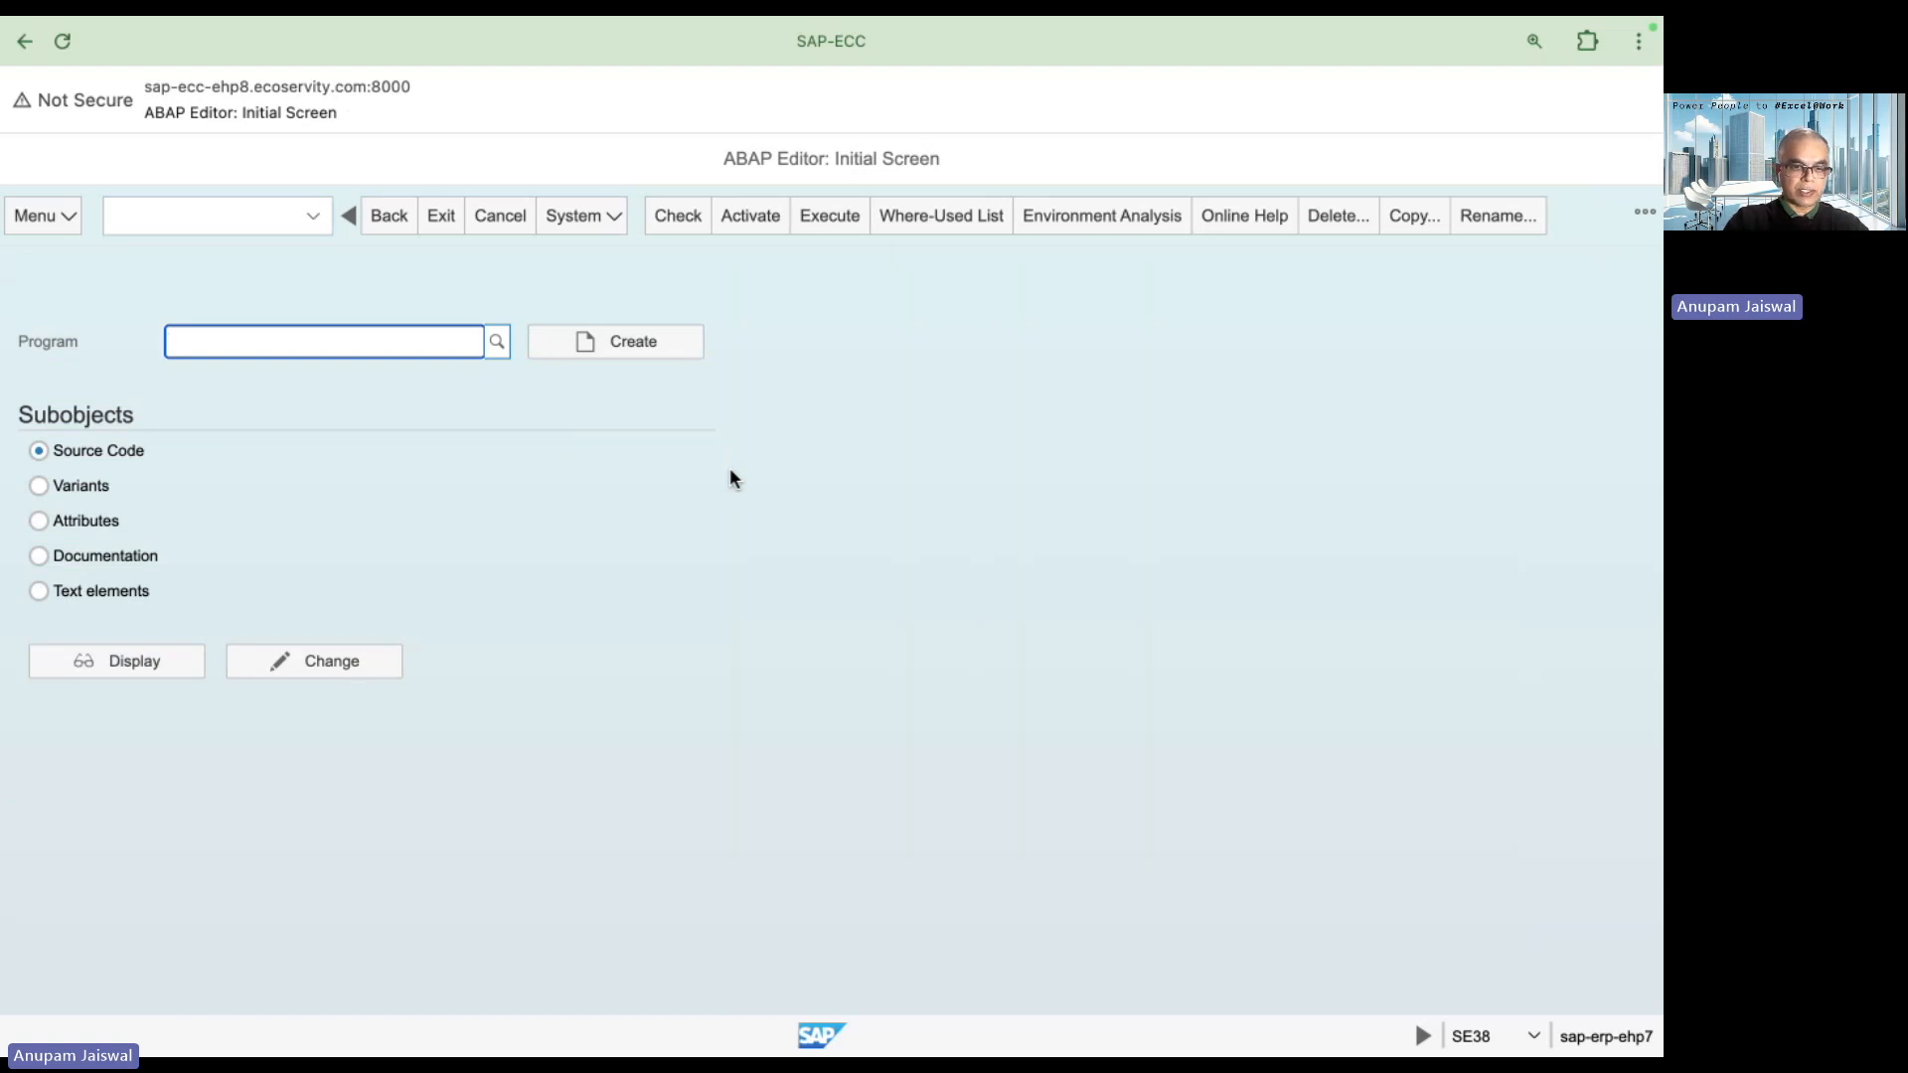
{"action": "type", "text": "docs"}
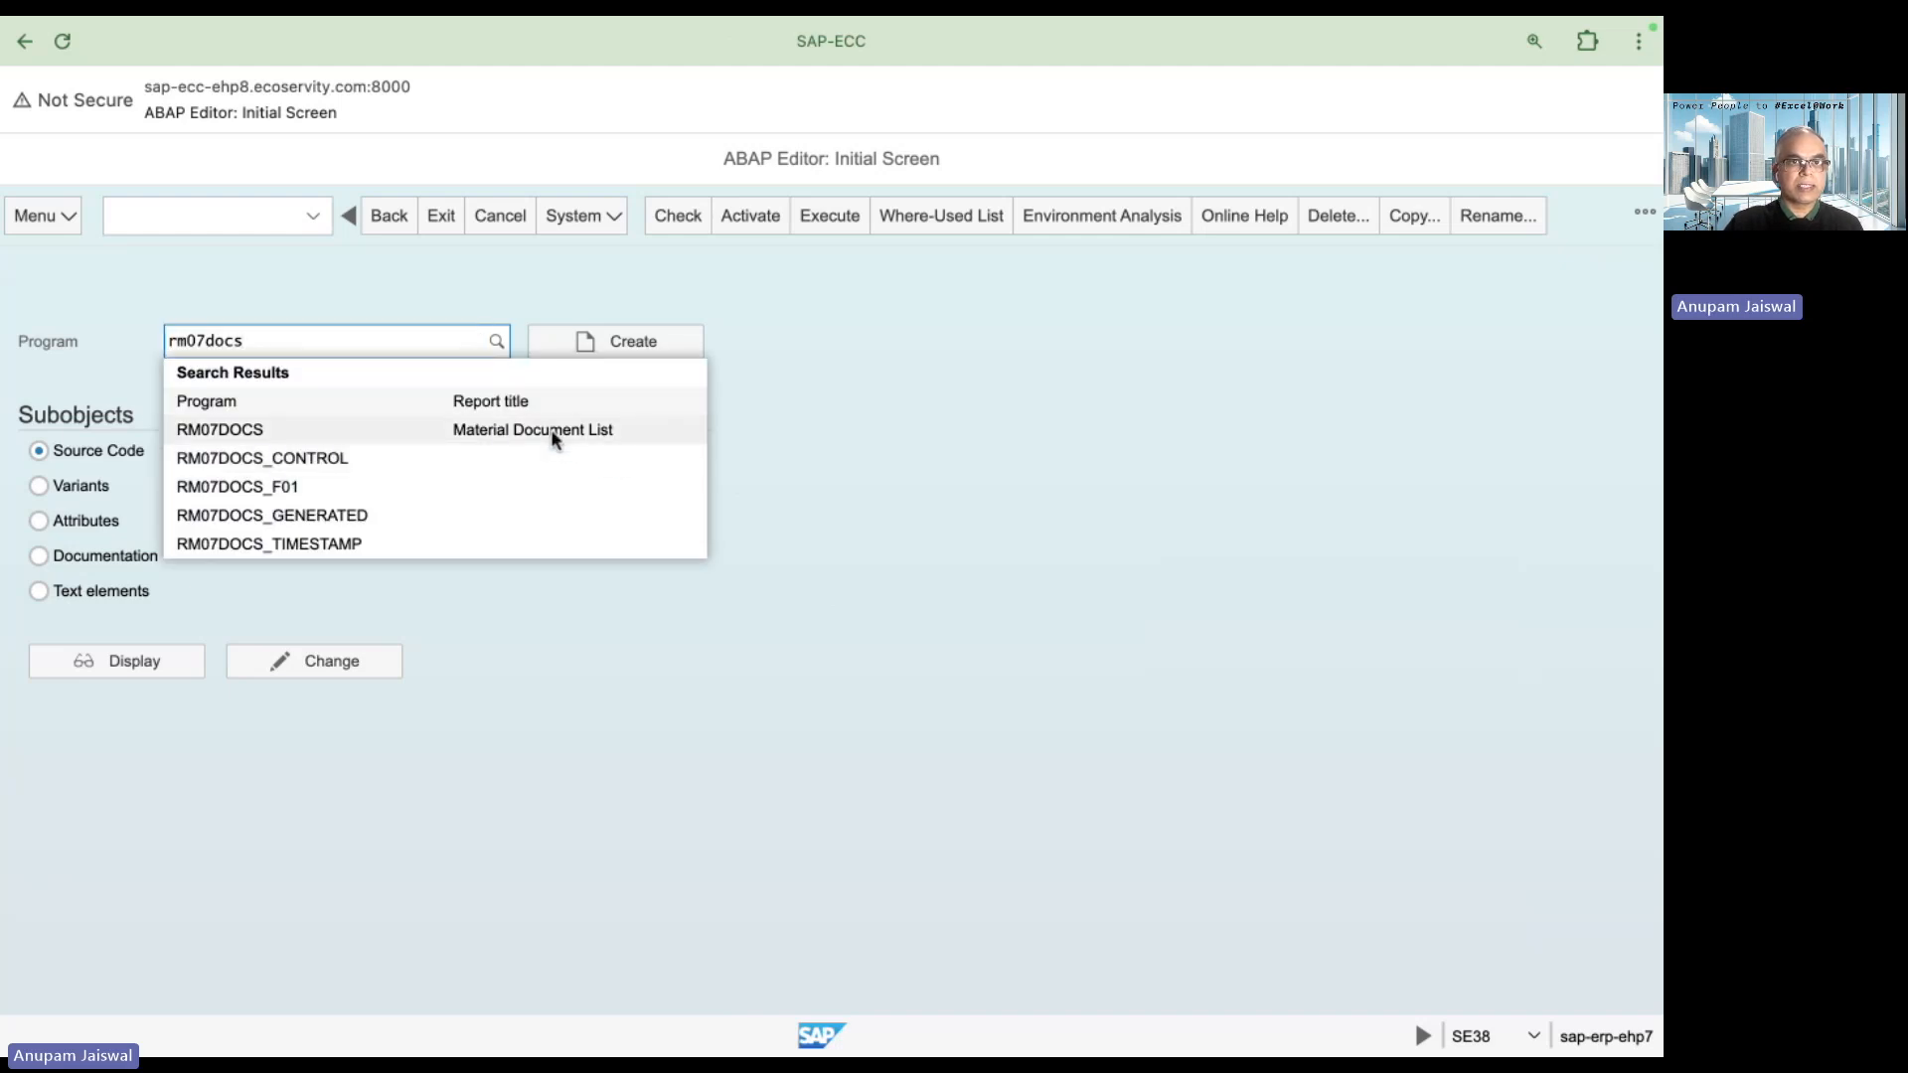
{"action": "left_click", "coordinate": [554, 433]}
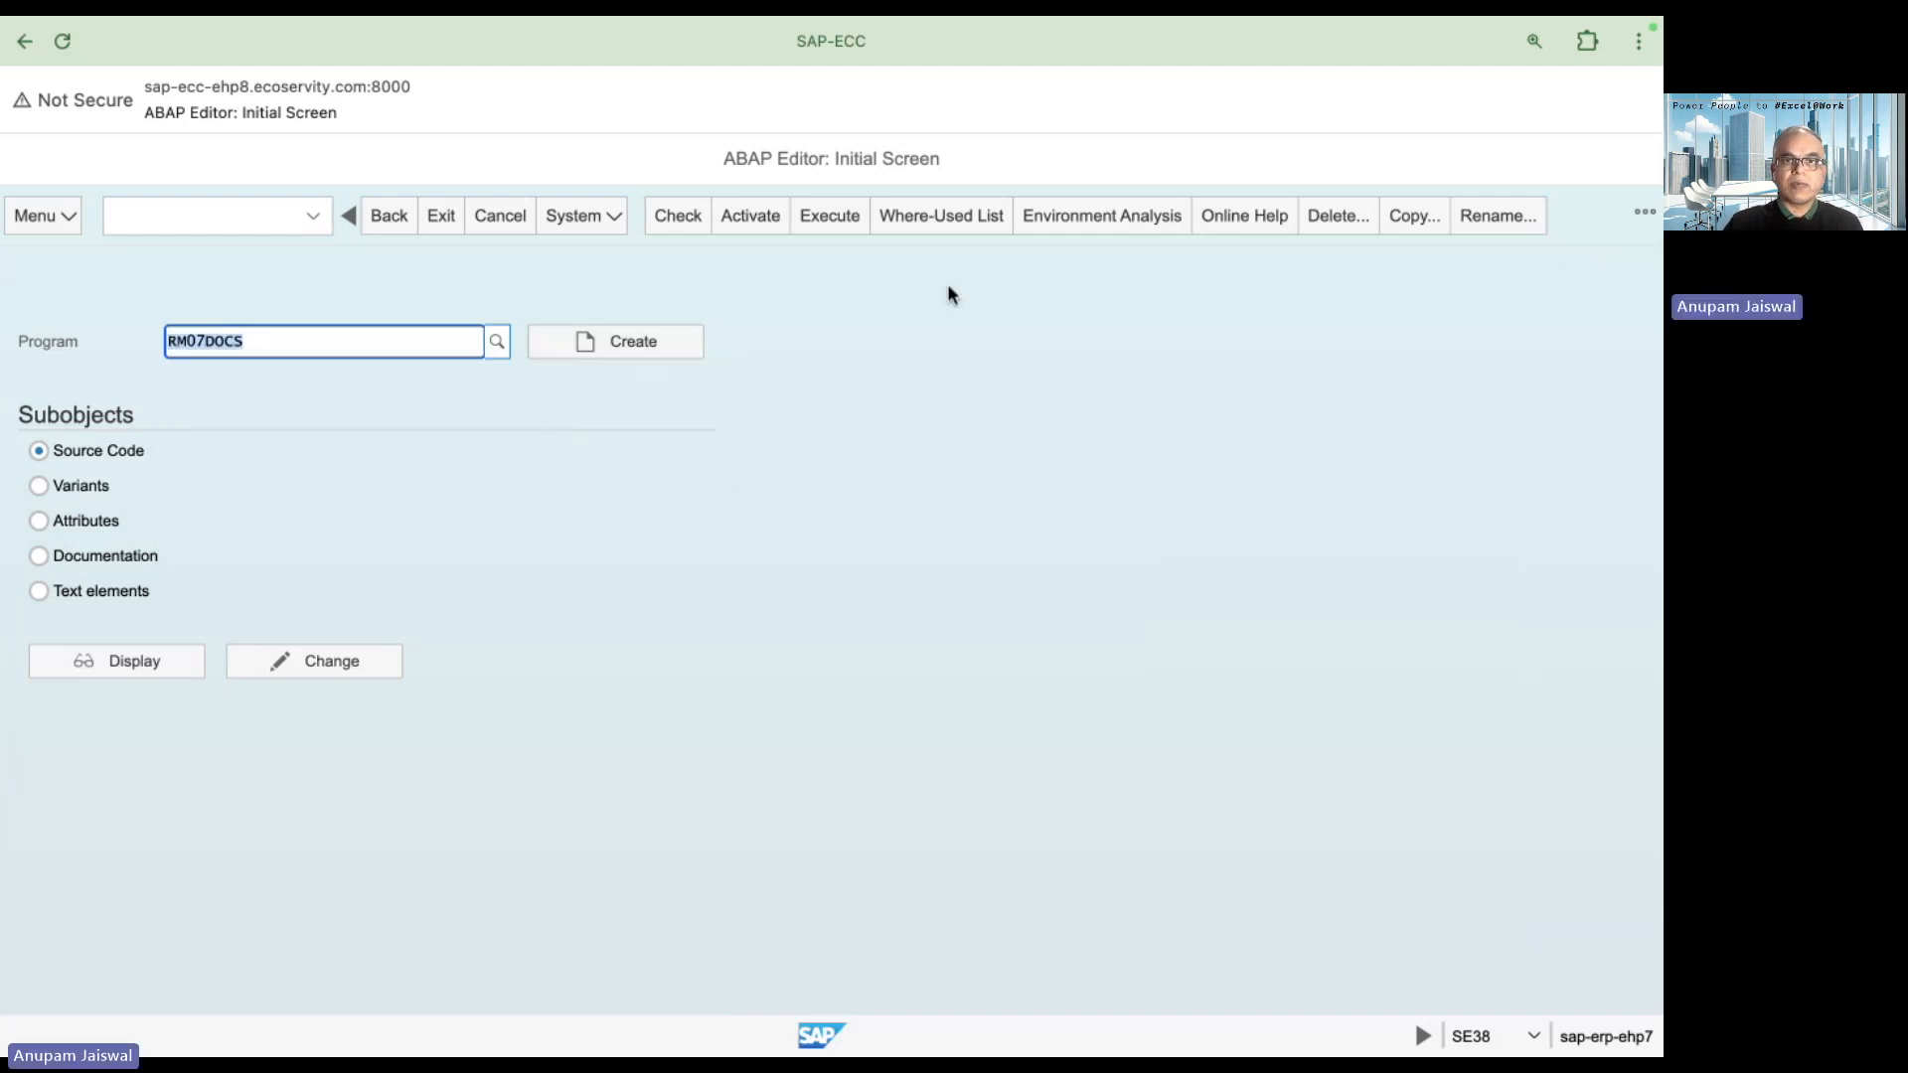
{"action": "left_click", "coordinate": [833, 227]}
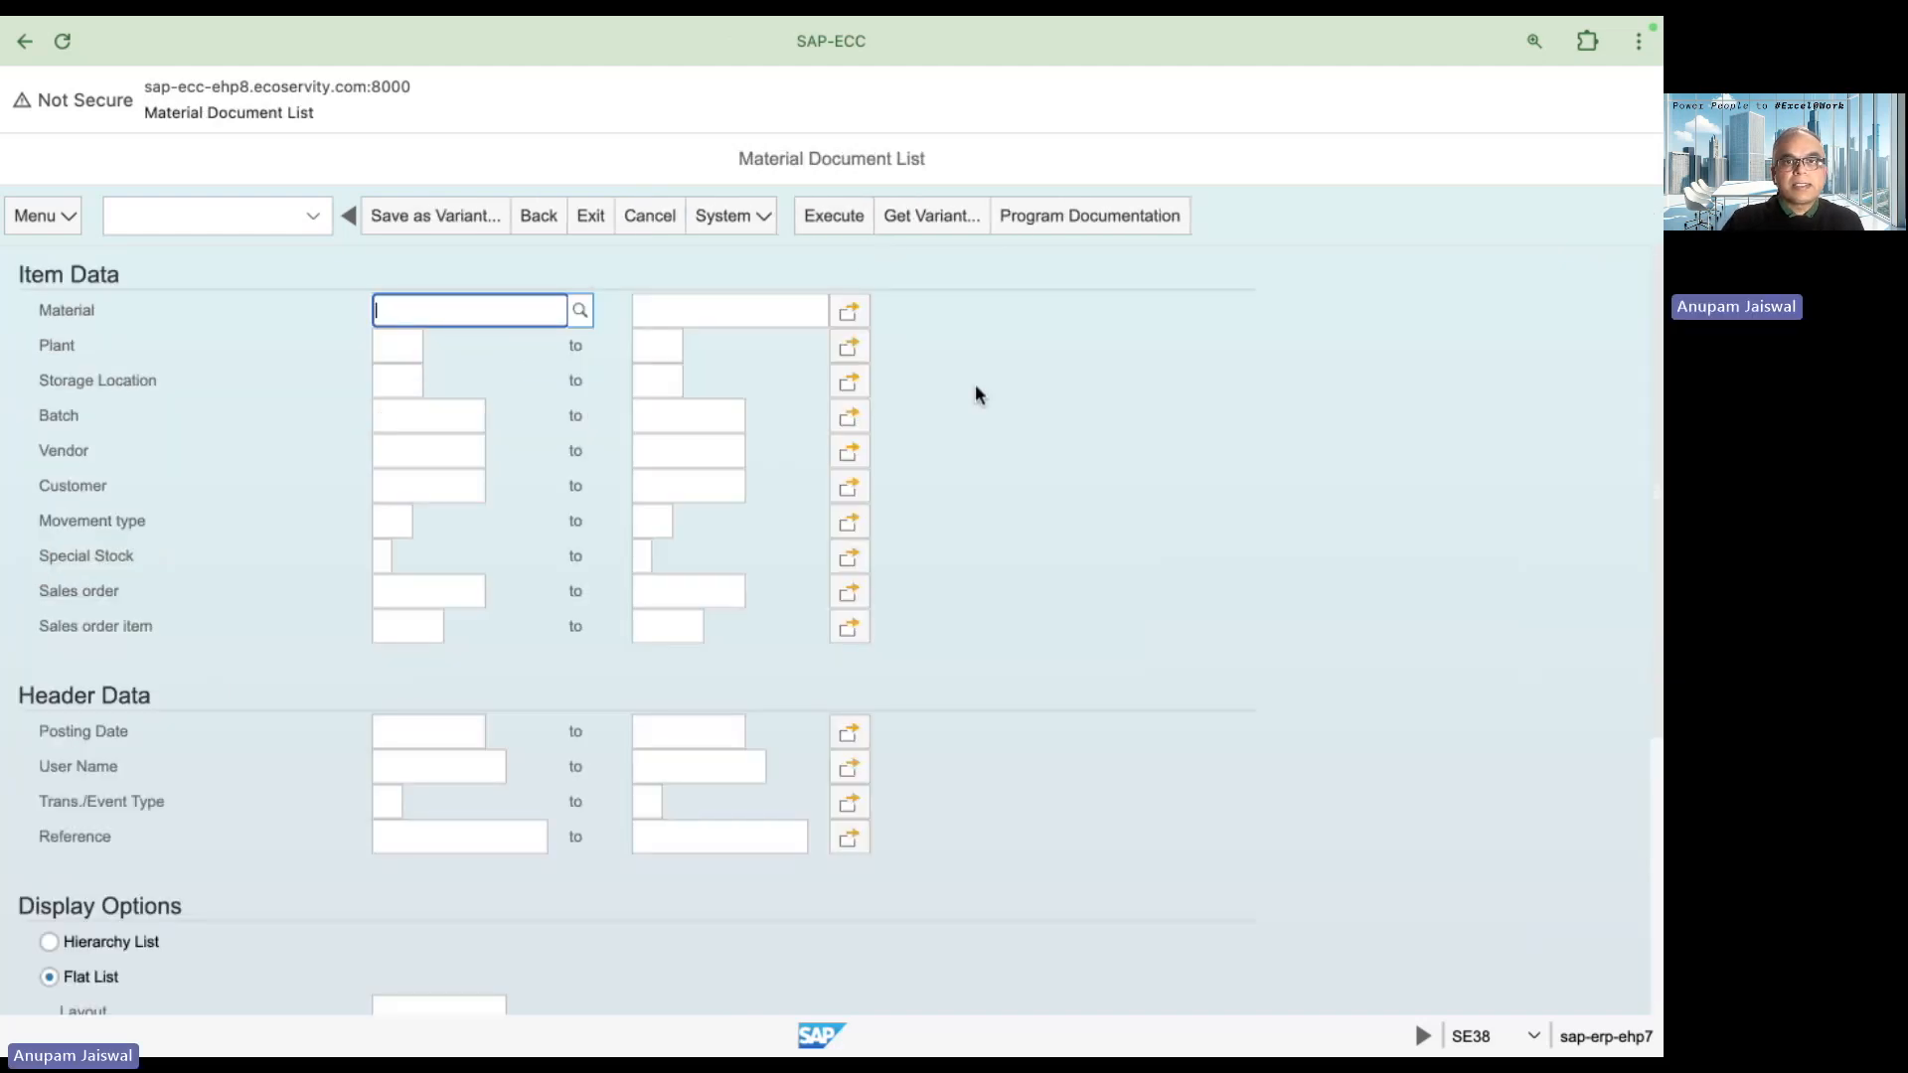
- Load the USB4SAP1 variant into the Material Document List selection and execute the report
{"action": "left_click", "coordinate": [934, 223]}
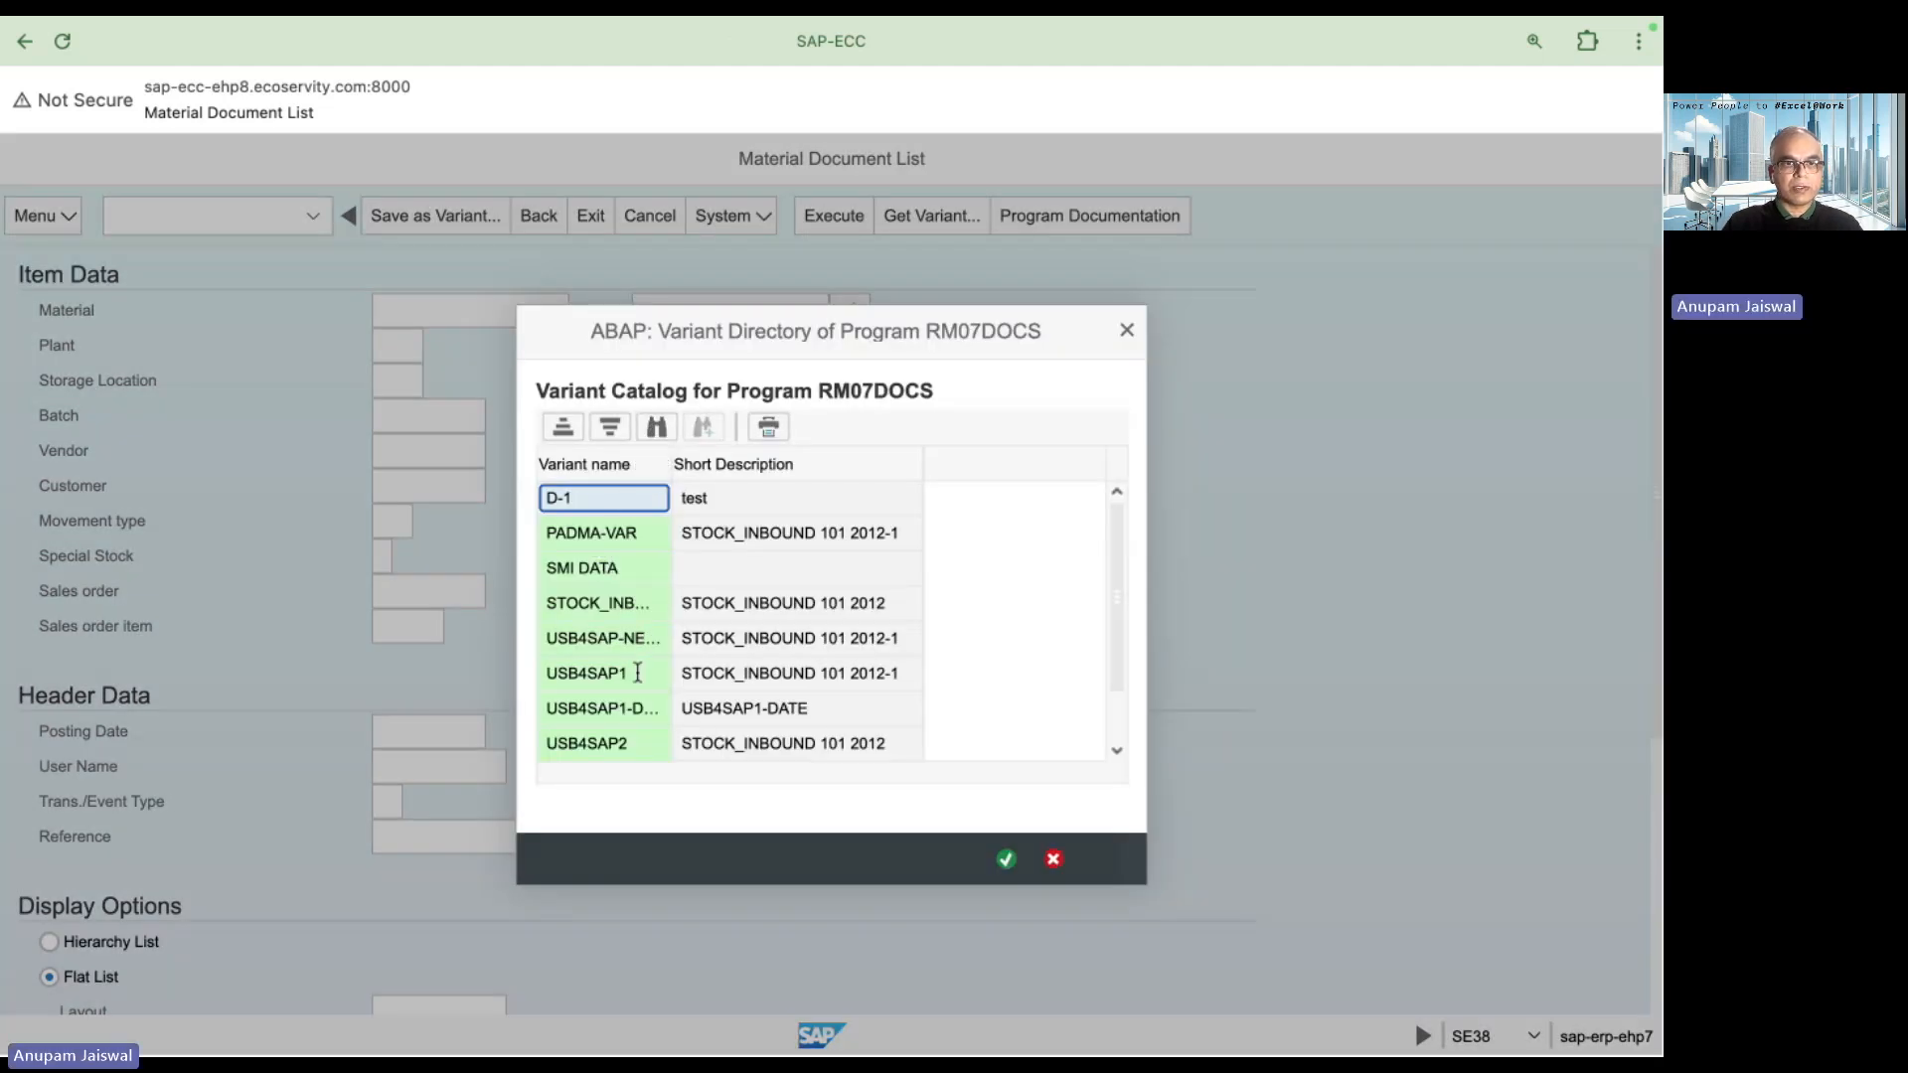
{"action": "double_click", "coordinate": [636, 673]}
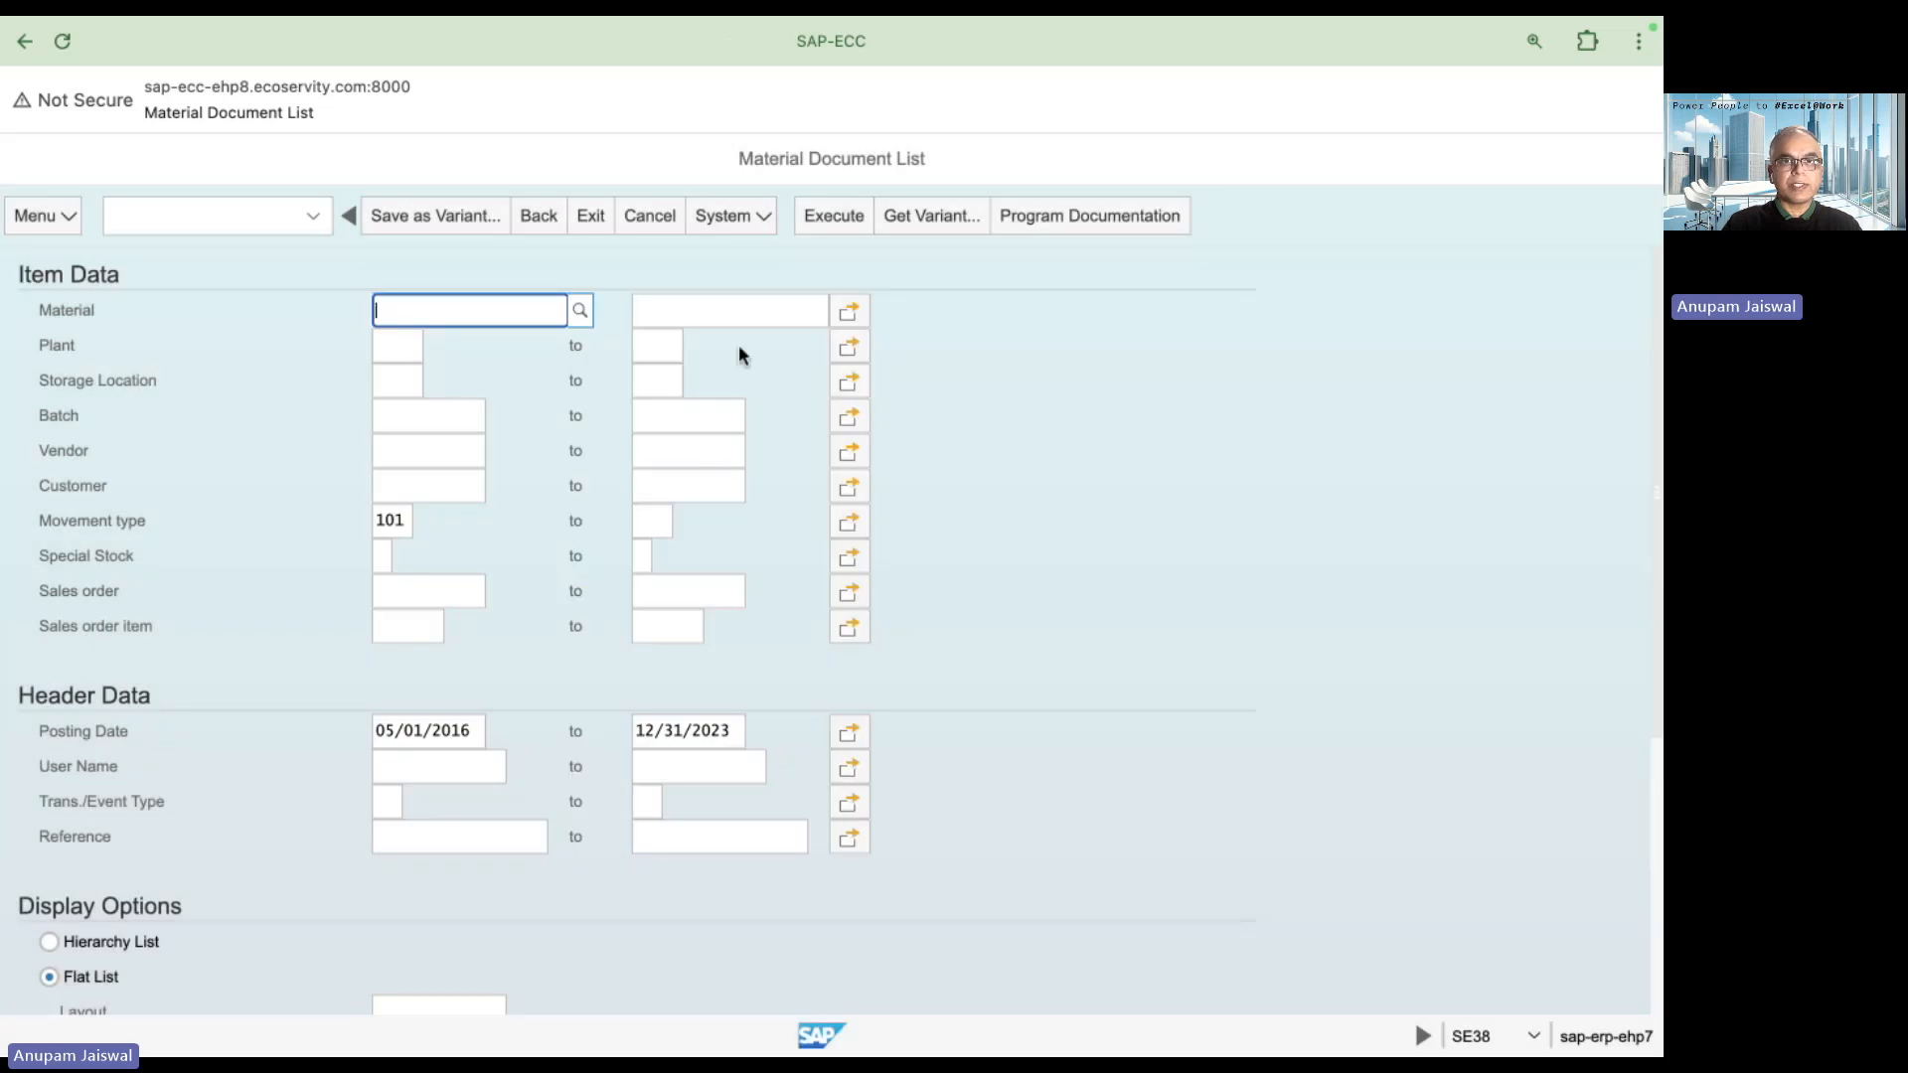
{"action": "left_click", "coordinate": [835, 221]}
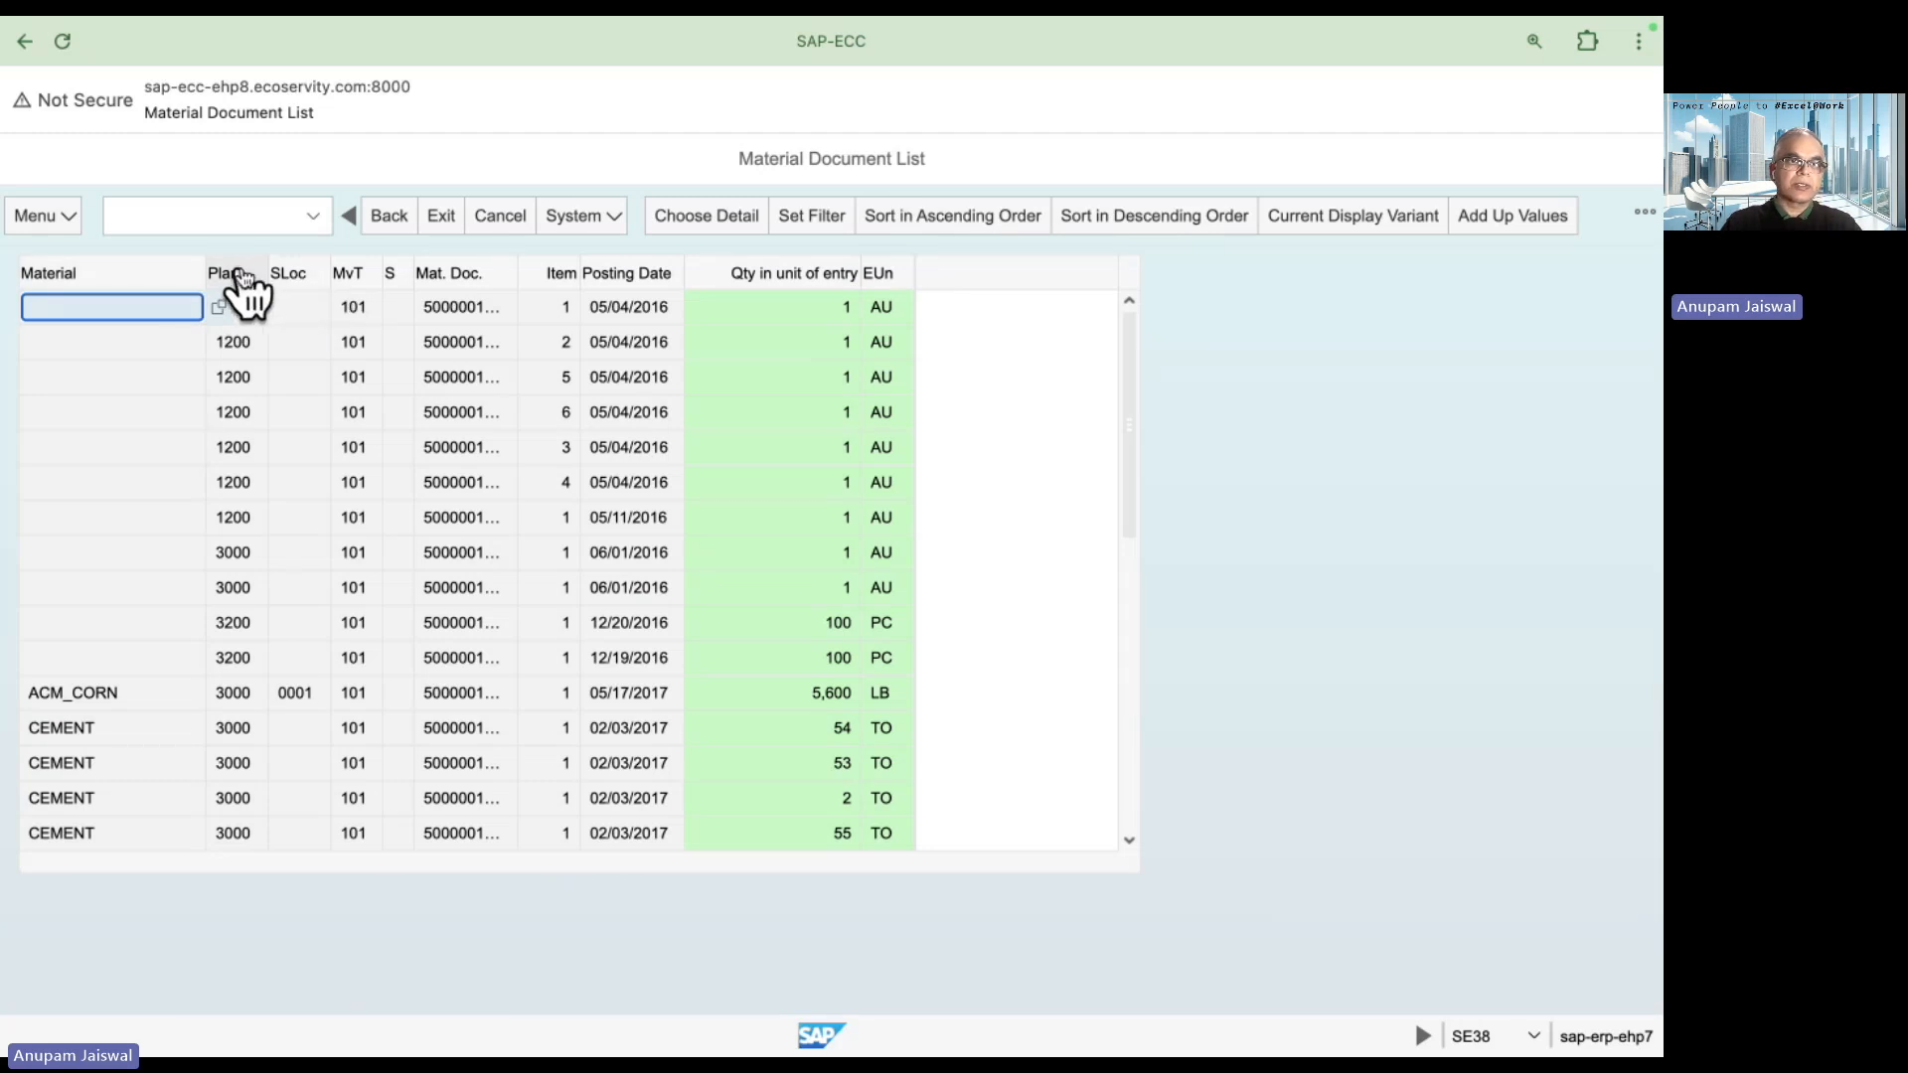
{"action": "left_click", "coordinate": [761, 449]}
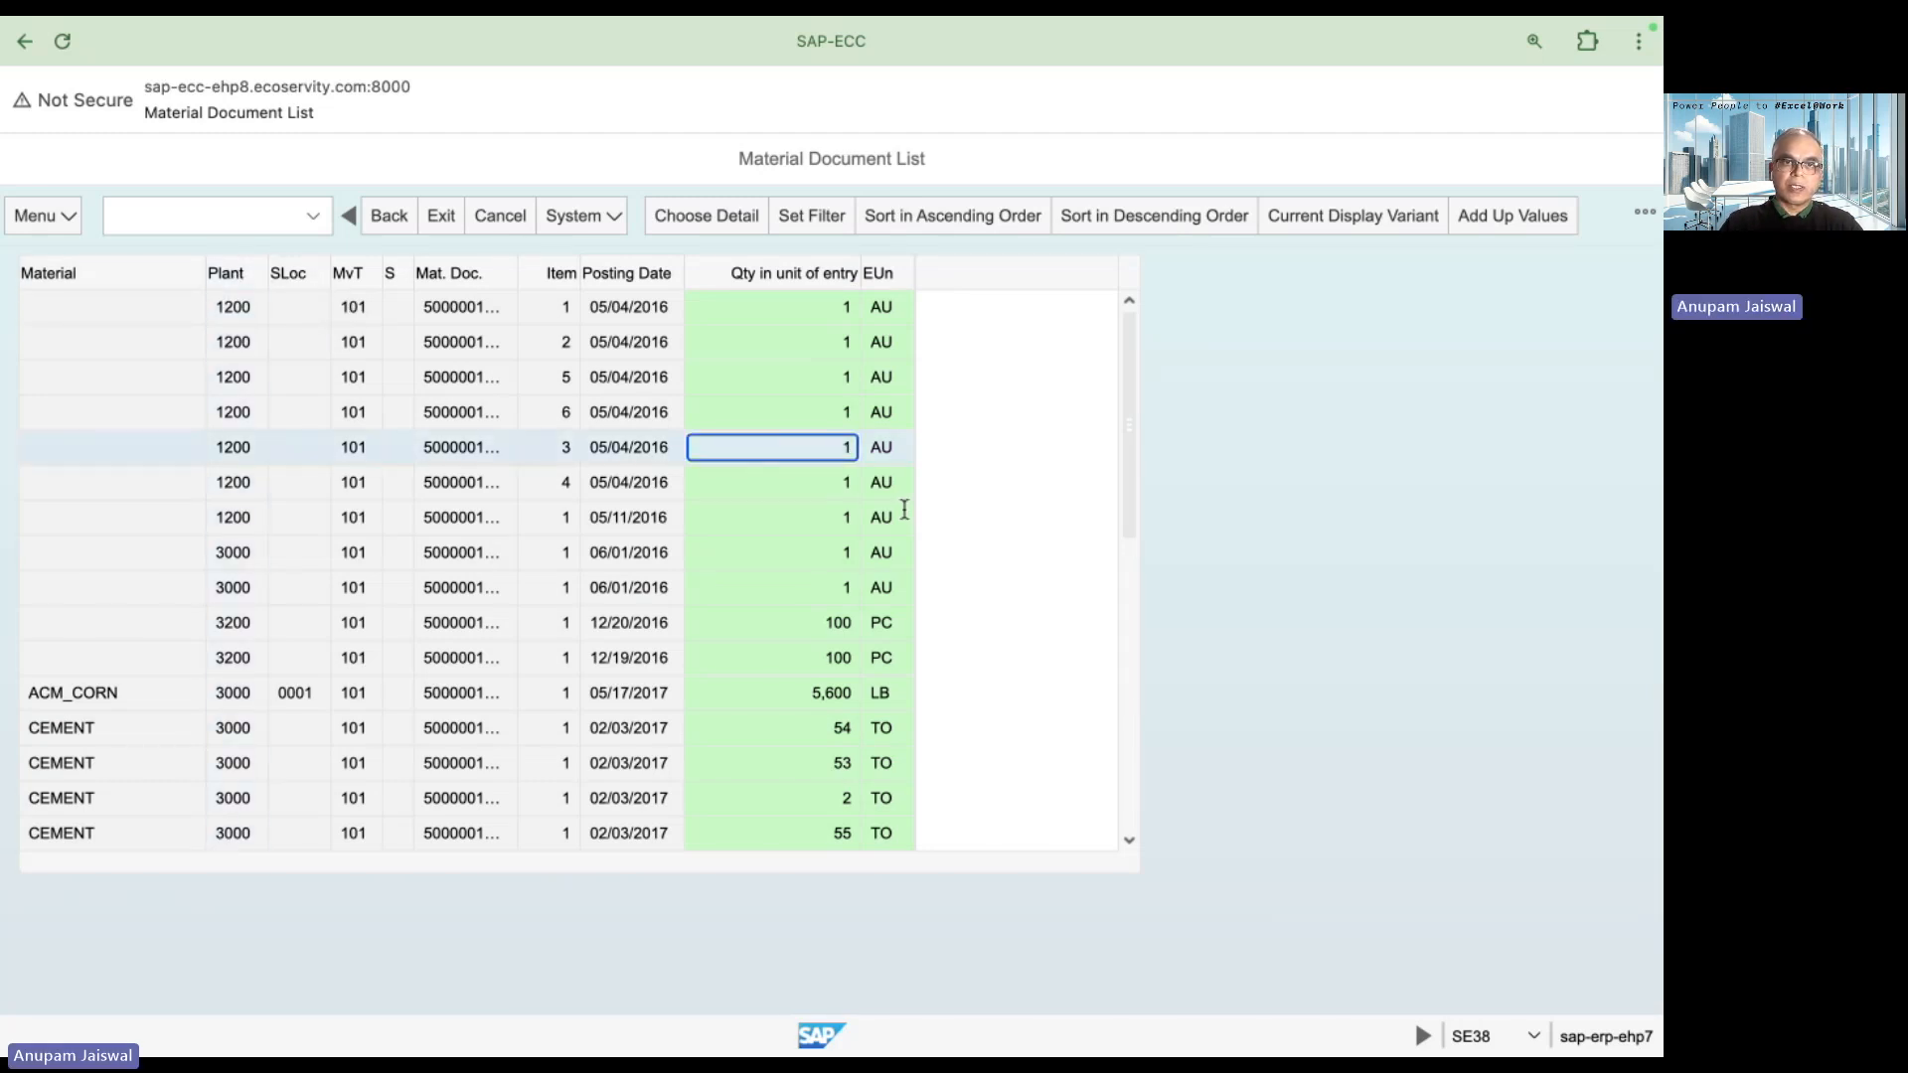
- Return to the SAP-DF-Gen2-All-v1 dataflow and set the current value of the SAP_Object_Type parameter to R-Report
{"action": "key", "text": "super+Tab"}
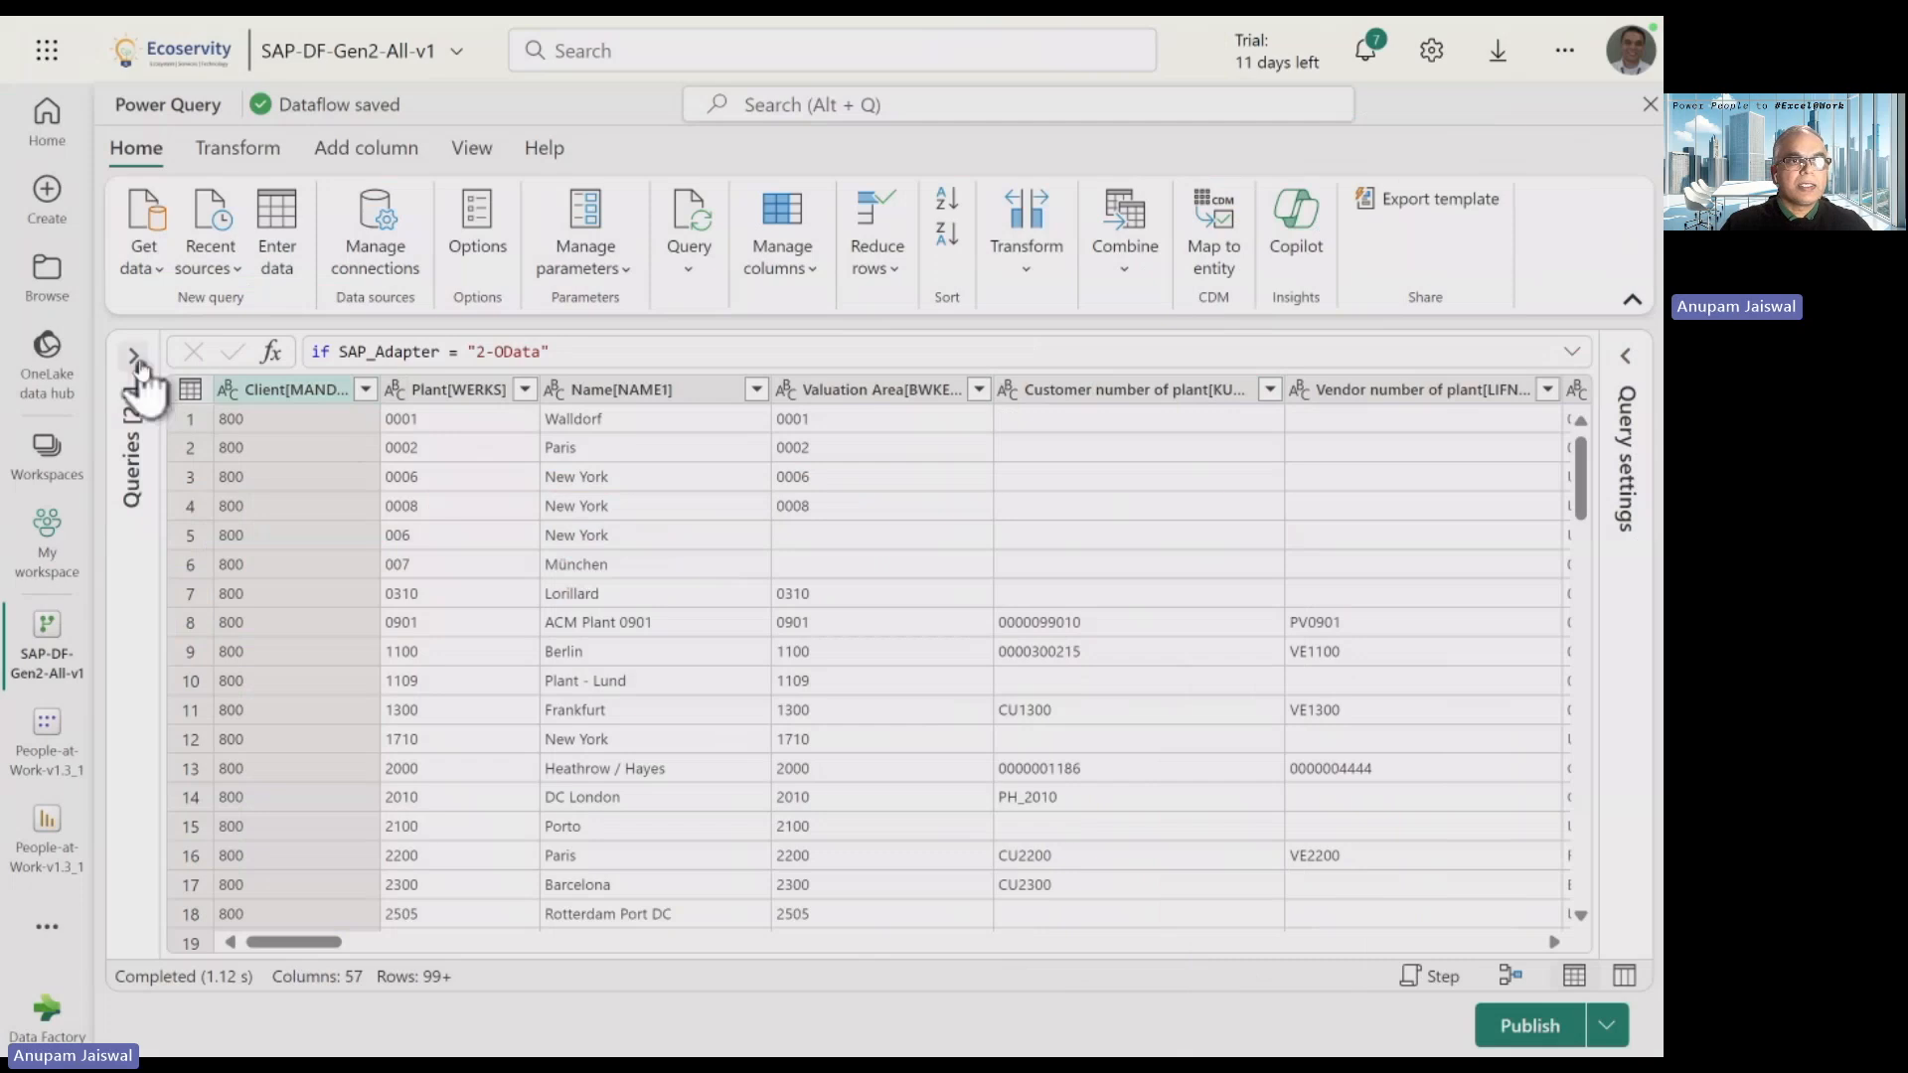
{"action": "left_click", "coordinate": [587, 234]}
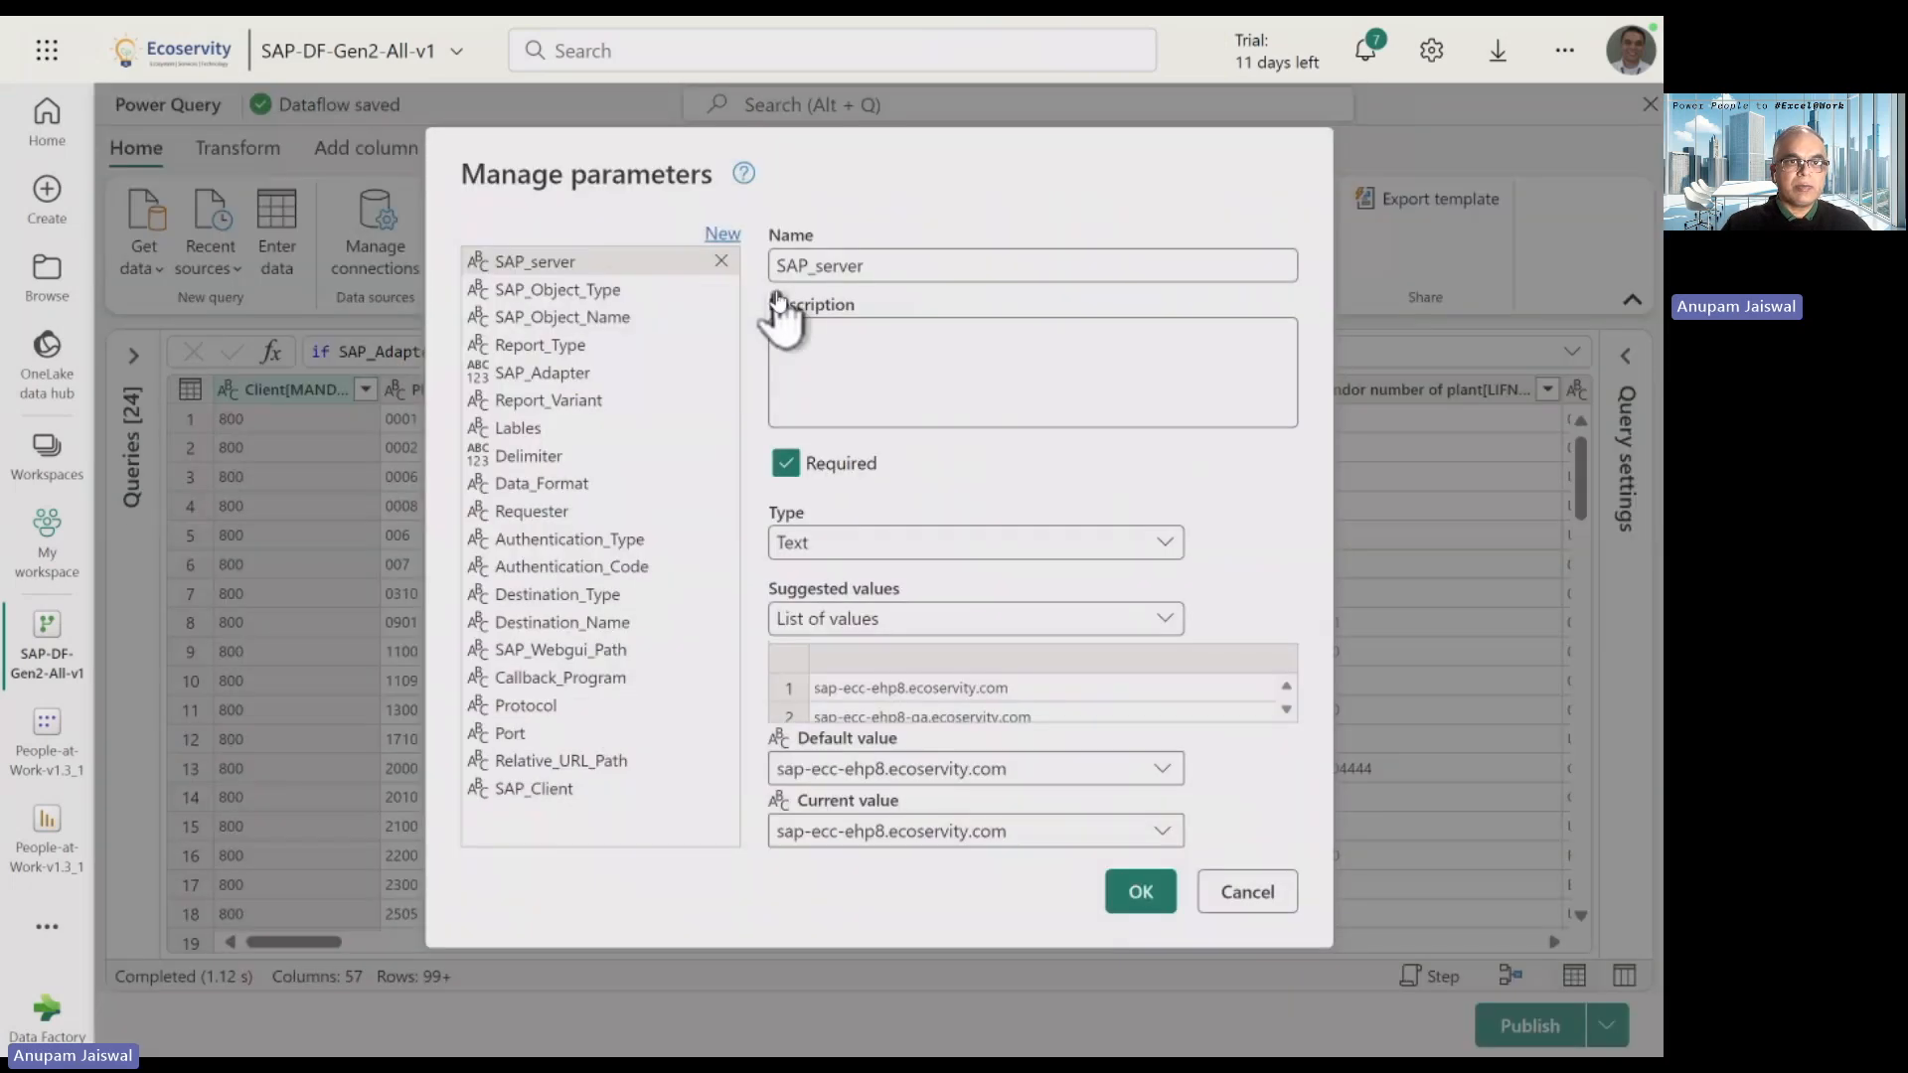
{"action": "left_click", "coordinate": [636, 290]}
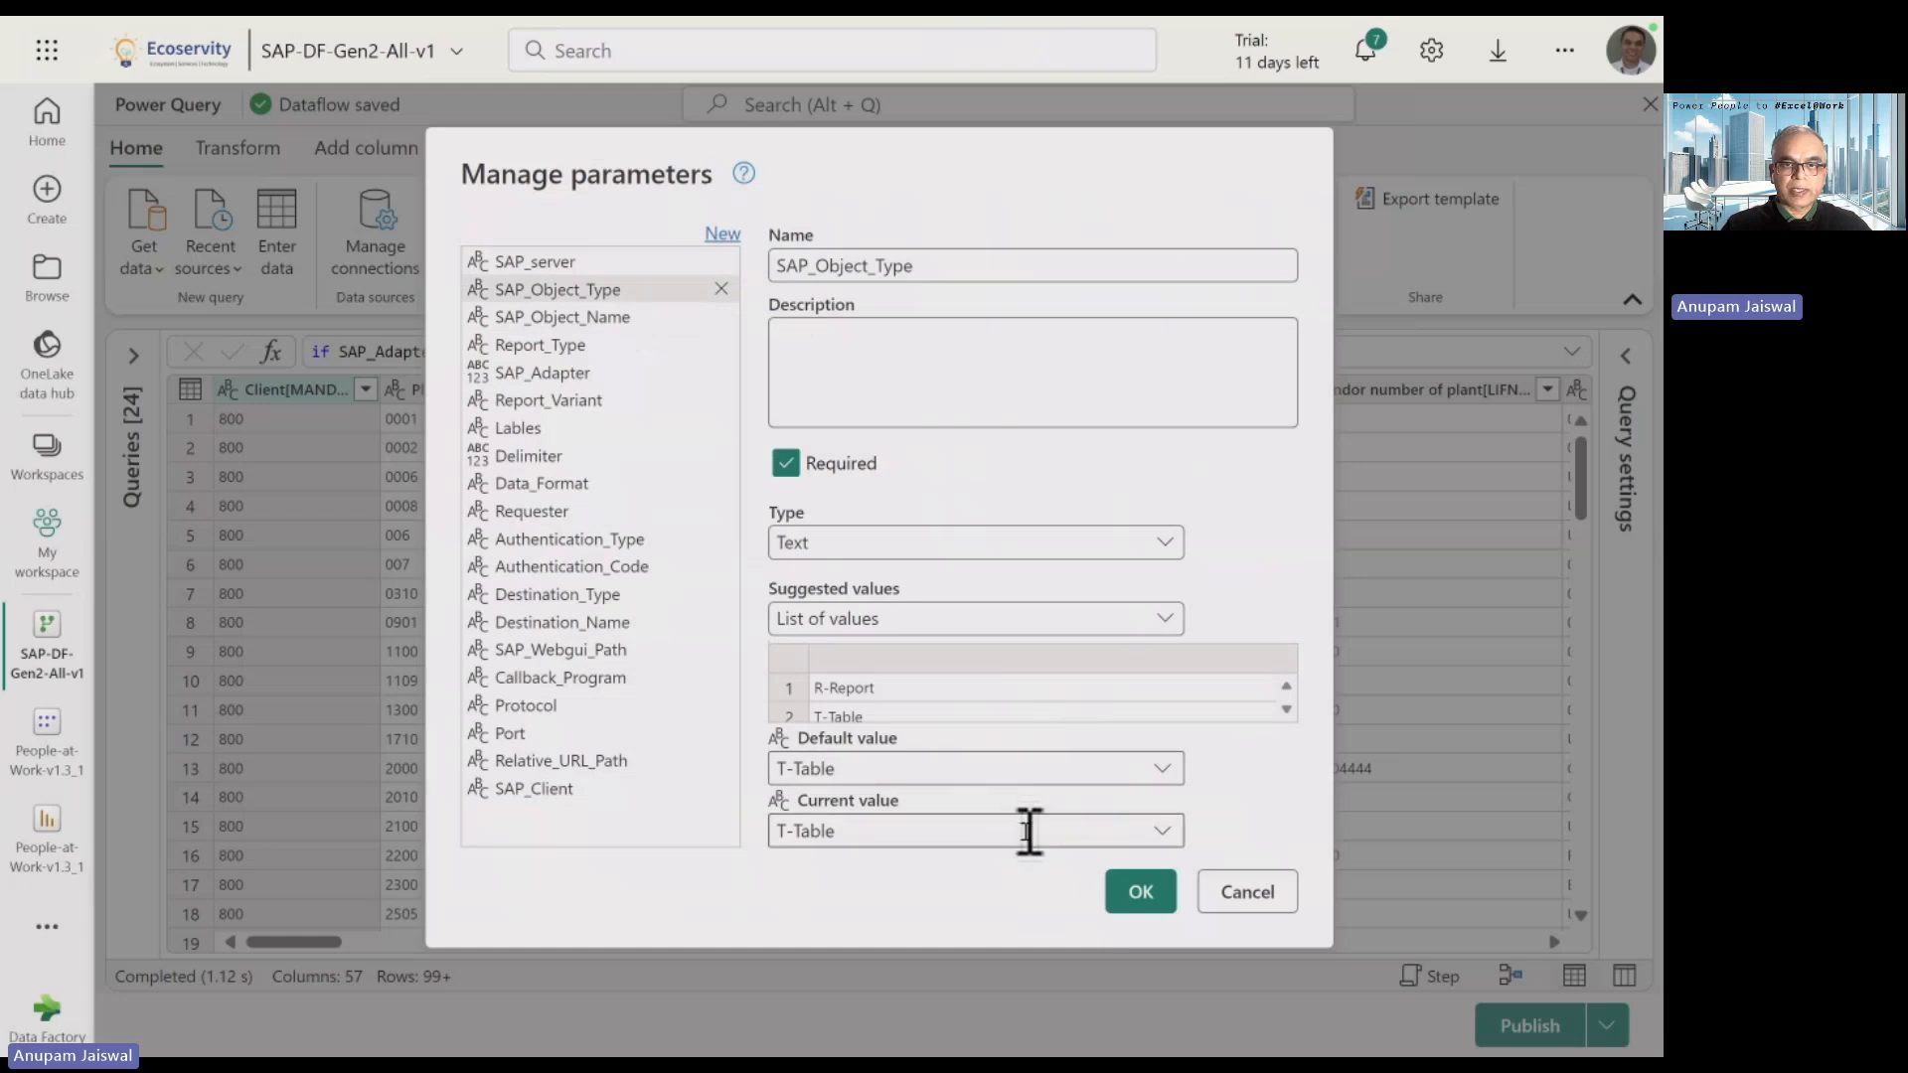
{"action": "left_click", "coordinate": [1163, 837]}
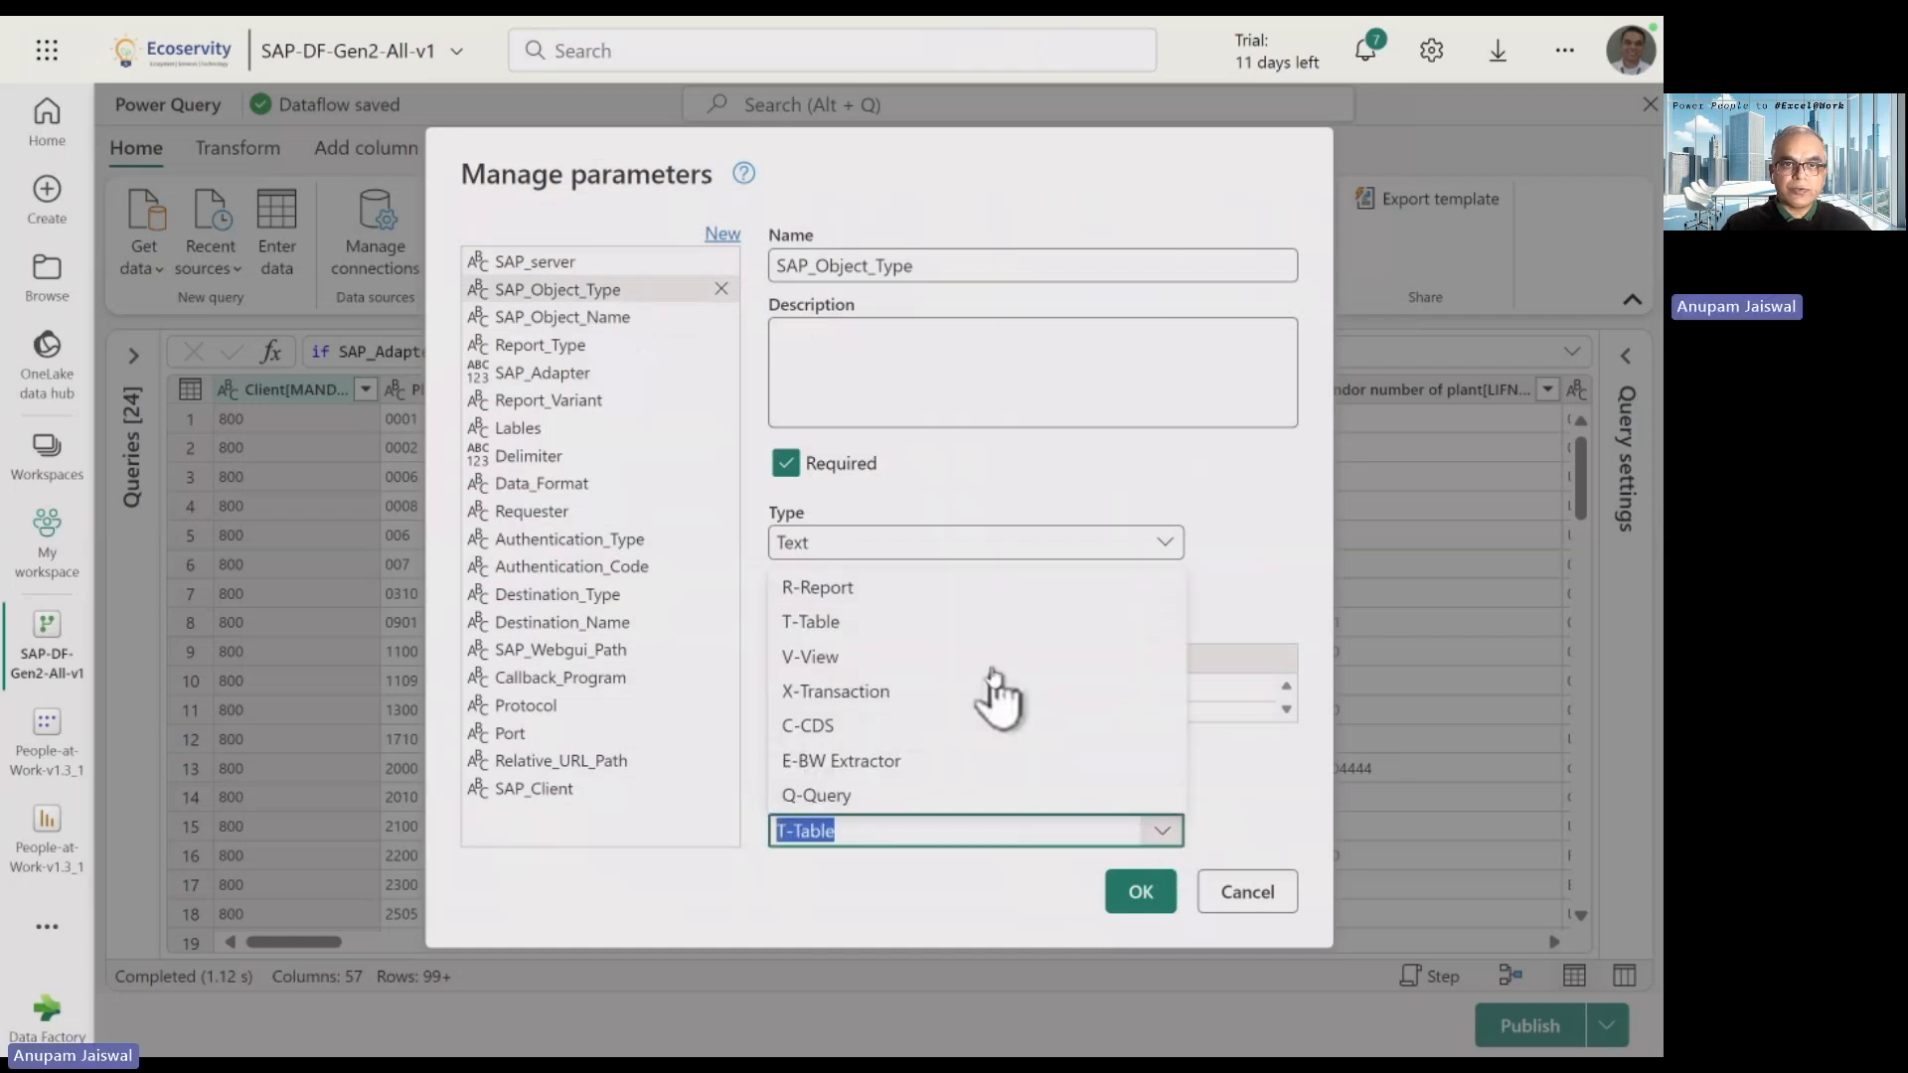
{"action": "left_click", "coordinate": [986, 596]}
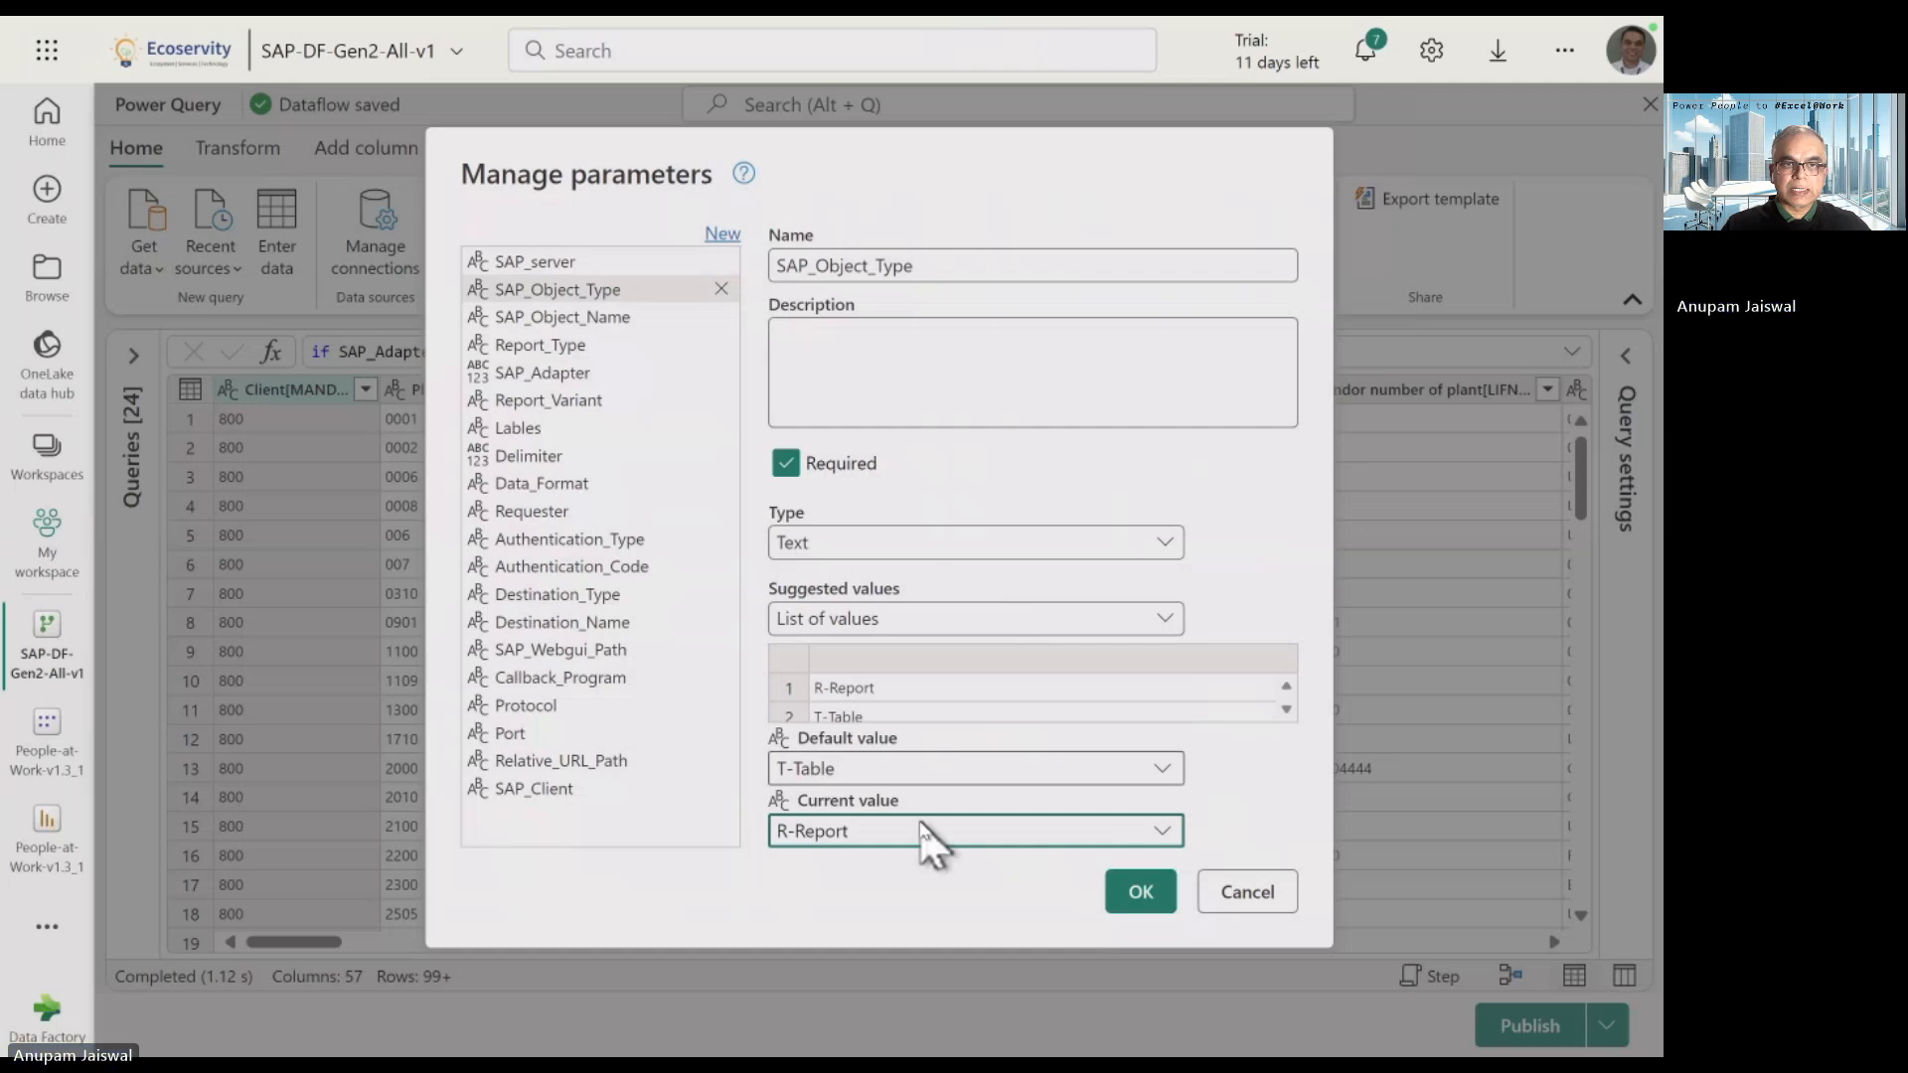
- Set the current value of the SAP_Object_Name parameter to RM07DOCS
{"action": "left_click", "coordinate": [582, 318]}
{"action": "double_click", "coordinate": [825, 687]}
{"action": "type", "text": "RM0"}
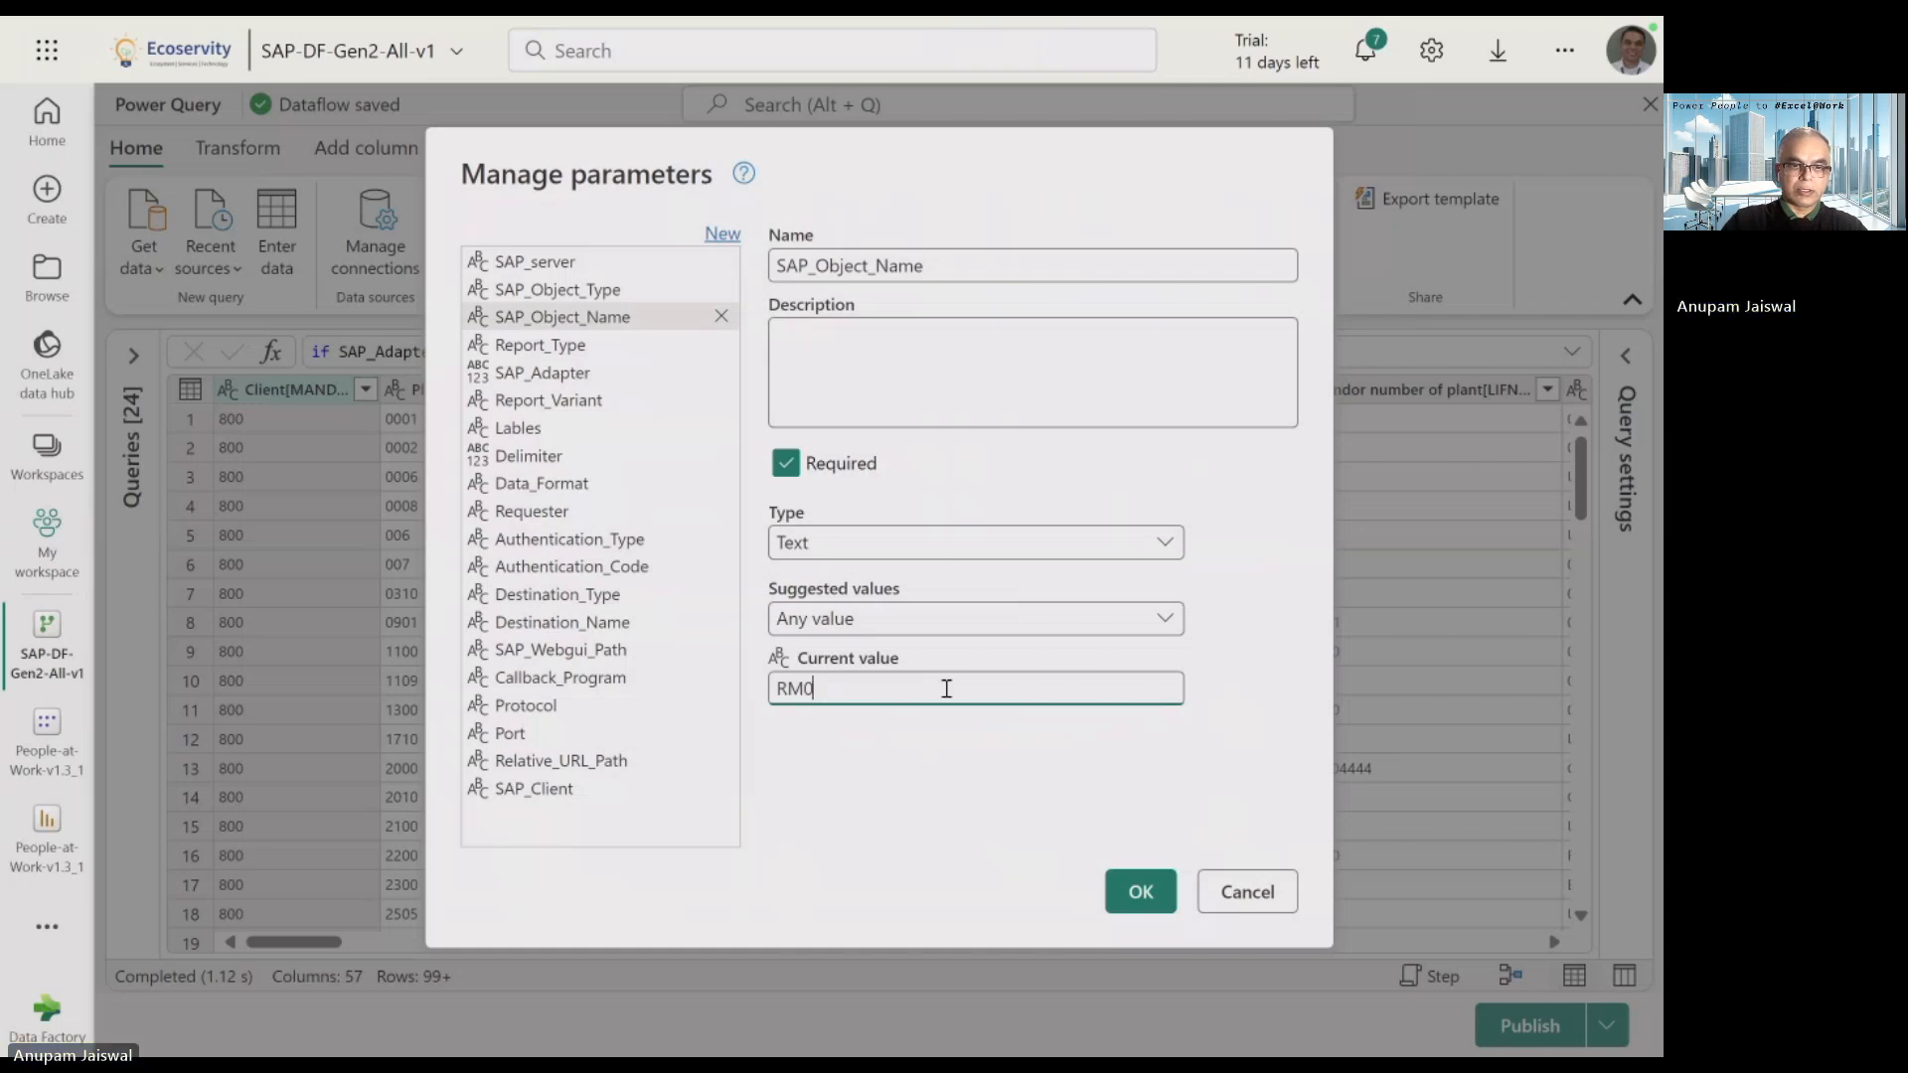
{"action": "type", "text": "7DOCS"}
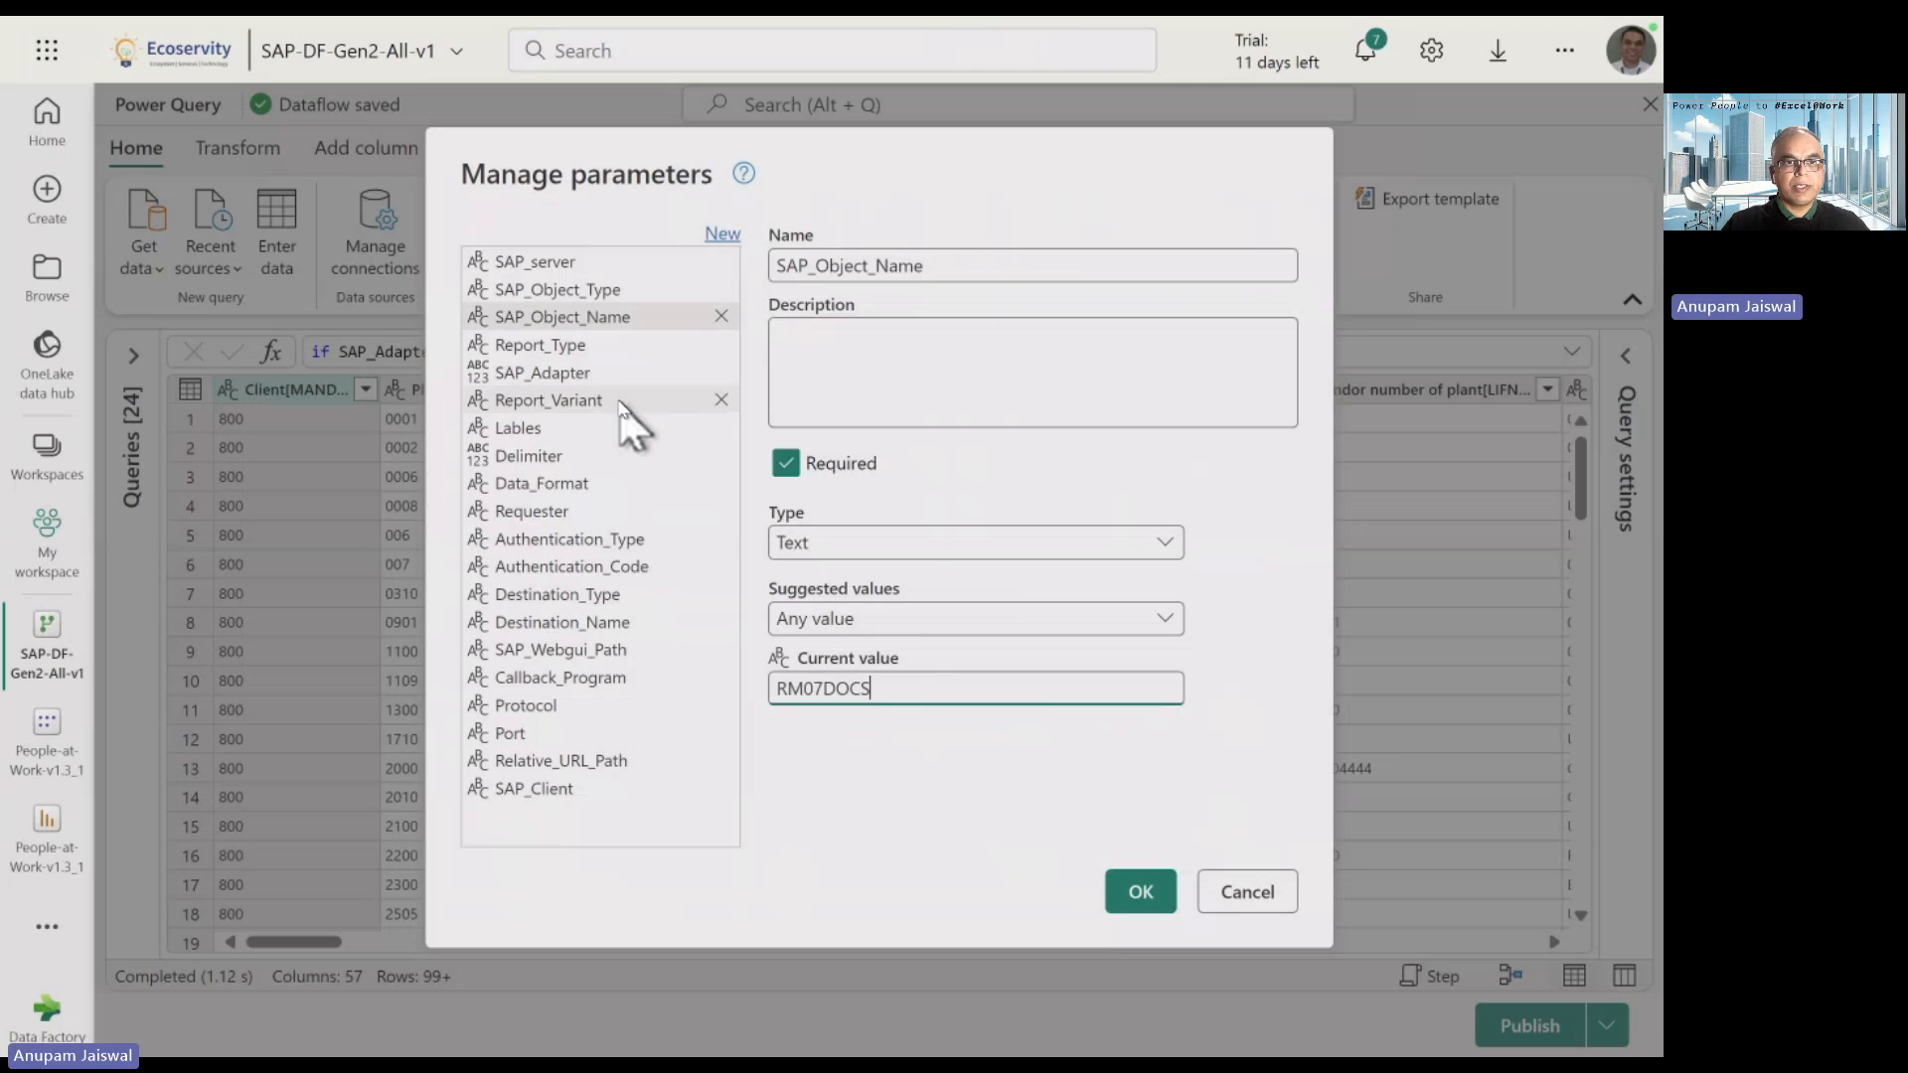
- Check the Report_Type parameter, set the current value of Lables to T-Technical names and apply the parameters
{"action": "left_click", "coordinate": [607, 348]}
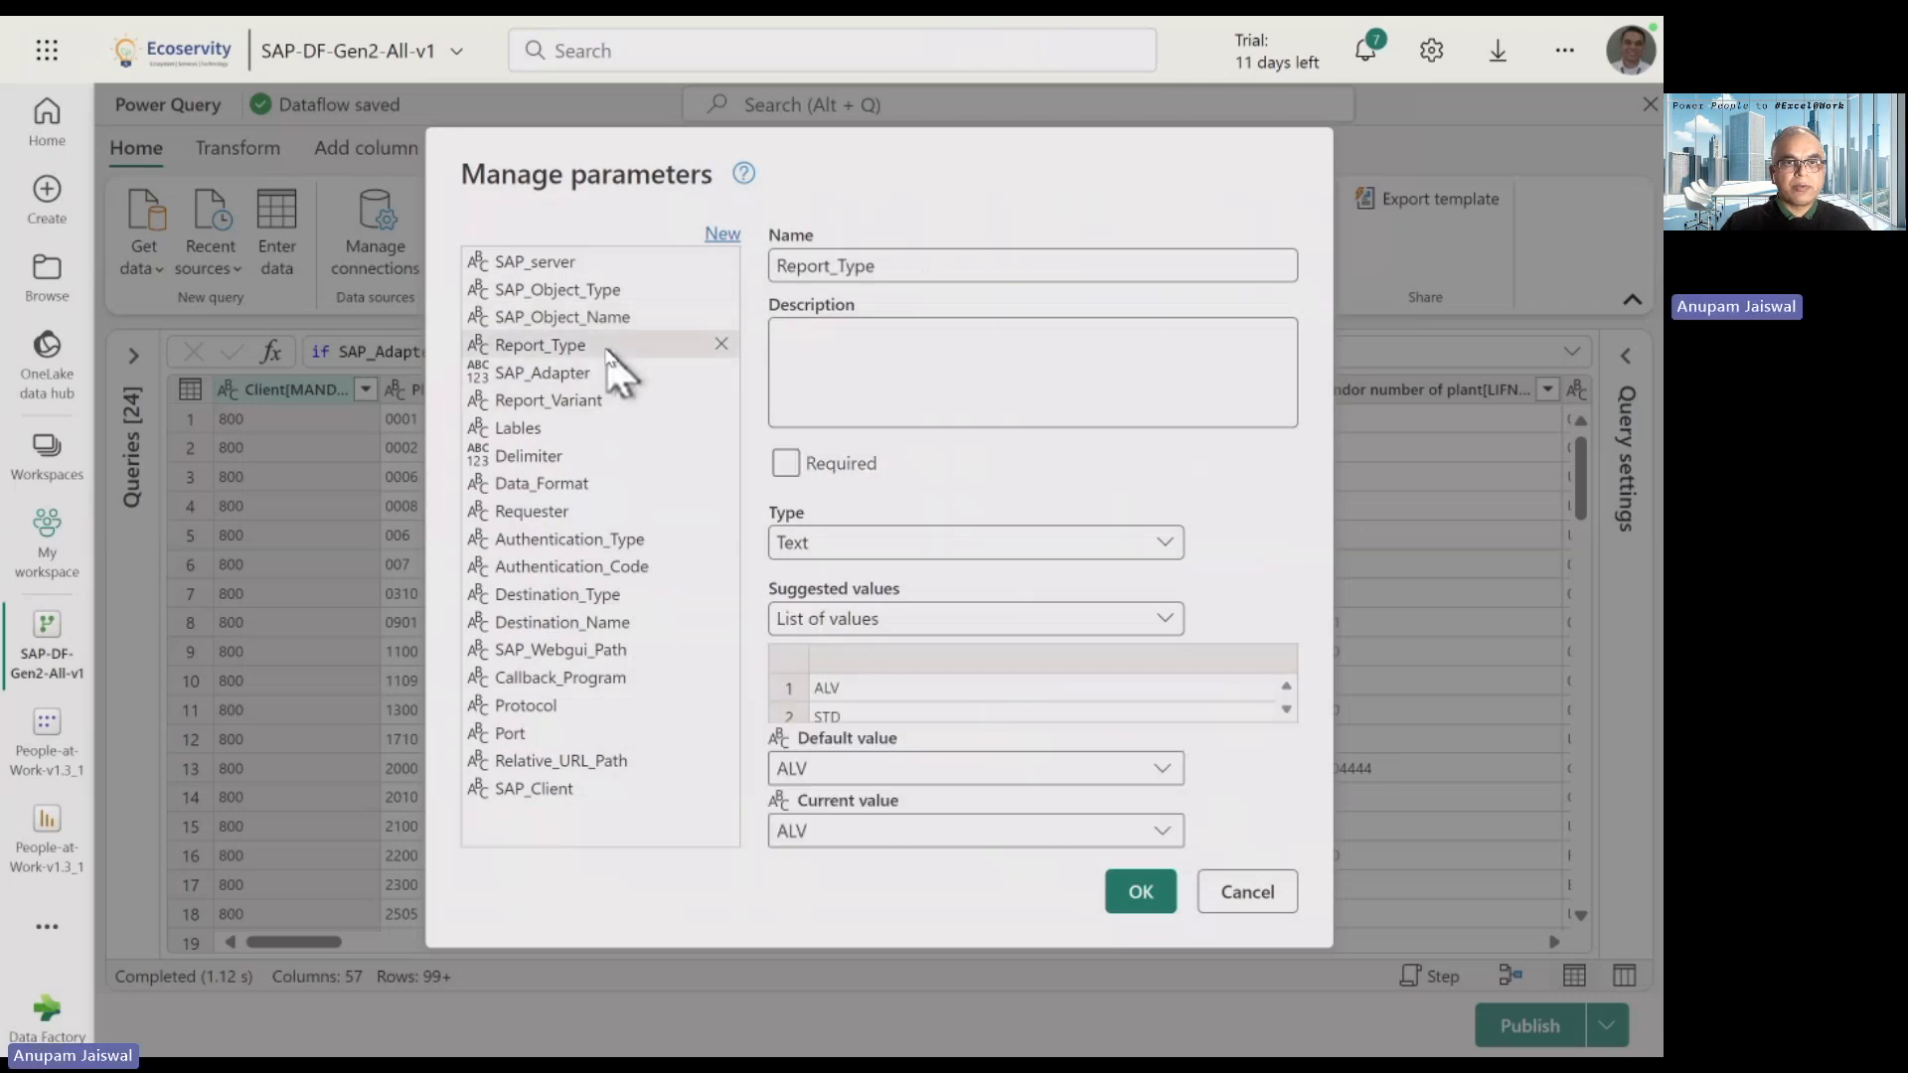
{"action": "left_click", "coordinate": [601, 438]}
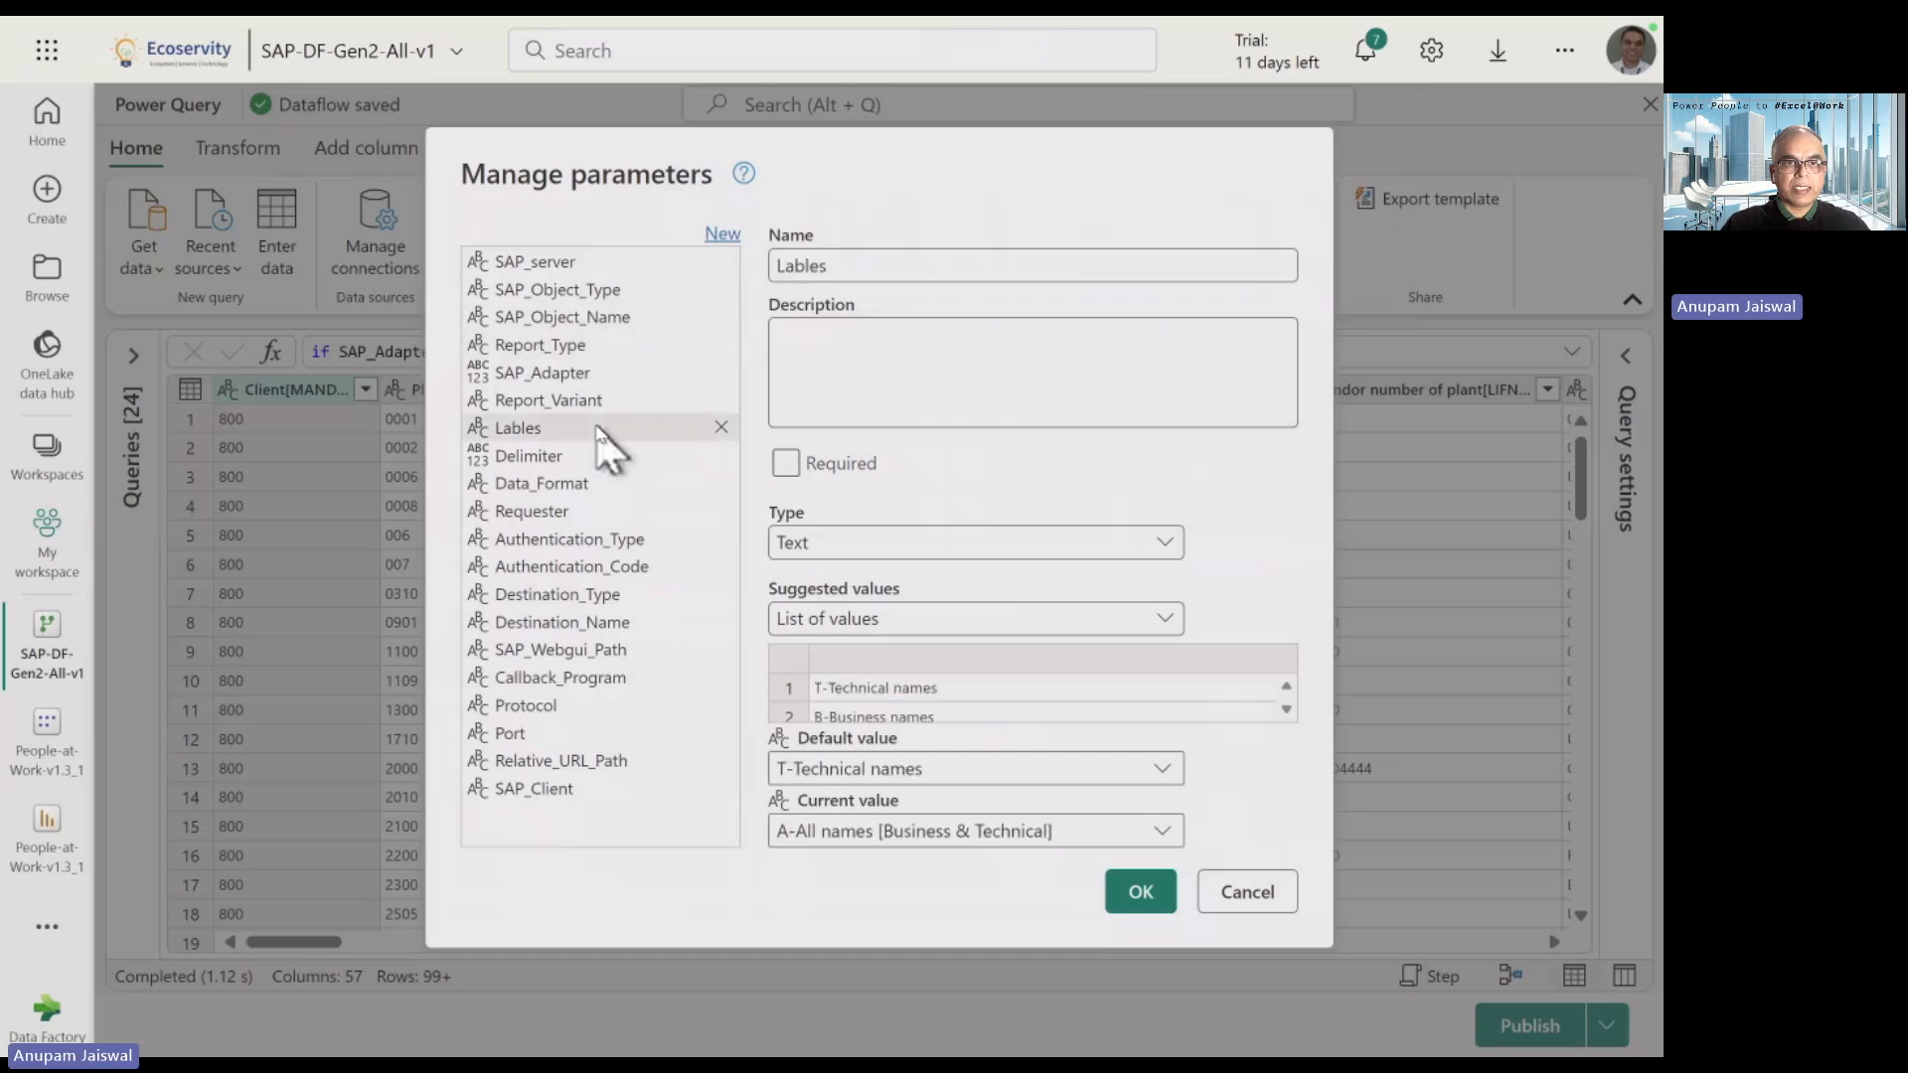
{"action": "left_click", "coordinate": [1161, 837]}
{"action": "left_click", "coordinate": [1099, 868]}
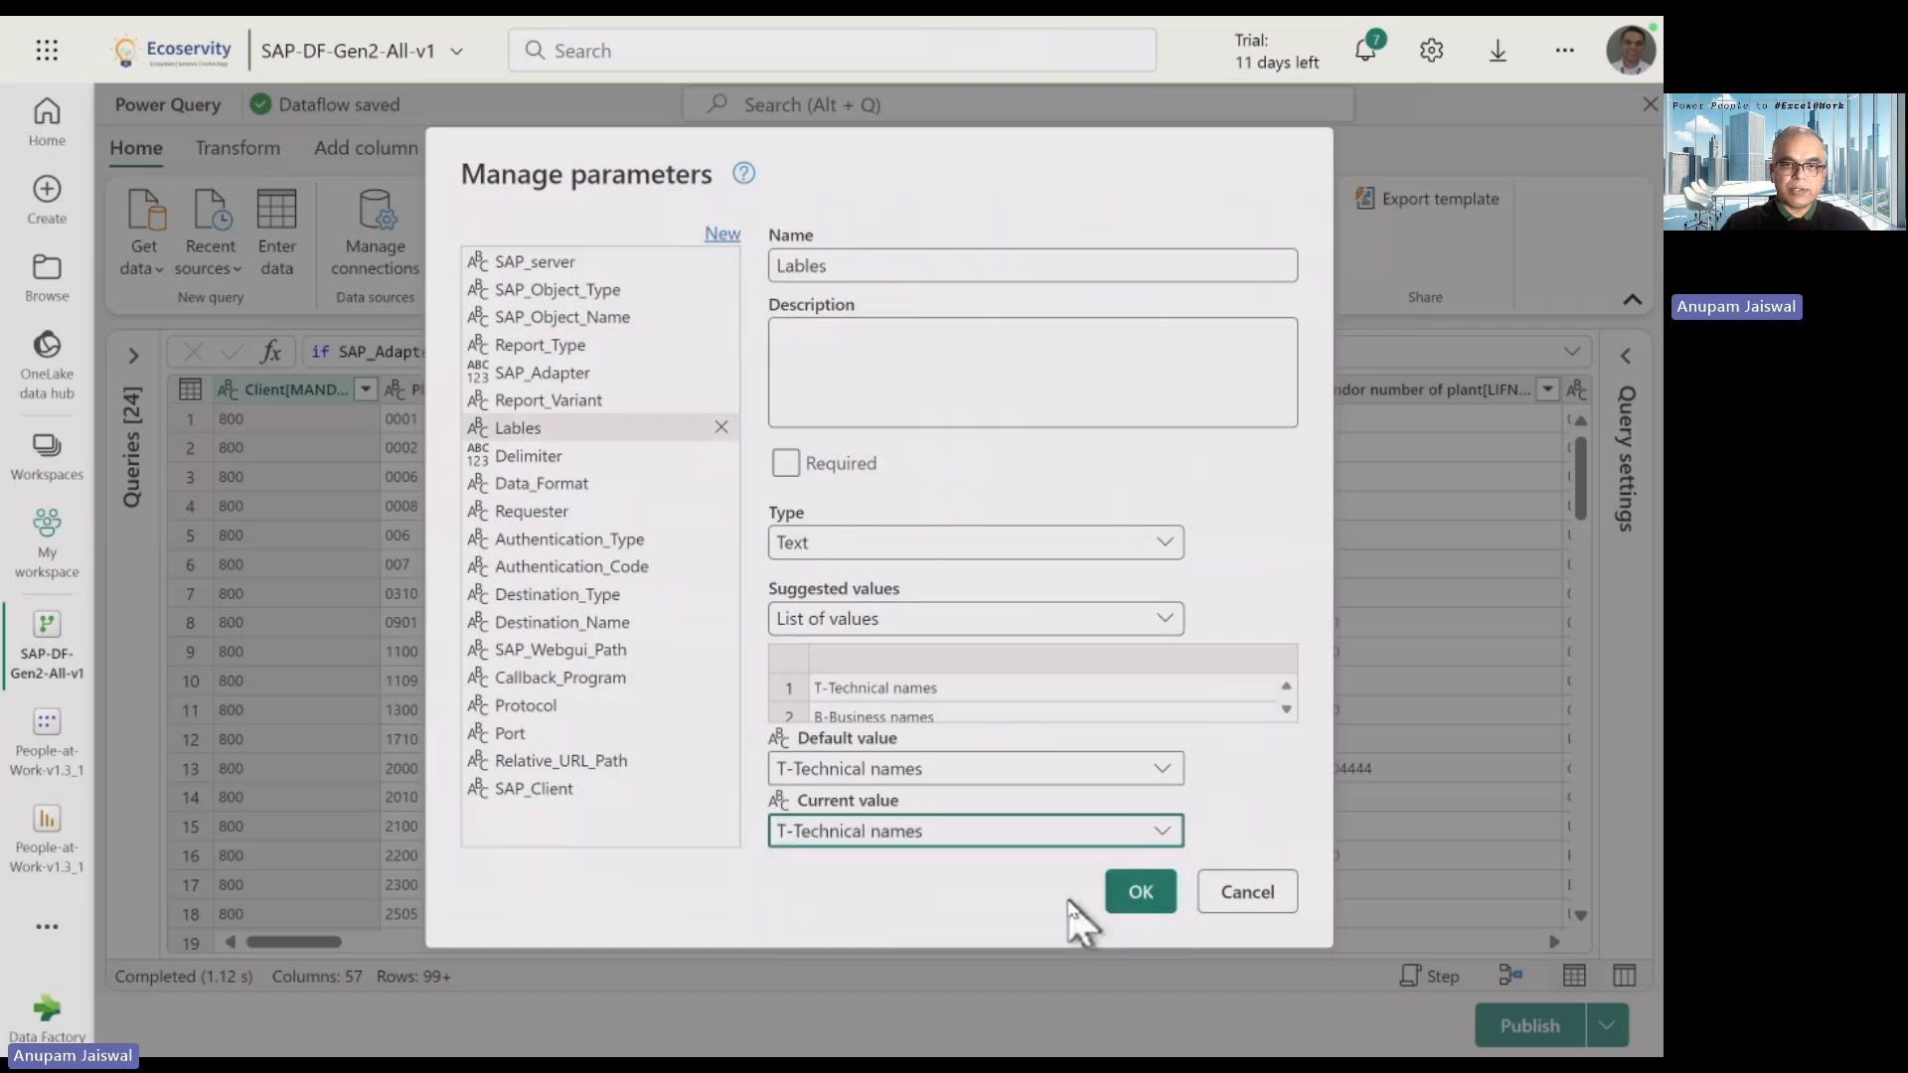
{"action": "left_click", "coordinate": [1138, 895]}
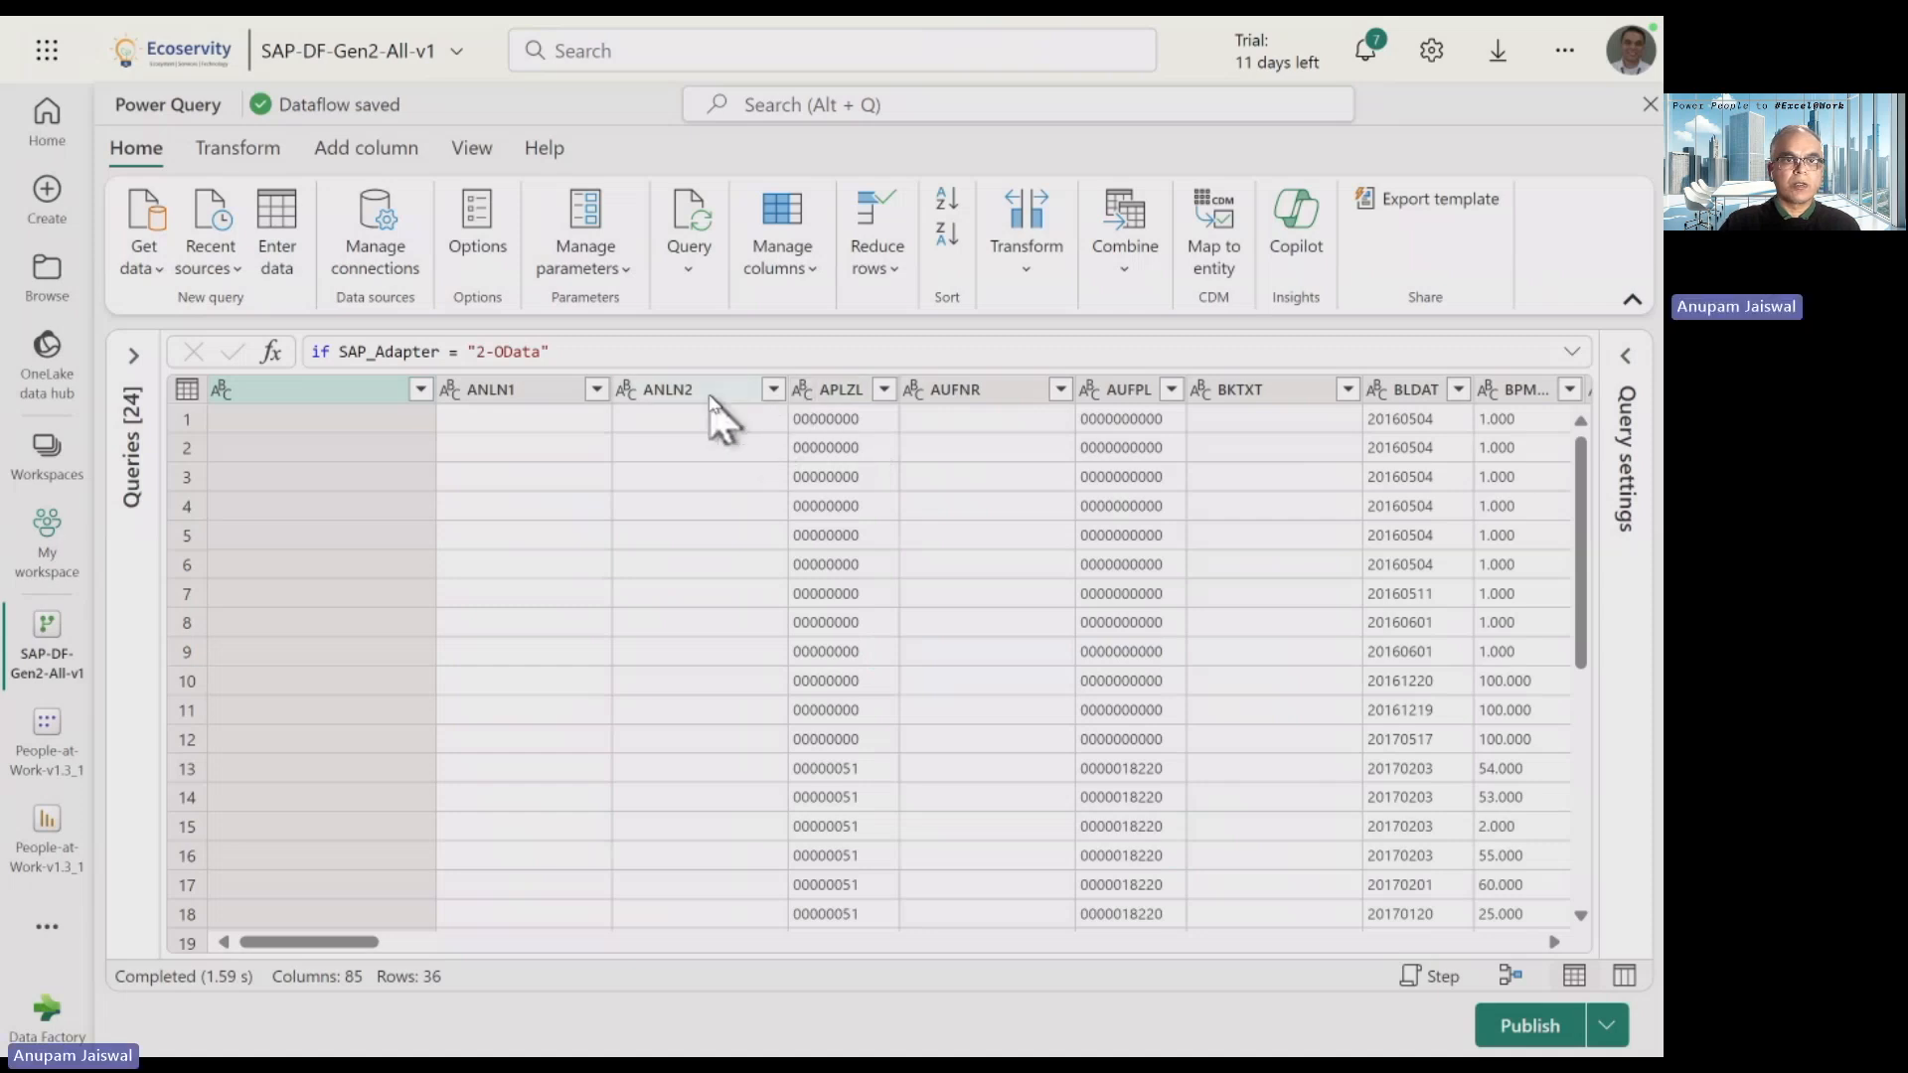
- Look over the report data, then set the current value of the Lables parameter to B-Business names and apply it
{"action": "scroll", "coordinate": [861, 552], "scroll_direction": "down", "scroll_amount": 5}
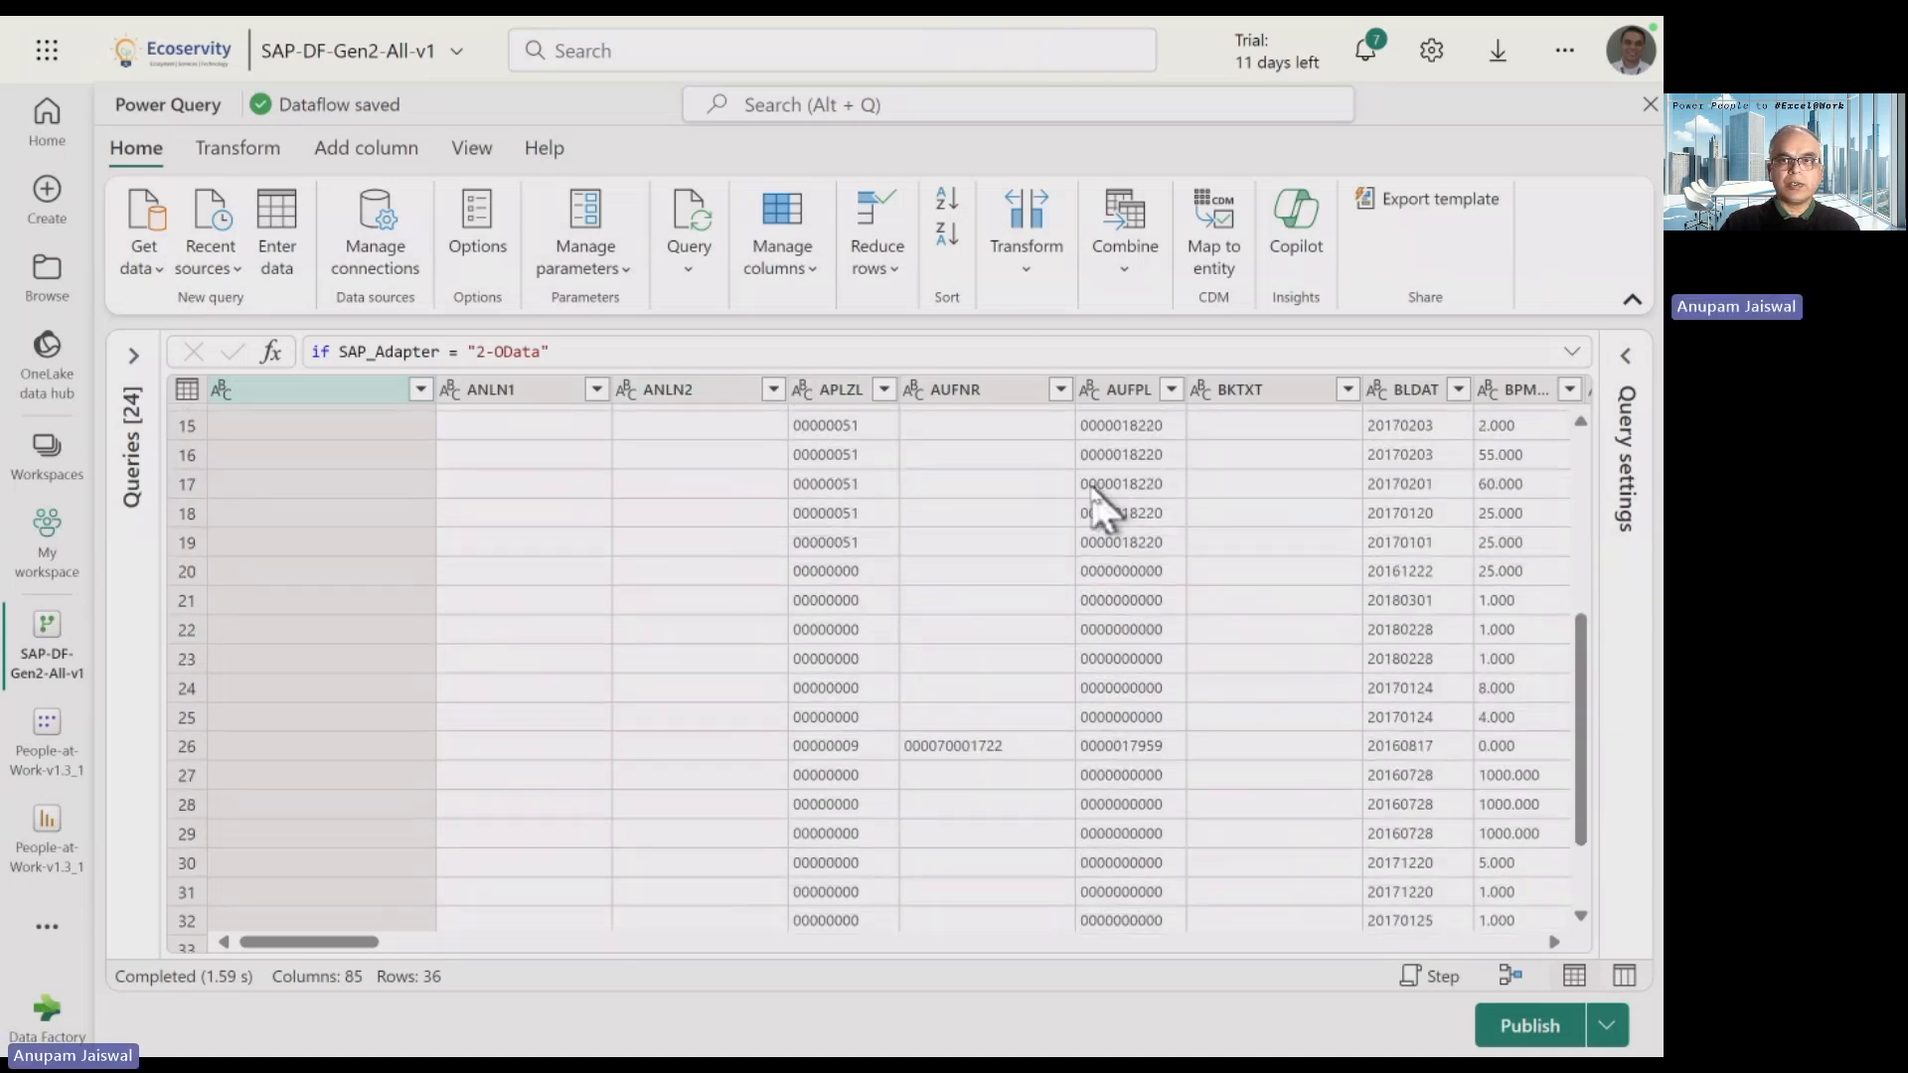
{"action": "left_click_drag", "start_coordinate": [328, 942], "coordinate": [397, 945]}
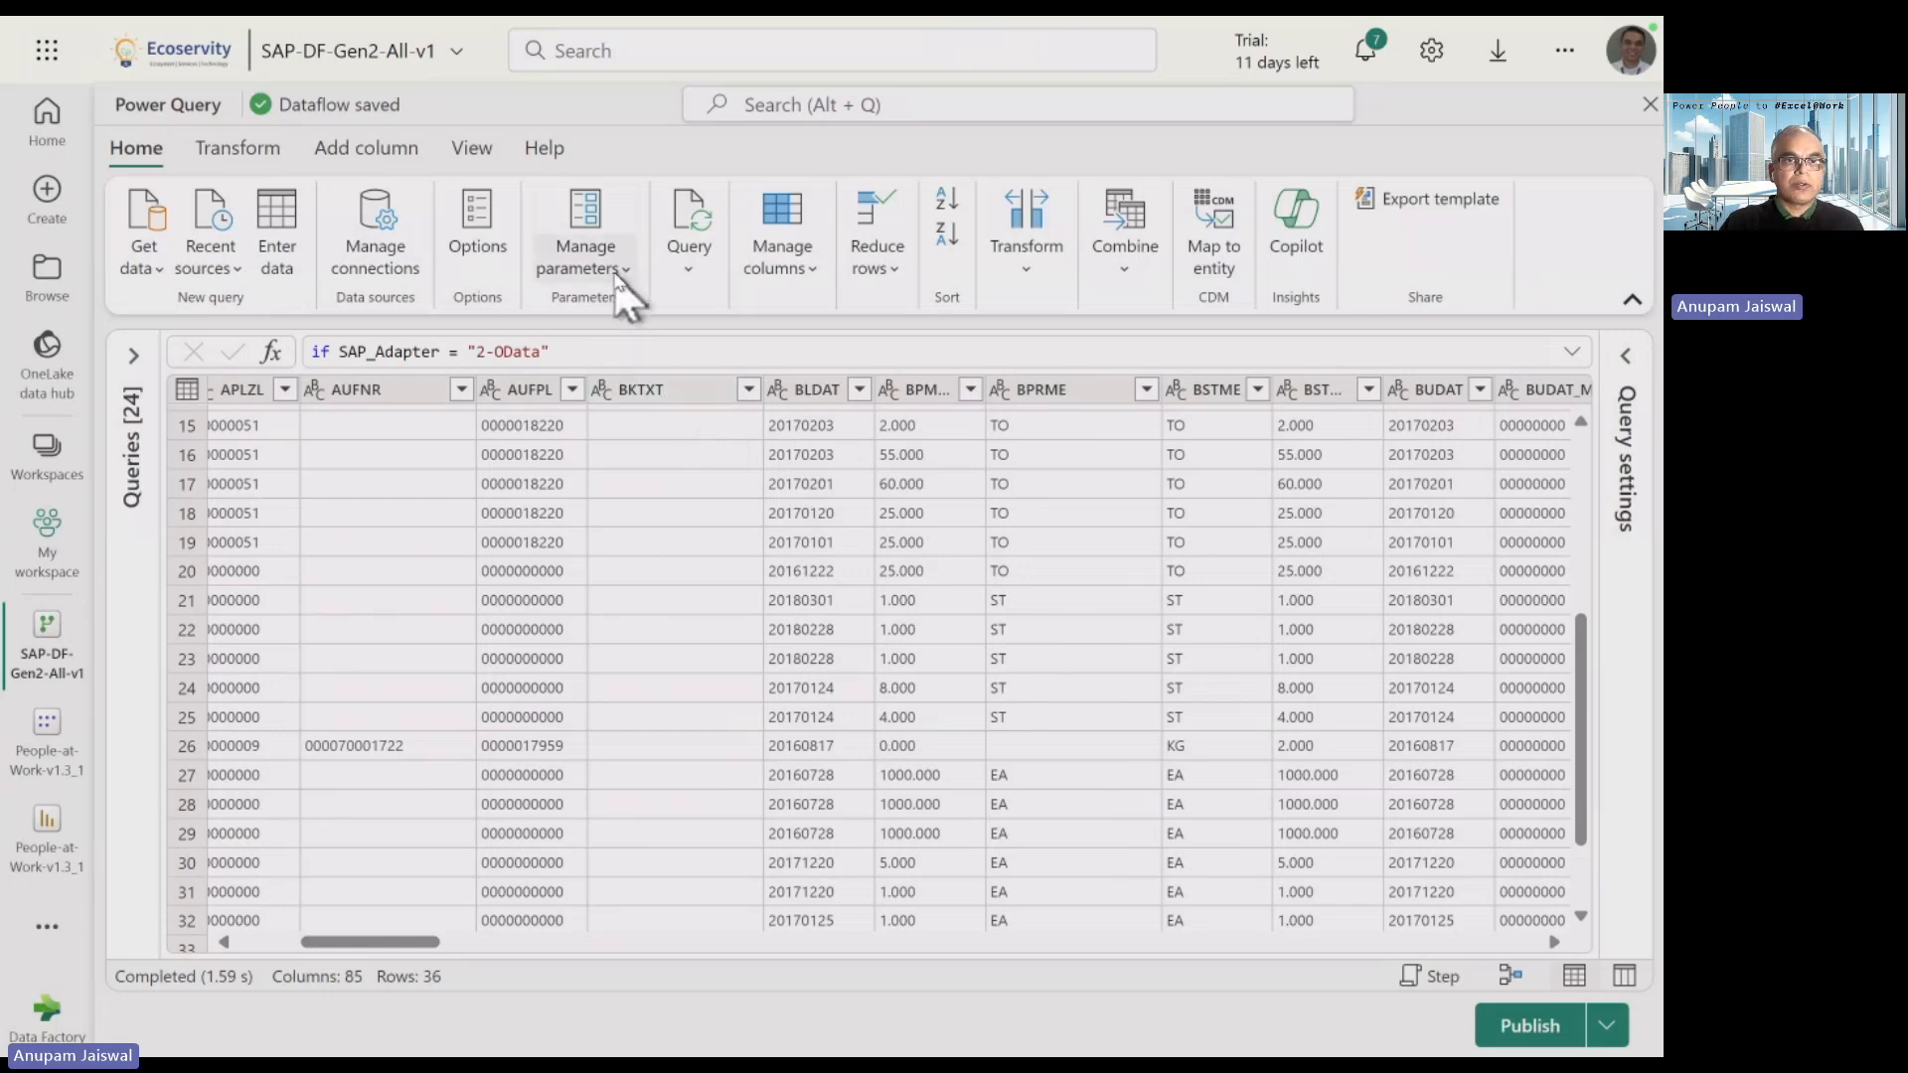
{"action": "left_click", "coordinate": [589, 214]}
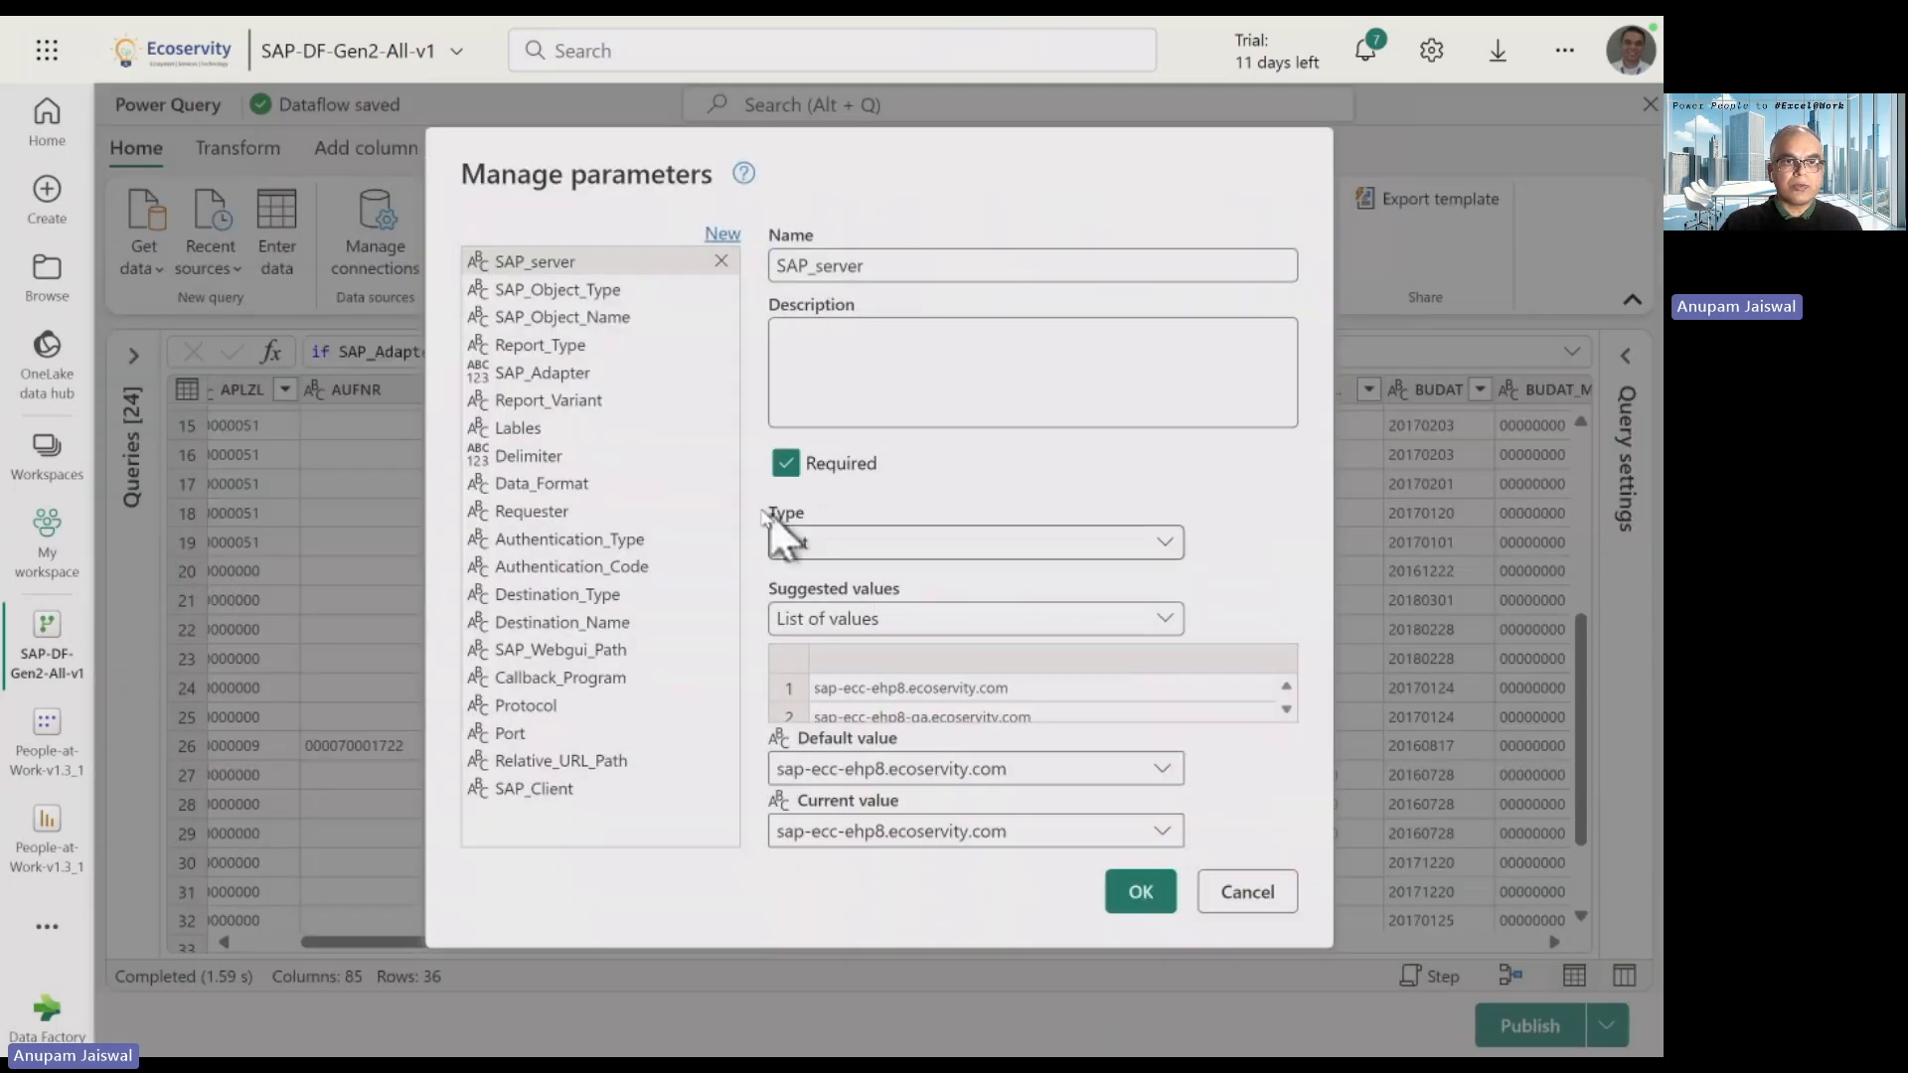
{"action": "left_click", "coordinate": [609, 432]}
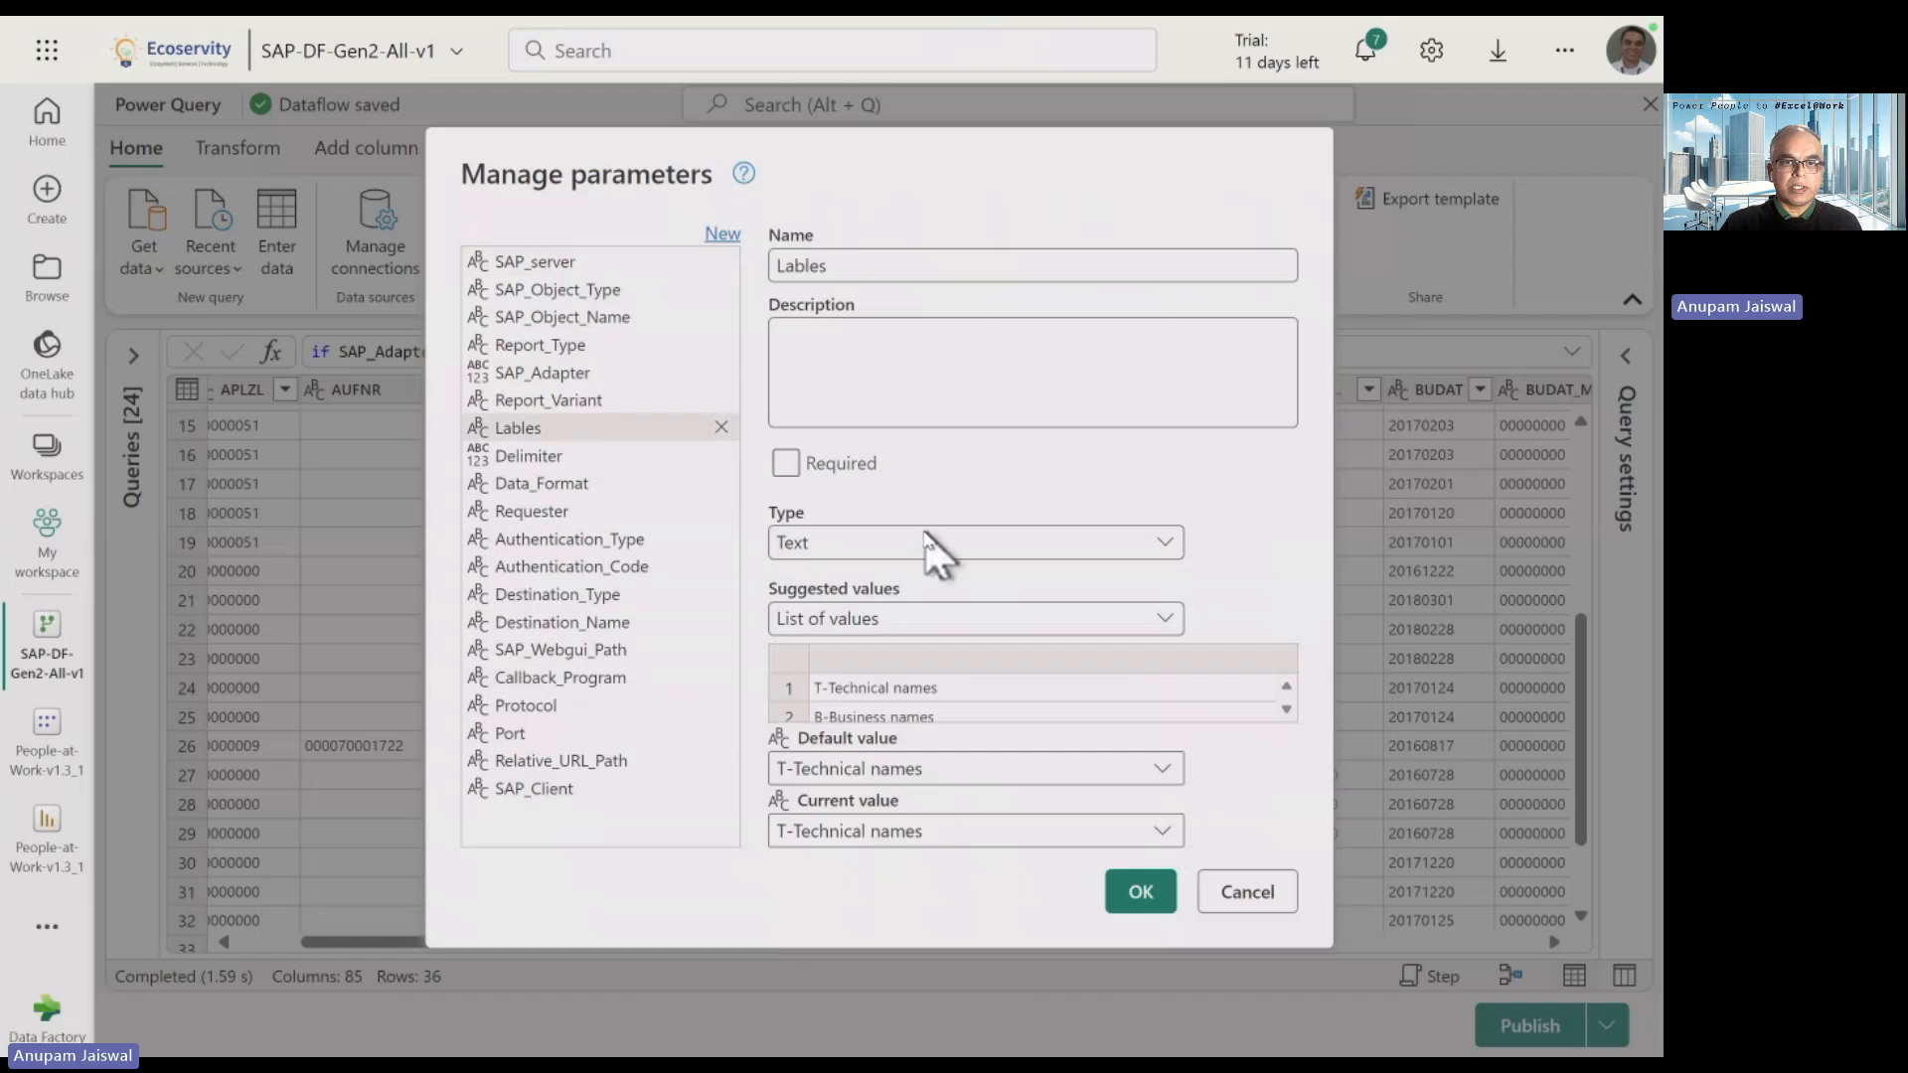
{"action": "left_click", "coordinate": [1161, 832]}
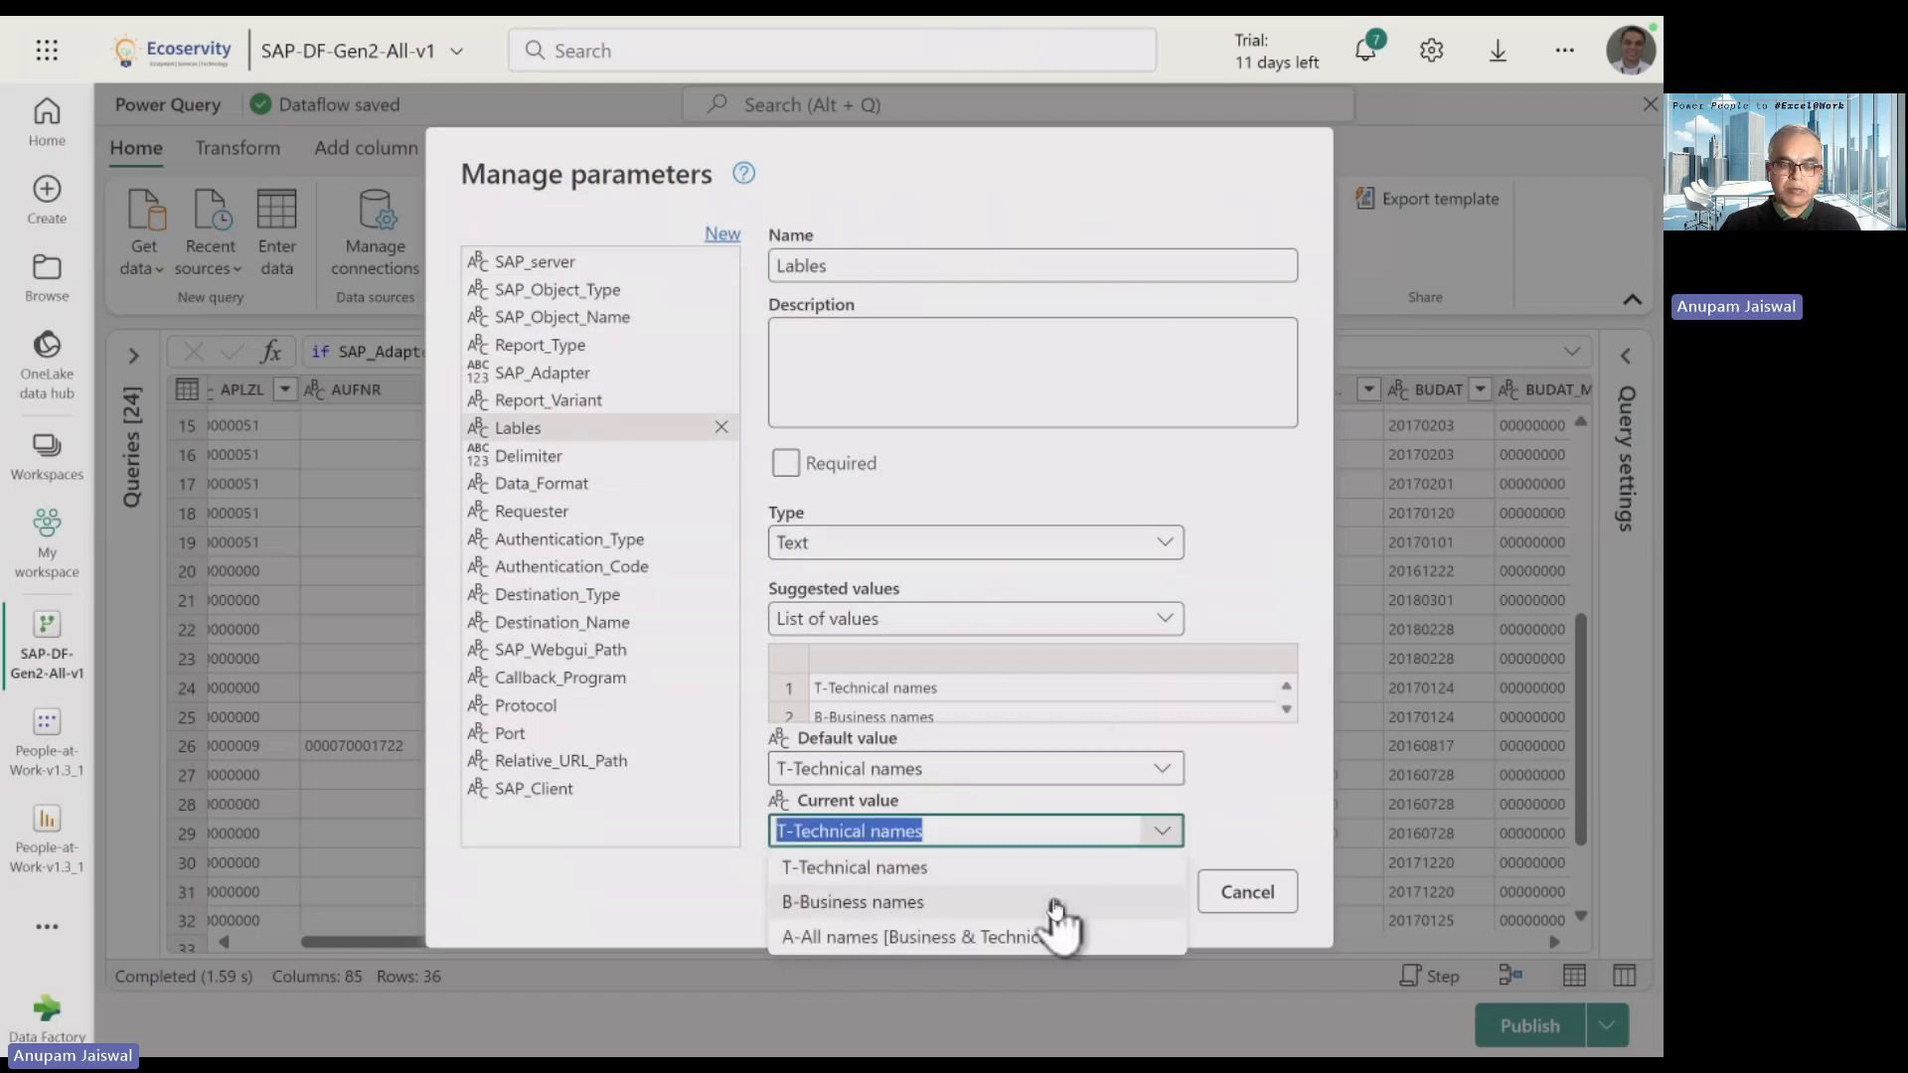
{"action": "left_click", "coordinate": [1059, 905]}
{"action": "left_click", "coordinate": [1140, 895]}
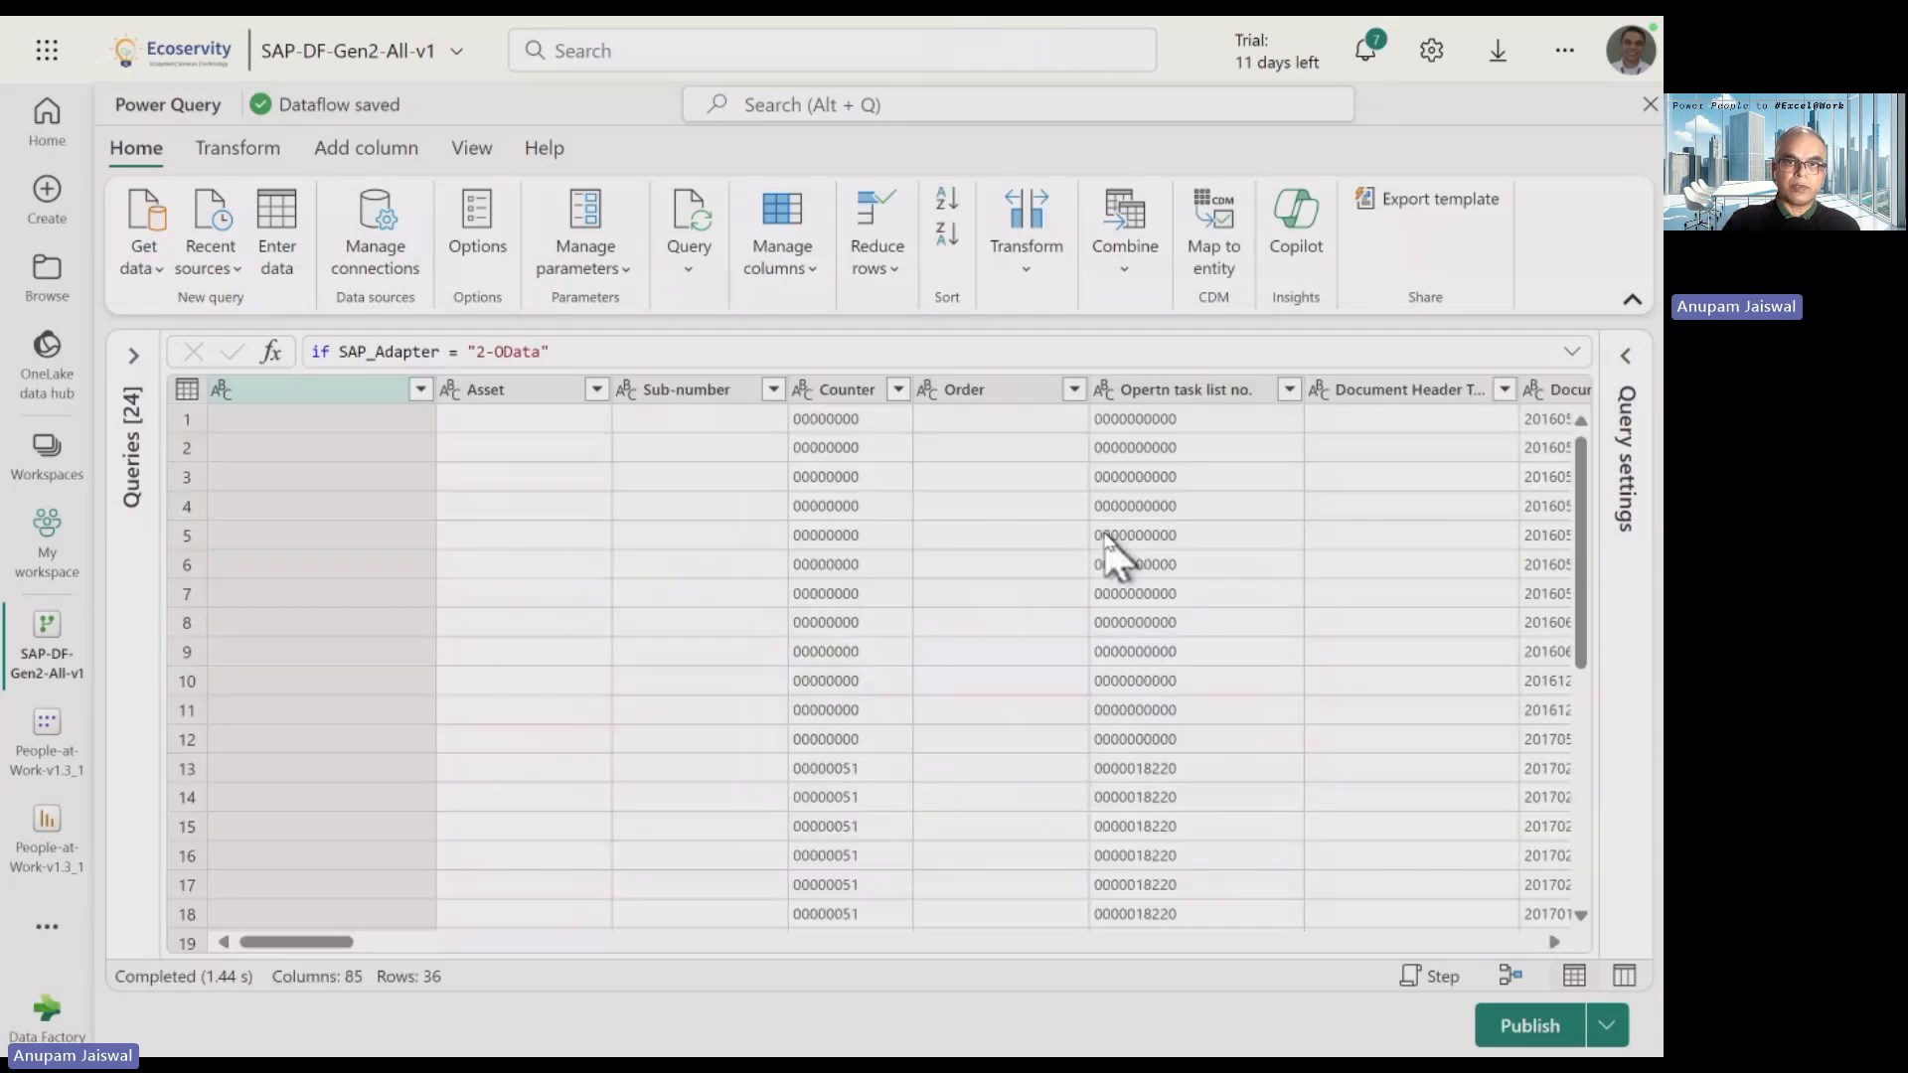
- Examine the document header and document date columns under their business names, and switch to the Teams meeting window
{"action": "left_click_drag", "start_coordinate": [341, 943], "coordinate": [392, 947]}
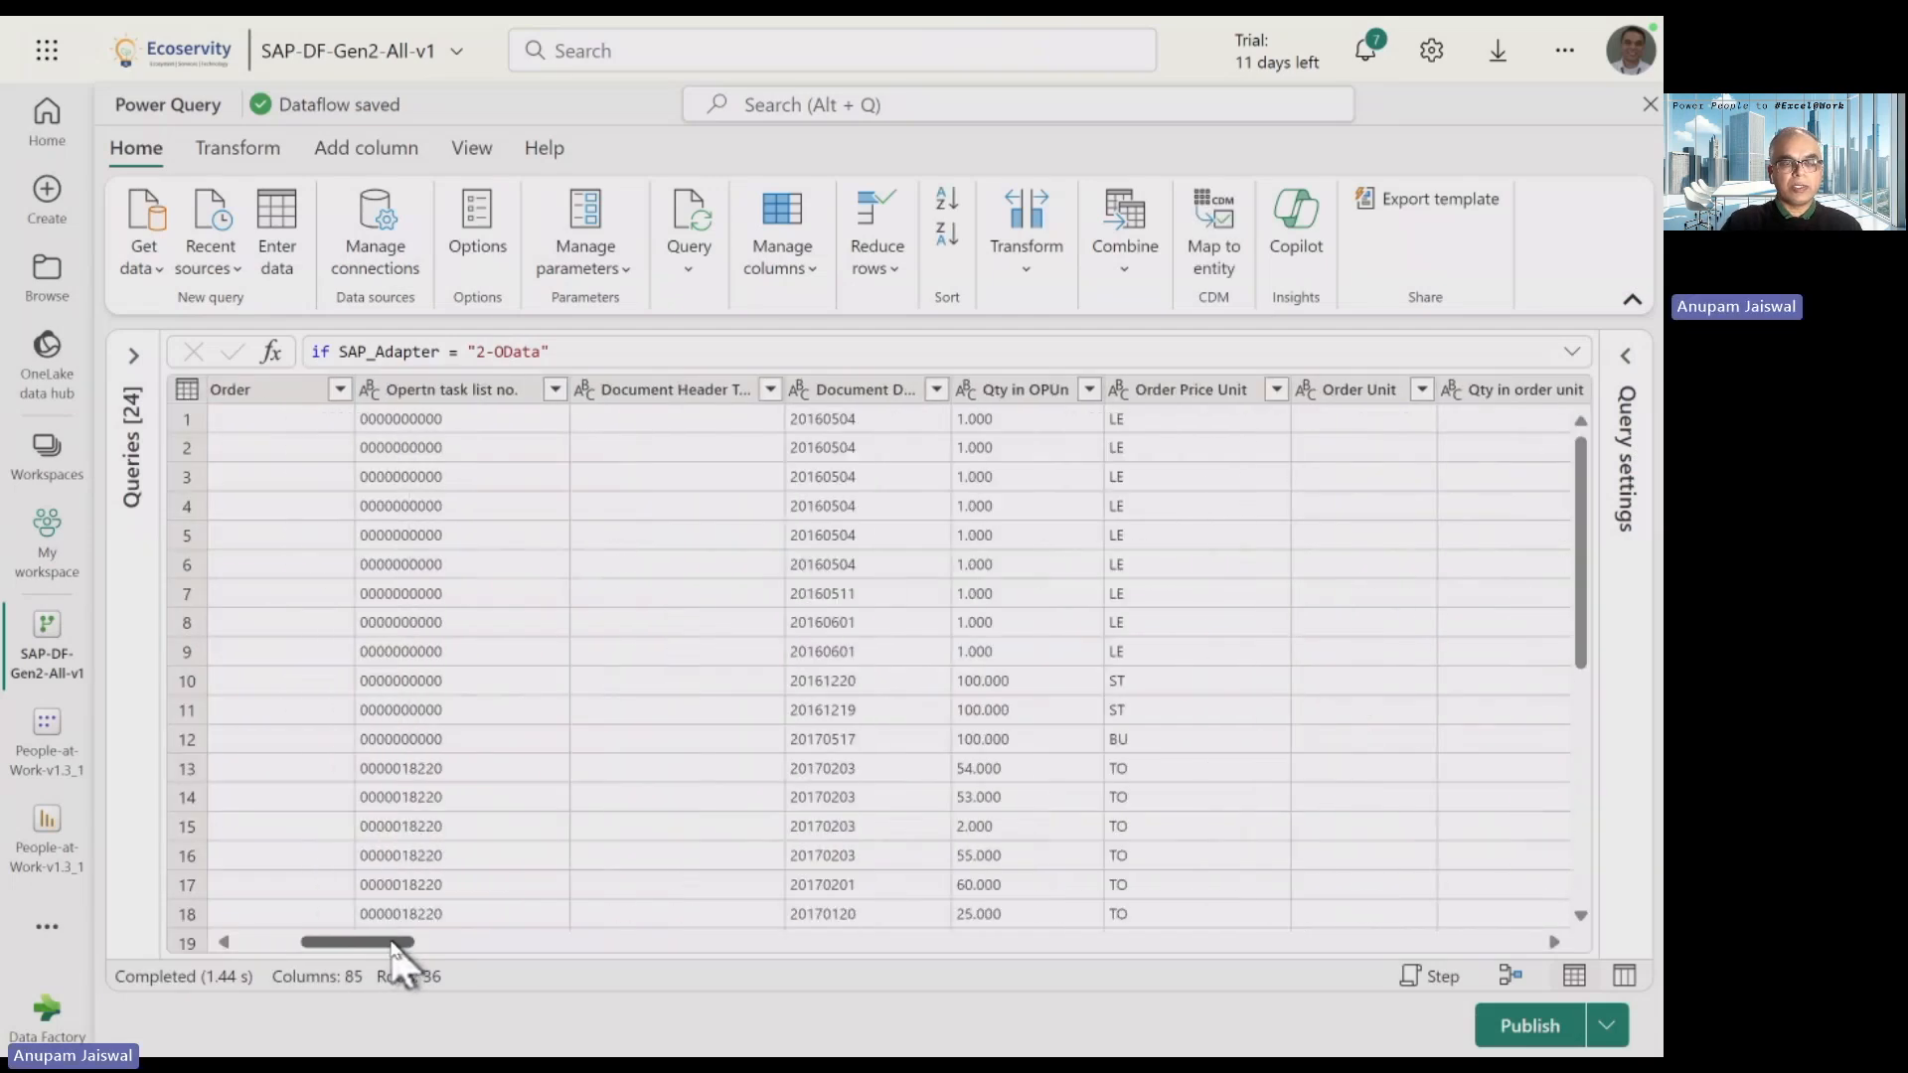
{"action": "left_click", "coordinate": [709, 390]}
{"action": "left_click", "coordinate": [844, 391]}
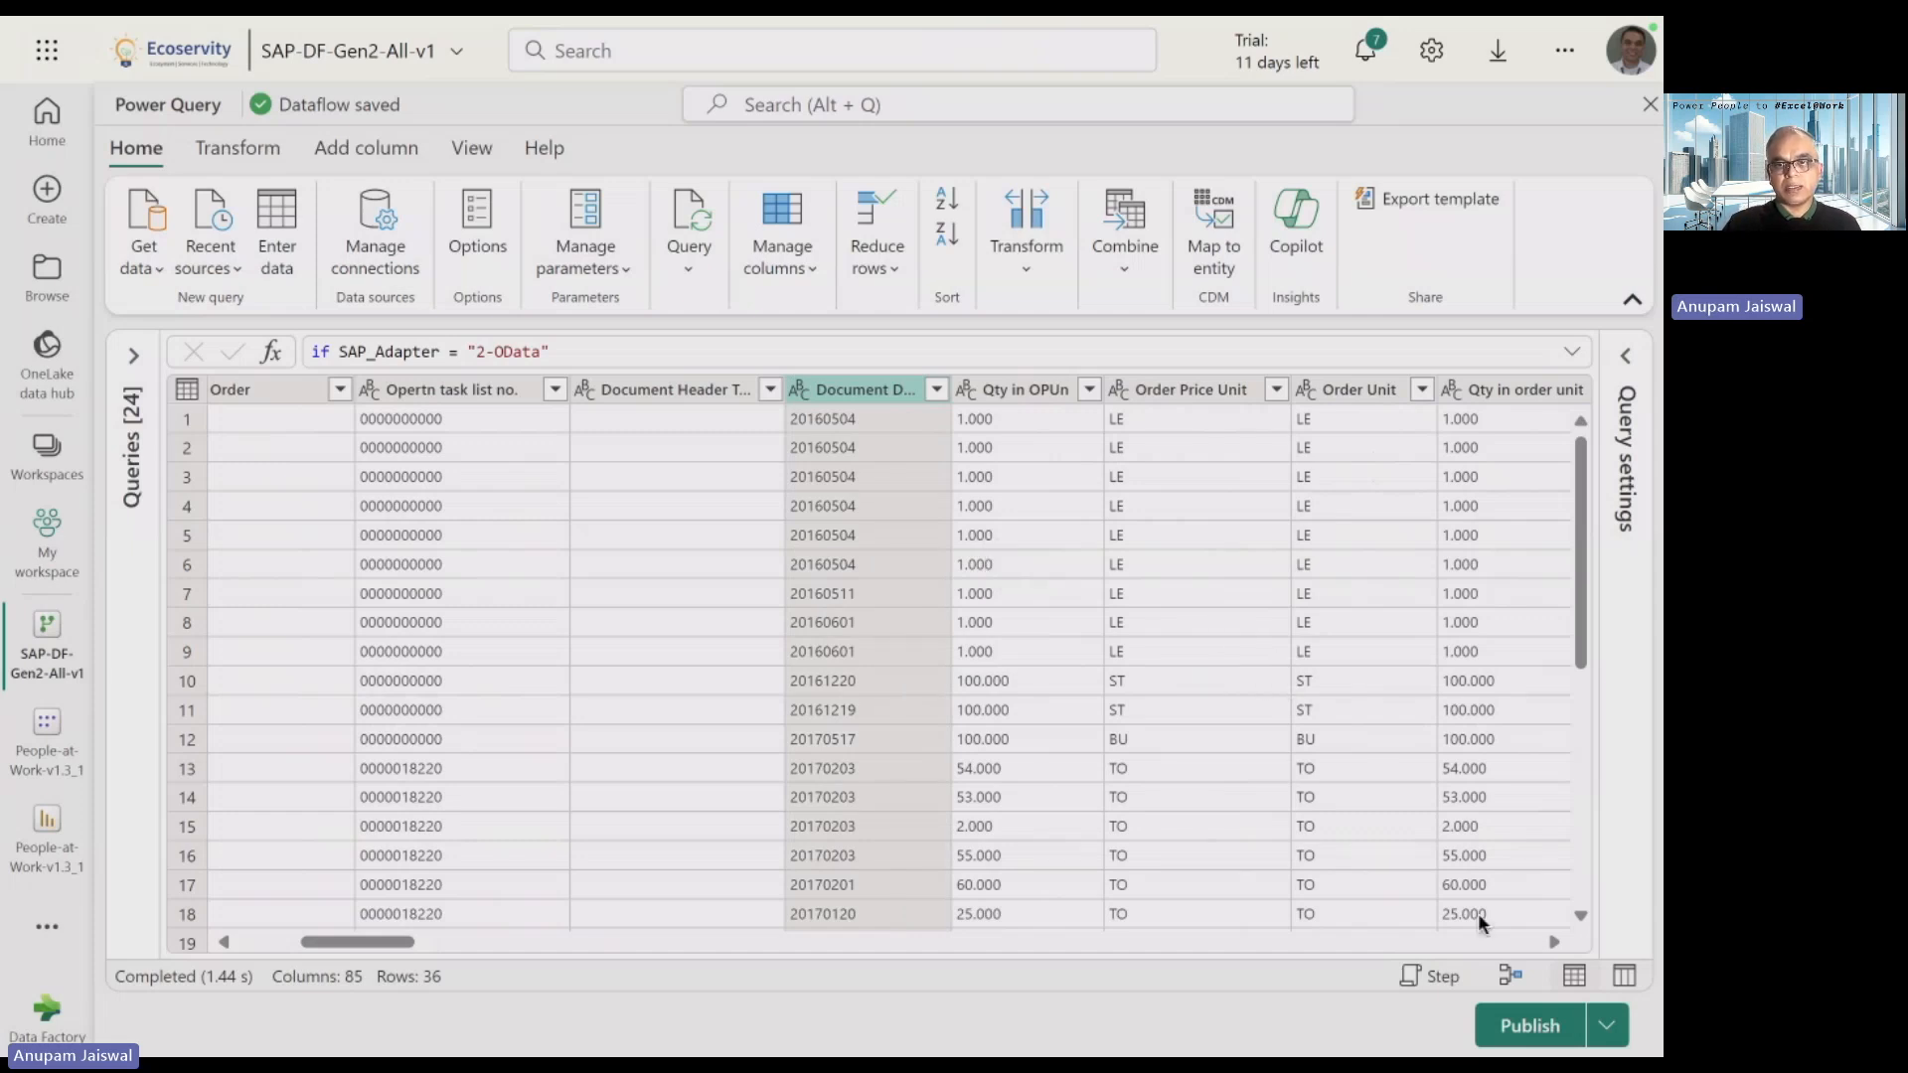
{"action": "key", "text": "alt+Tab"}
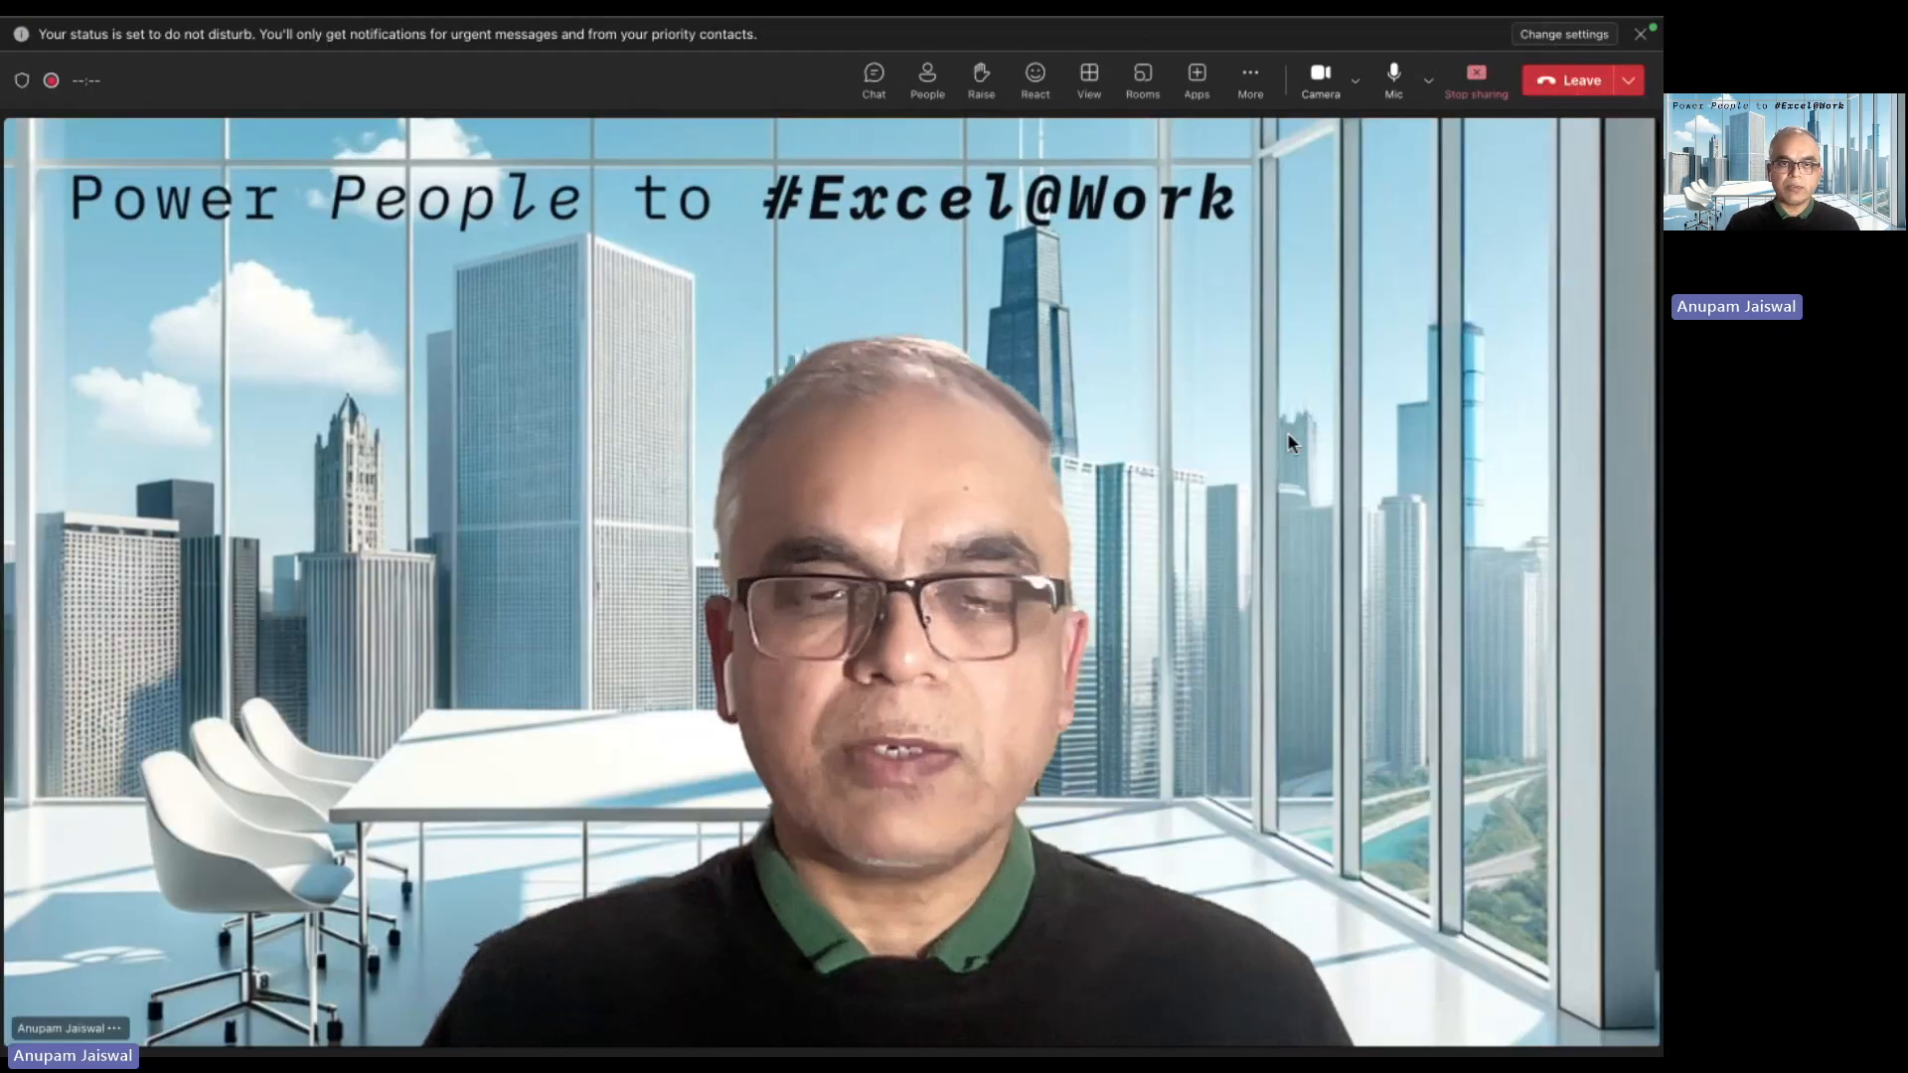